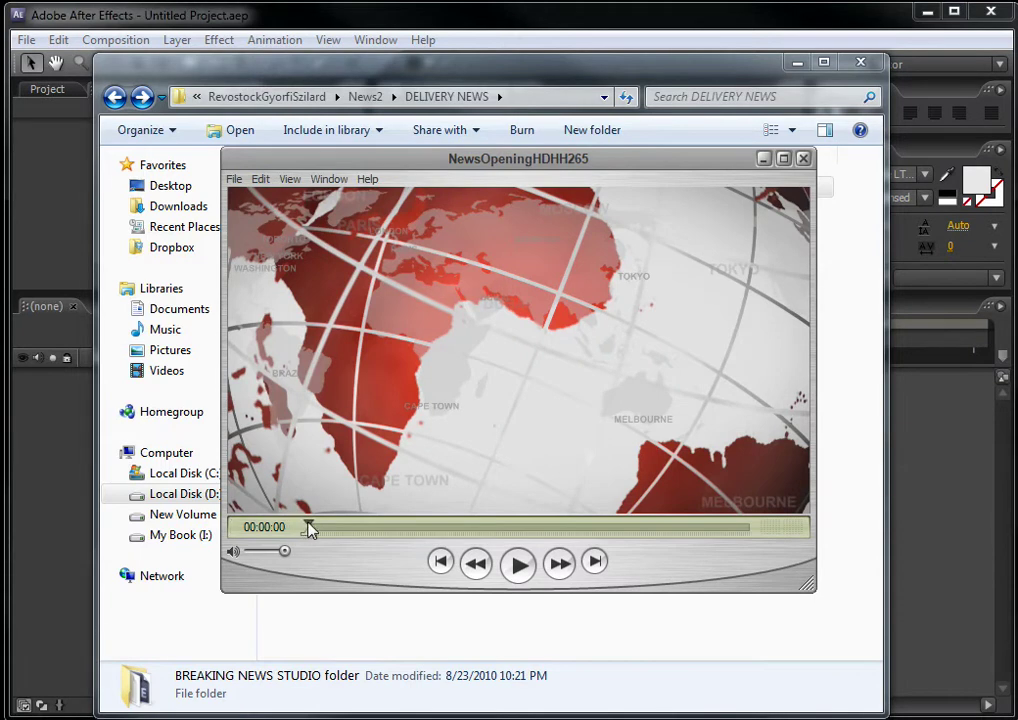
Scrub through the NewsOpeningHDHH265 video to preview the news template, and close the player.
left_click_drag(310, 530, 369, 531)
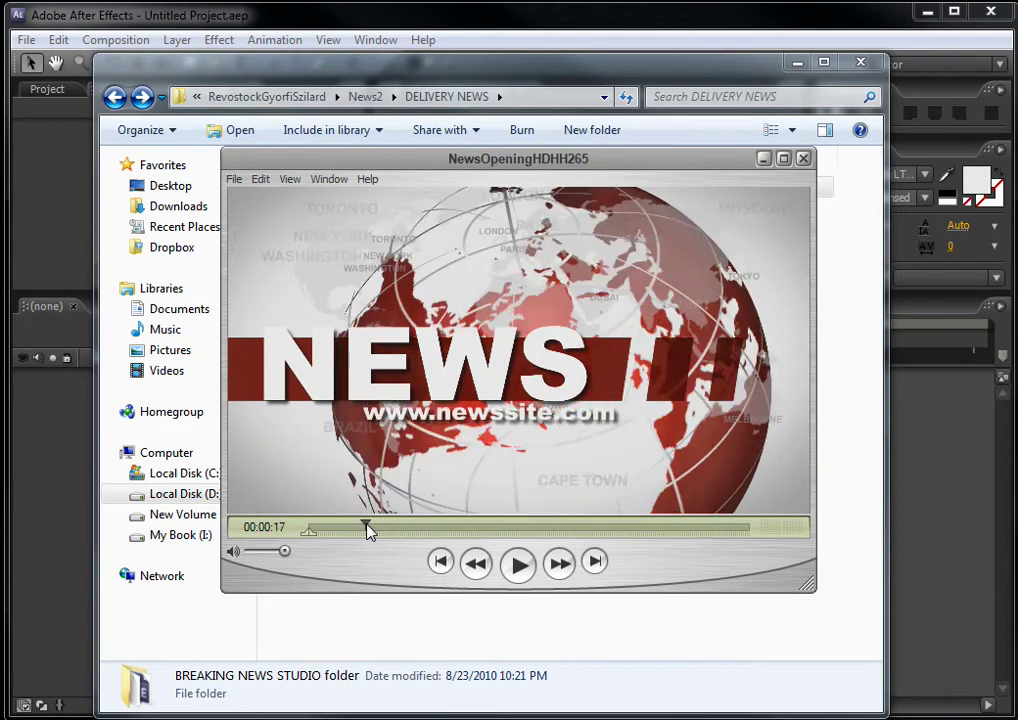
left_click_drag(463, 158, 637, 205)
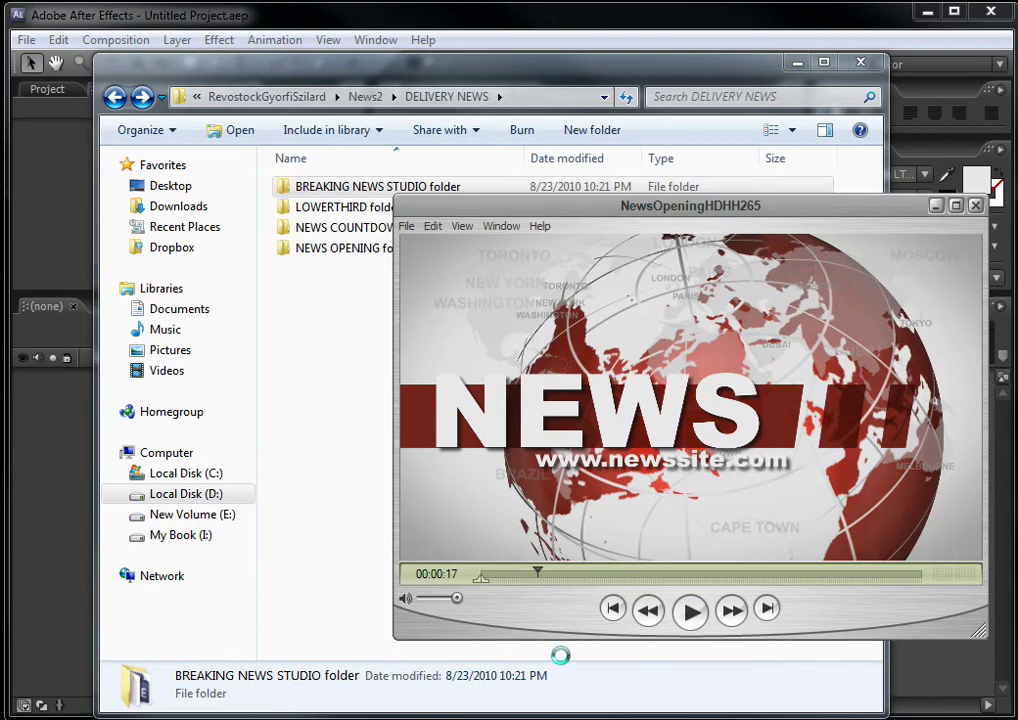
left_click_drag(538, 569, 851, 573)
key("ctrl+w")
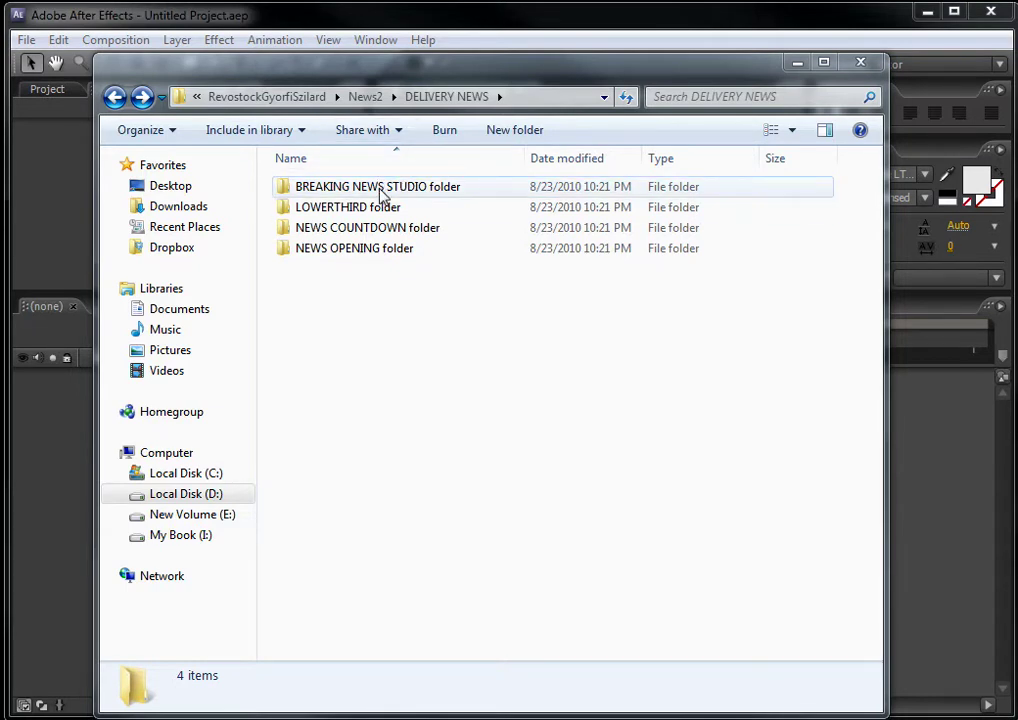
Open BREAKING NEWS STUDIO 2.aep from the BREAKING NEWS STUDIO folder in Adobe After Effects CS3.
double_click(415, 193)
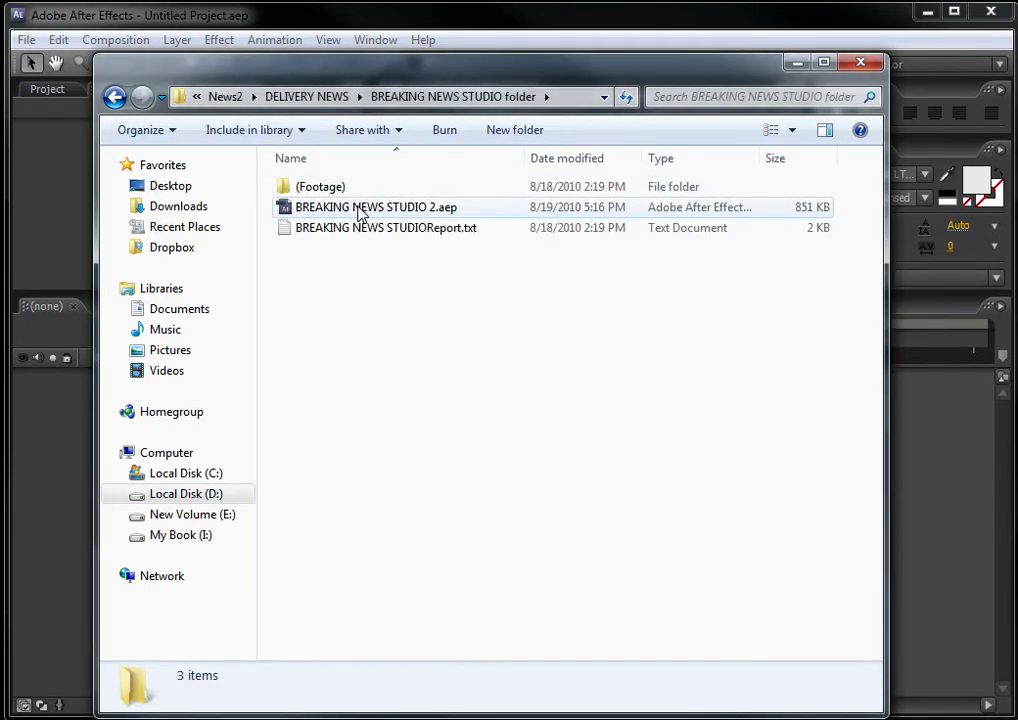
left_click_drag(202, 55, 184, 54)
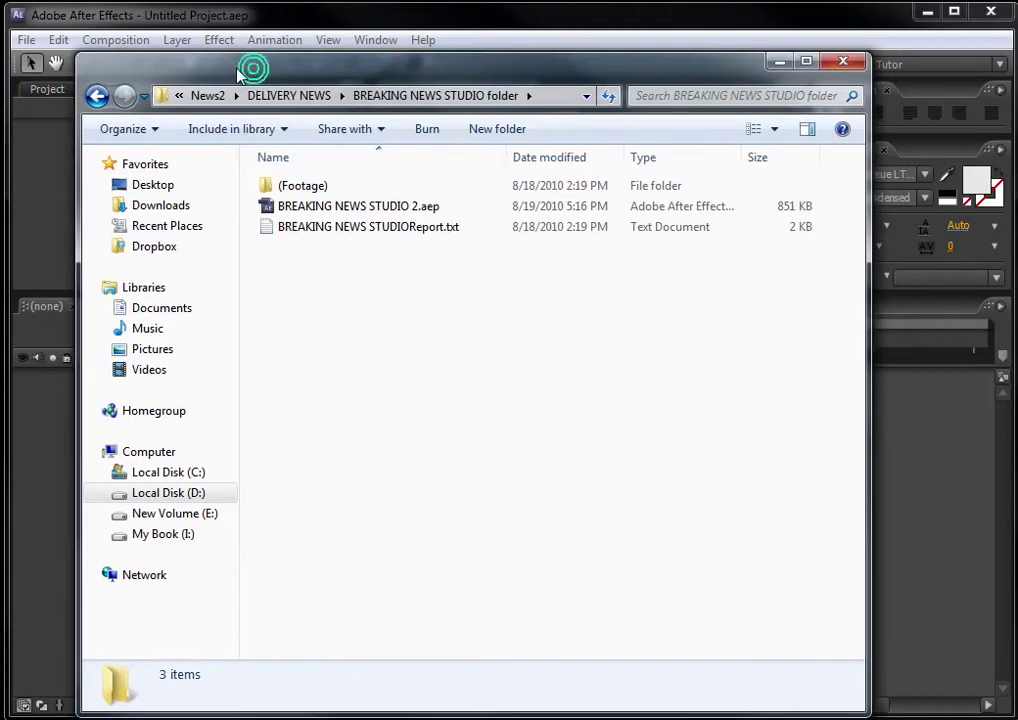
left_click(347, 204)
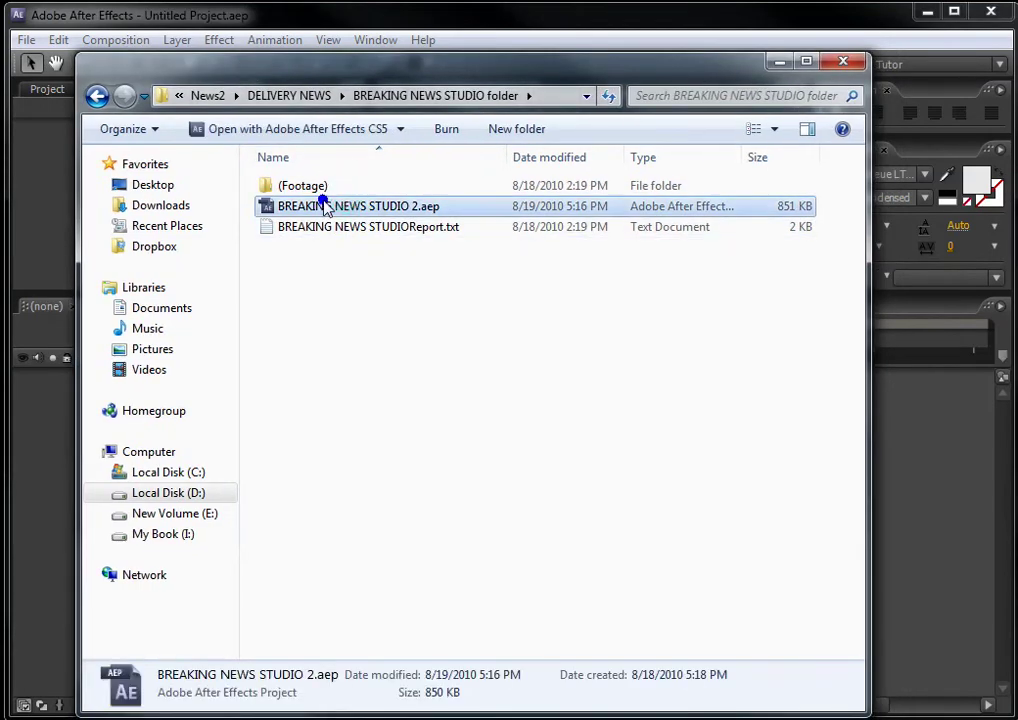
right_click(325, 202)
mouse_move(461, 289)
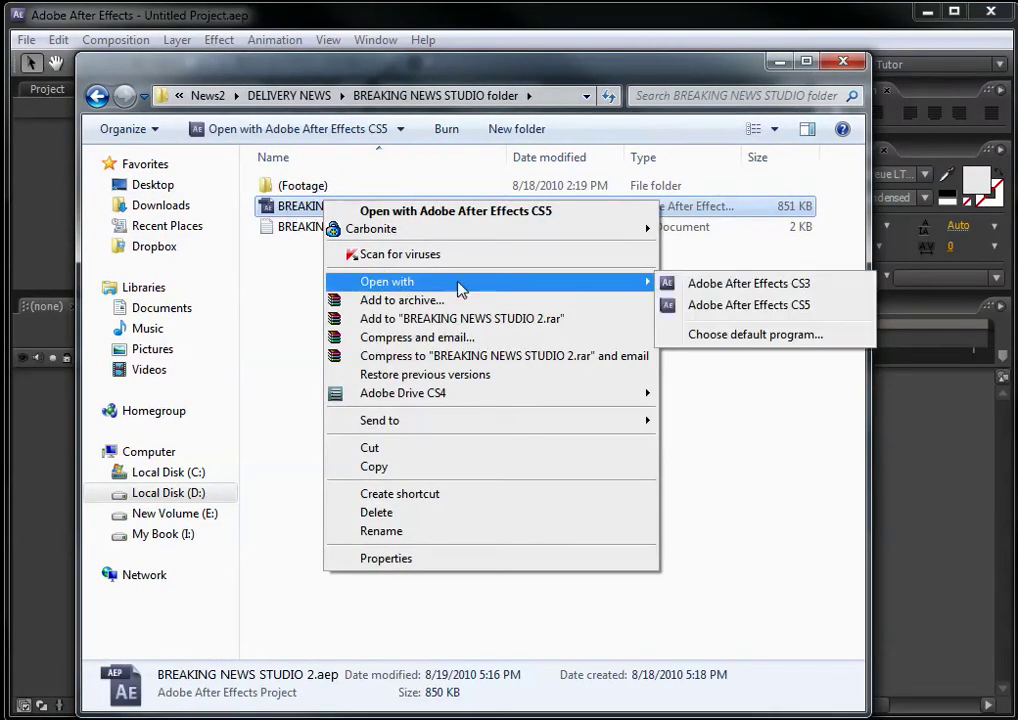
left_click(779, 288)
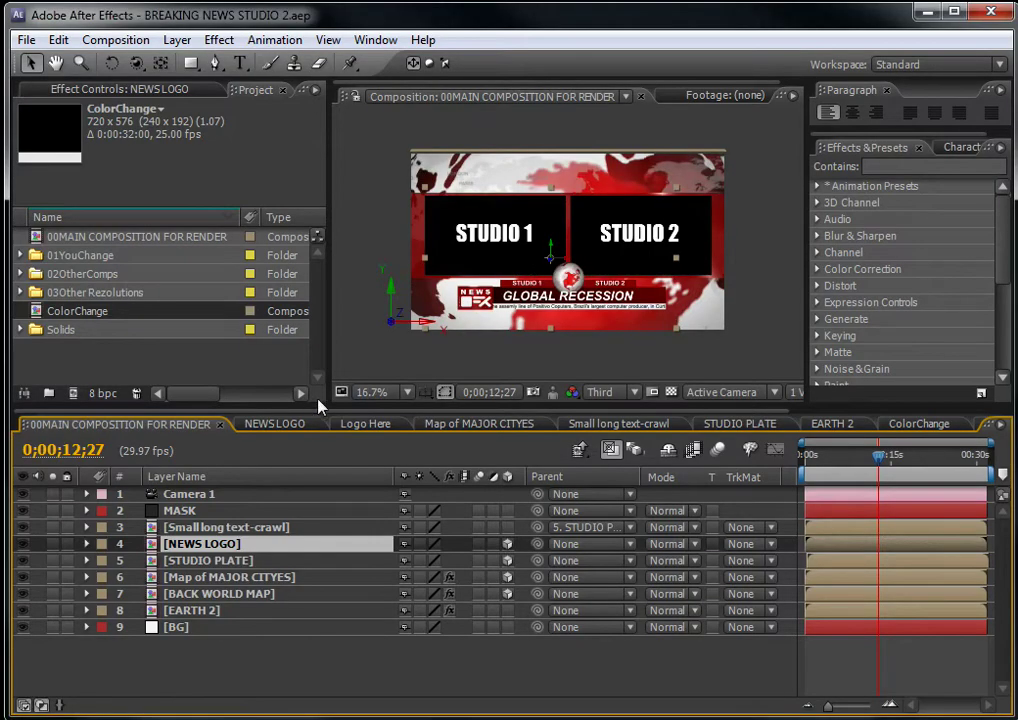
Examine the project's structure, including the main composition, the 01YouChange and 03Other Rezolutions folders, and ColorChange.
left_click(42, 238)
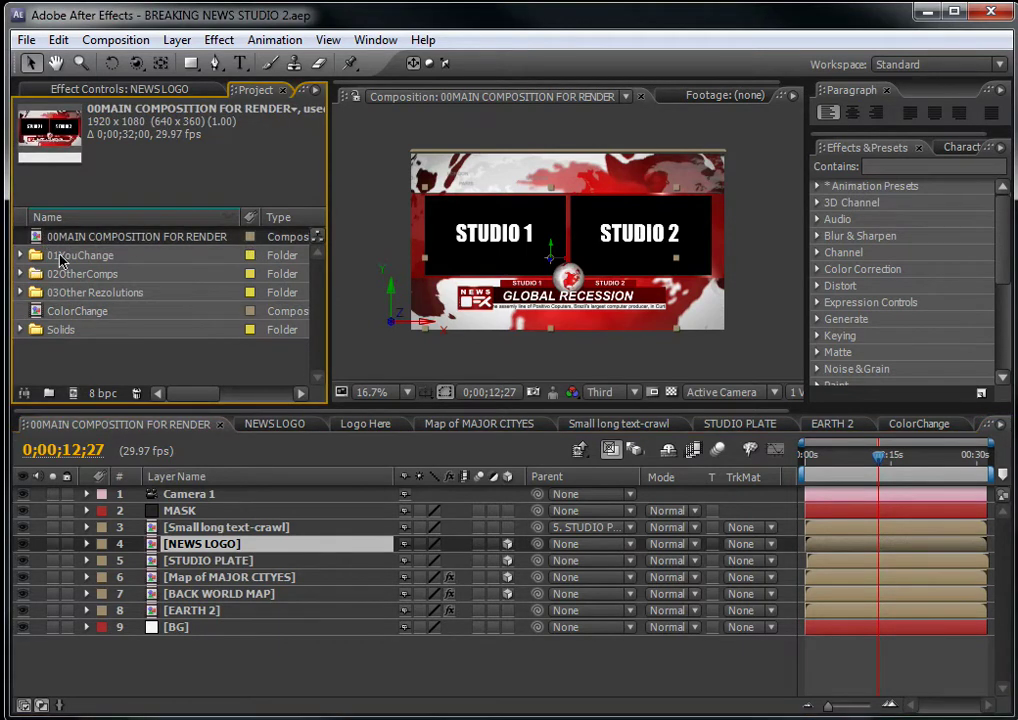
left_click(20, 256)
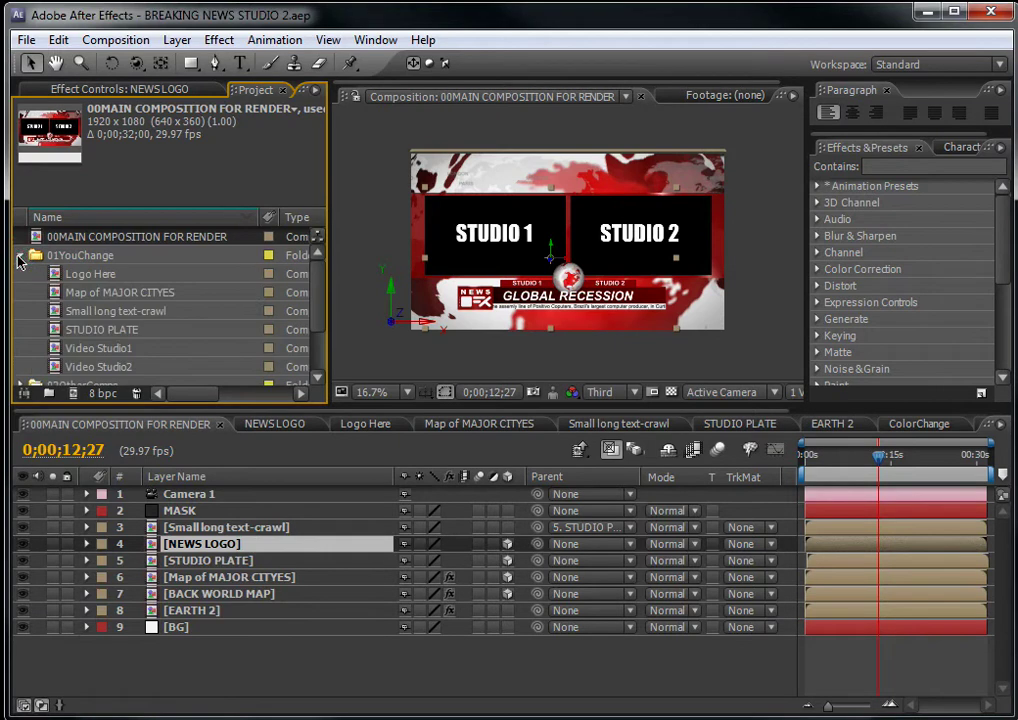
left_click_drag(313, 290, 316, 320)
scroll(314, 330, "down", 2)
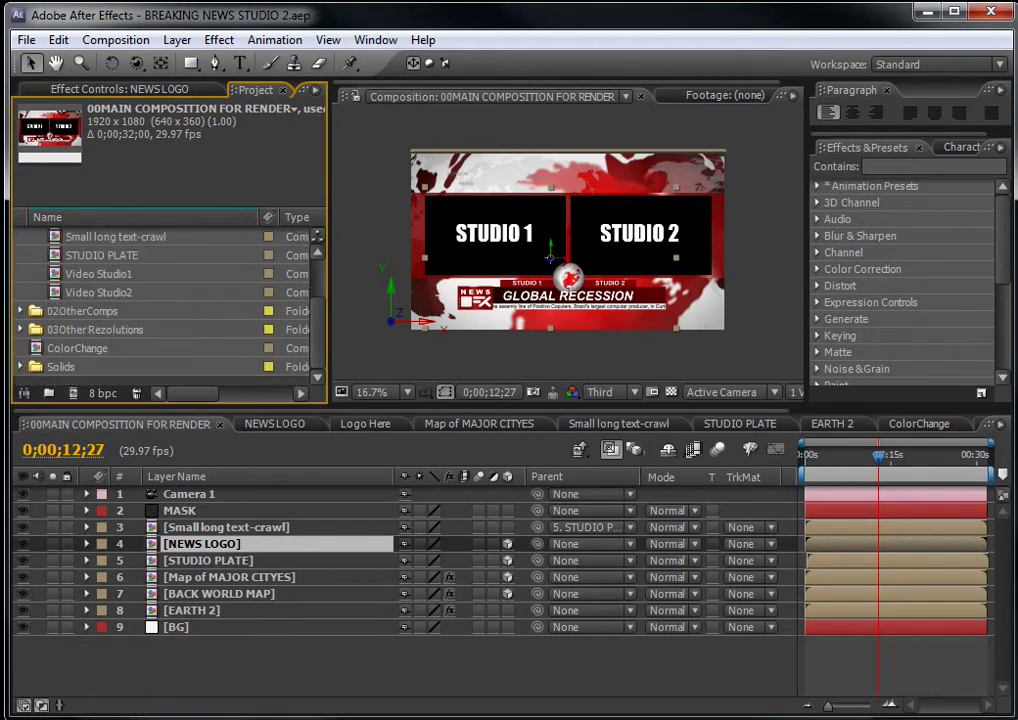
left_click(20, 329)
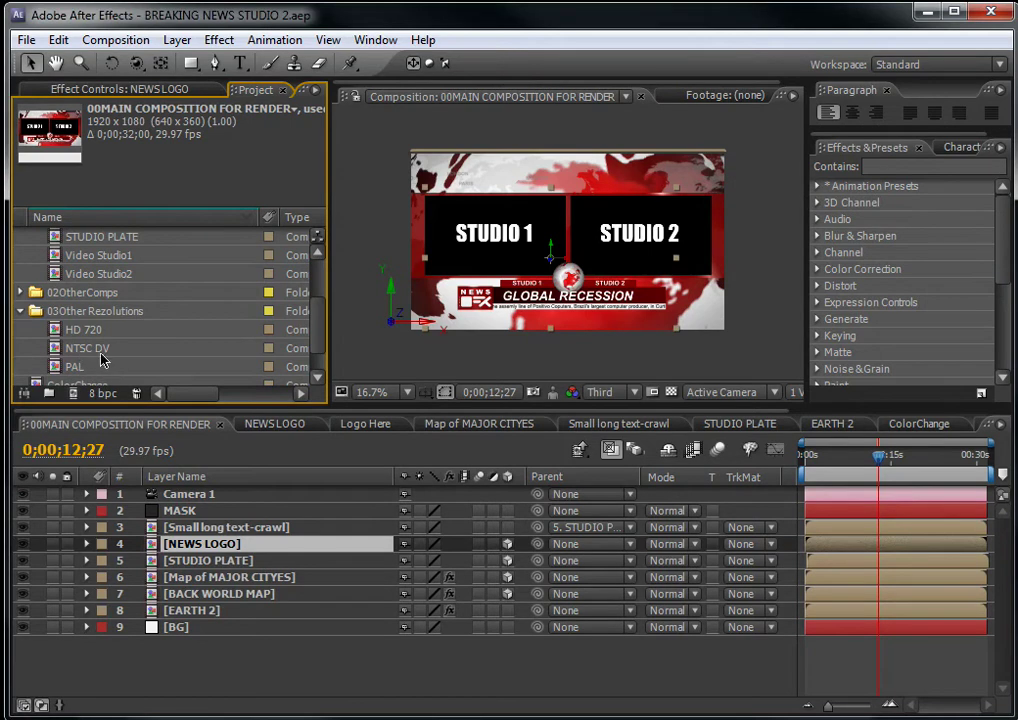
left_click_drag(320, 330, 322, 372)
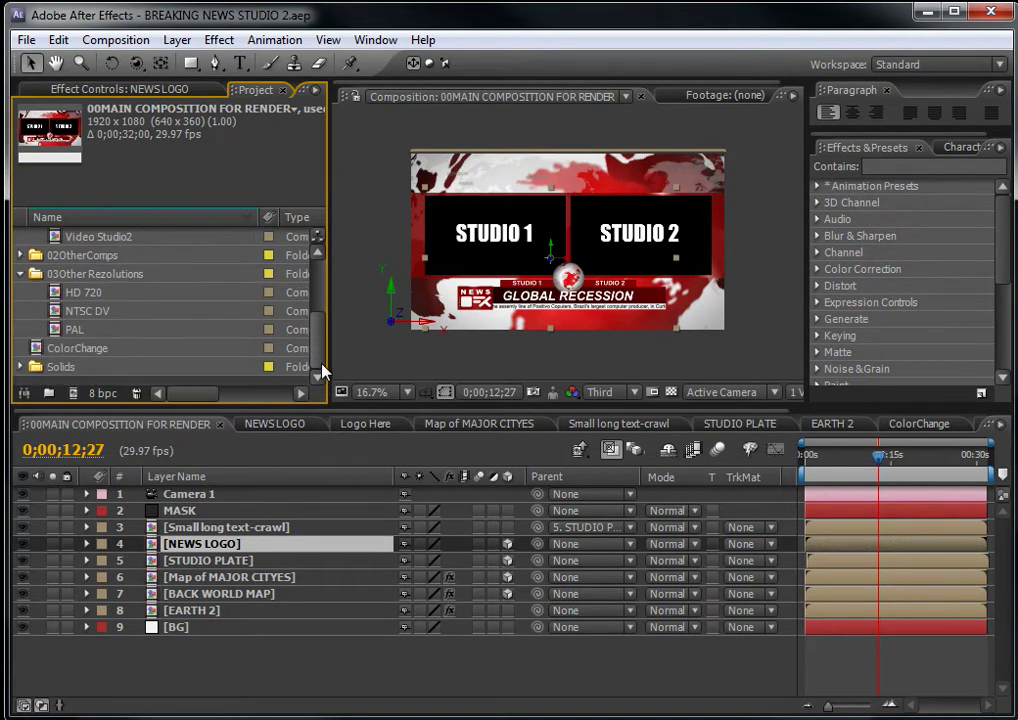
left_click(86, 349)
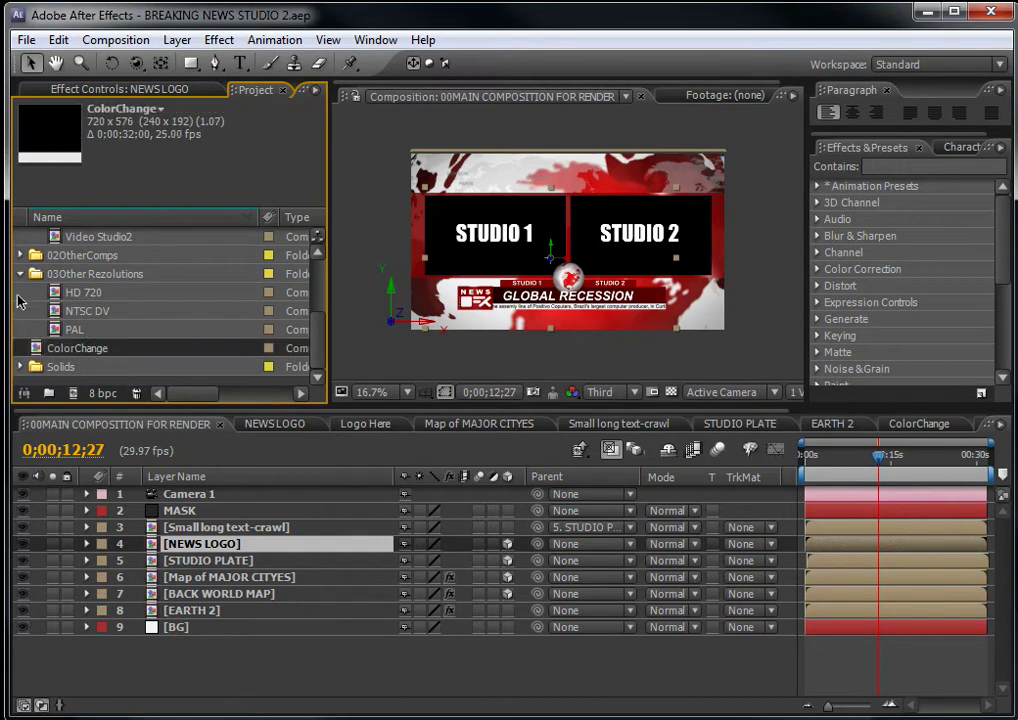
left_click(22, 275)
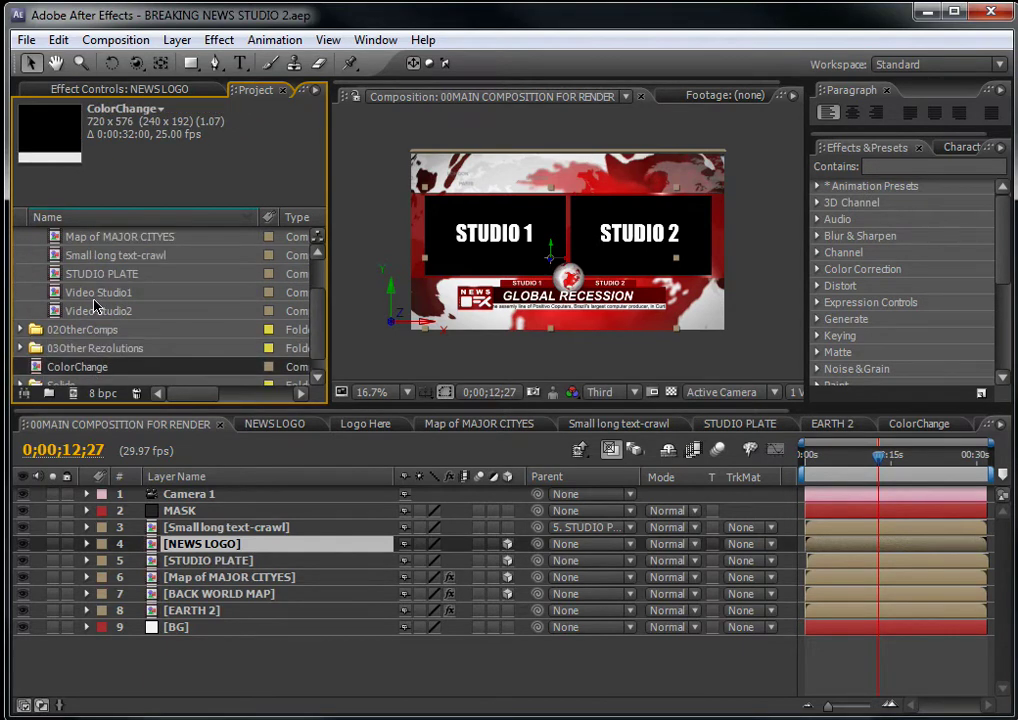
Hide the track matte/mode and Parent columns in the main composition's timeline.
right_click(746, 476)
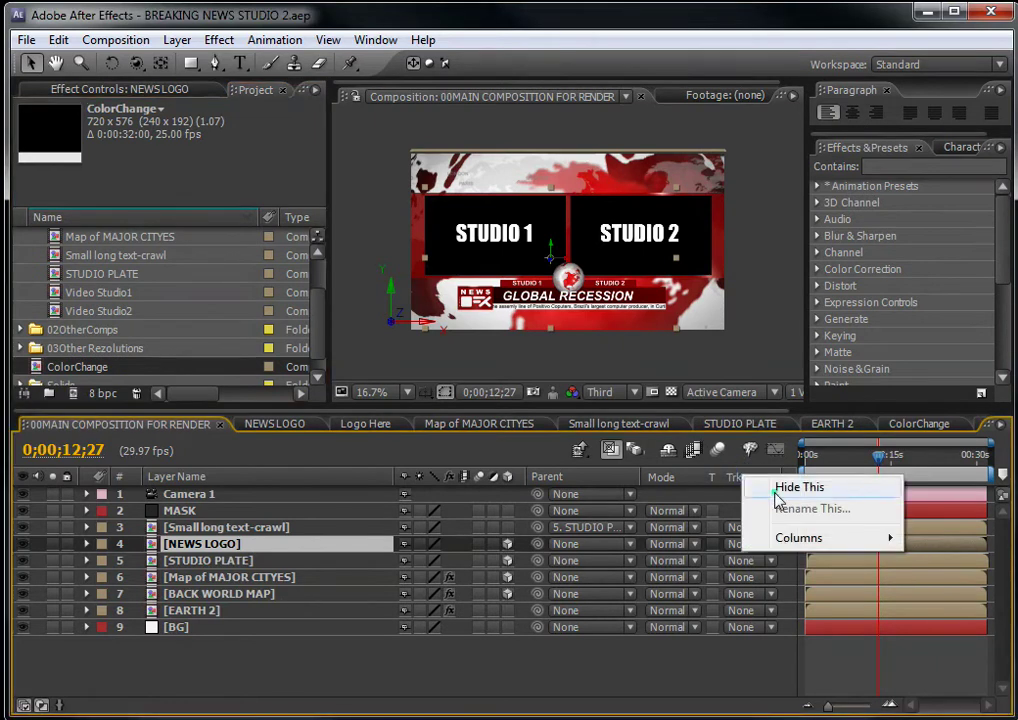
left_click(771, 495)
right_click(577, 482)
left_click(610, 494)
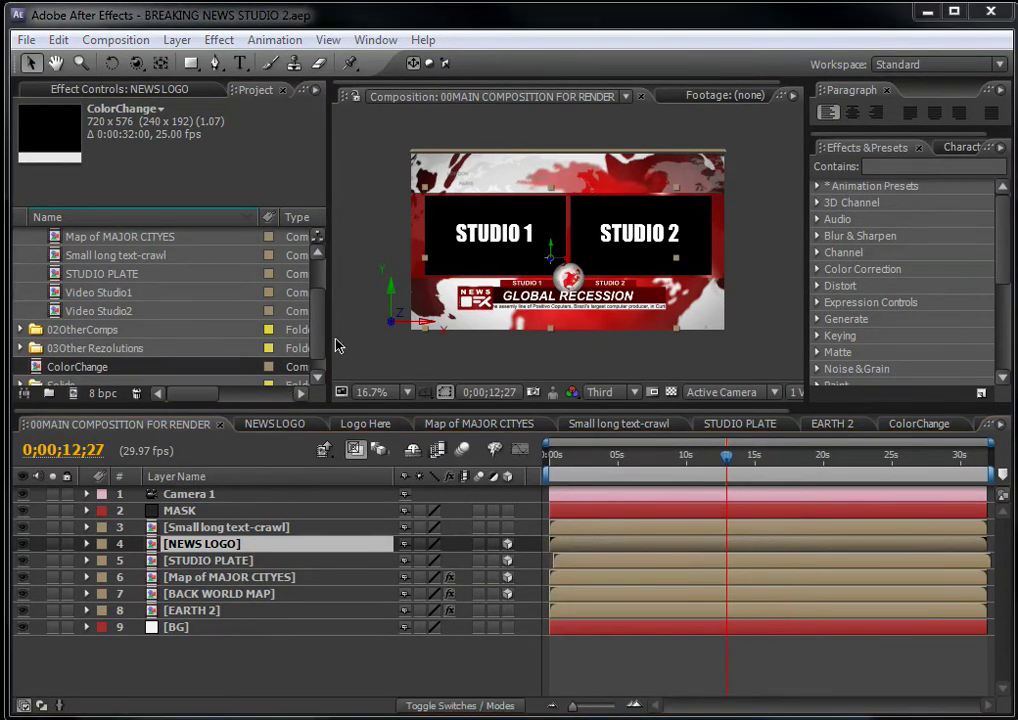
Preview the main composition at about 0;00;03;24 and open the Logo Here composition from the 01YouChange folder.
left_click_drag(318, 355, 319, 300)
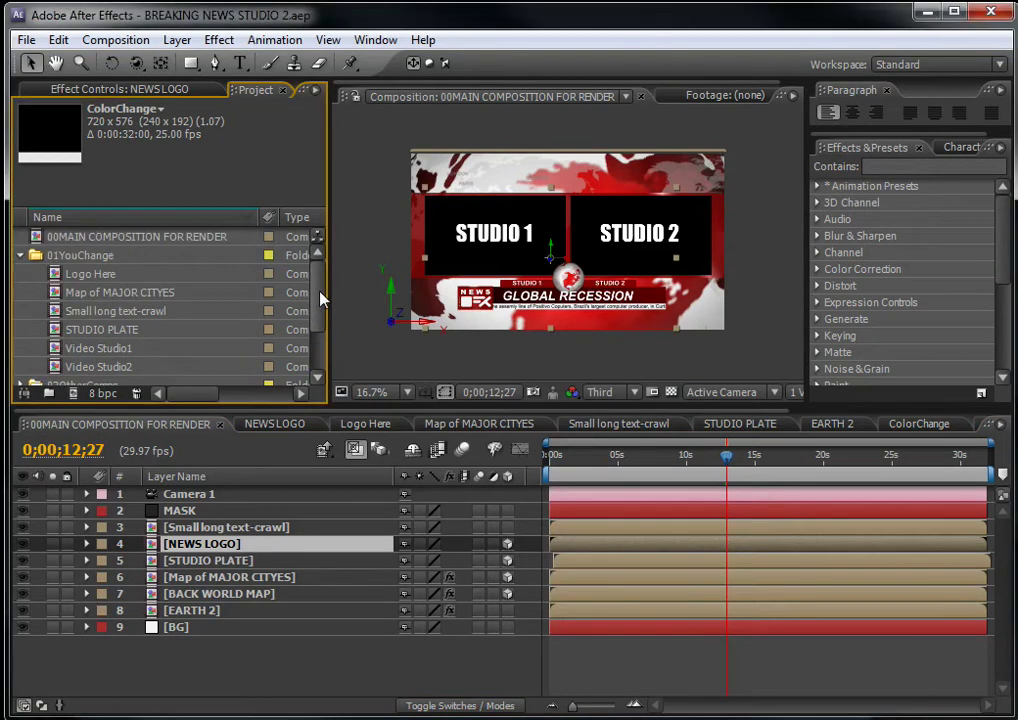
left_click_drag(577, 466, 602, 488)
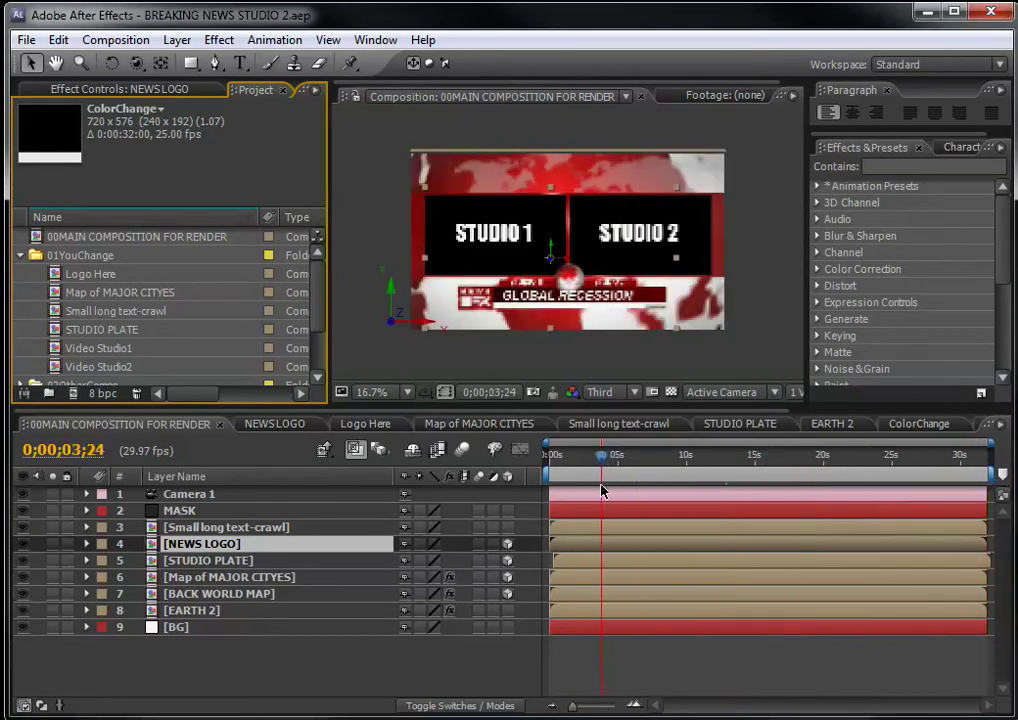
left_click(93, 276)
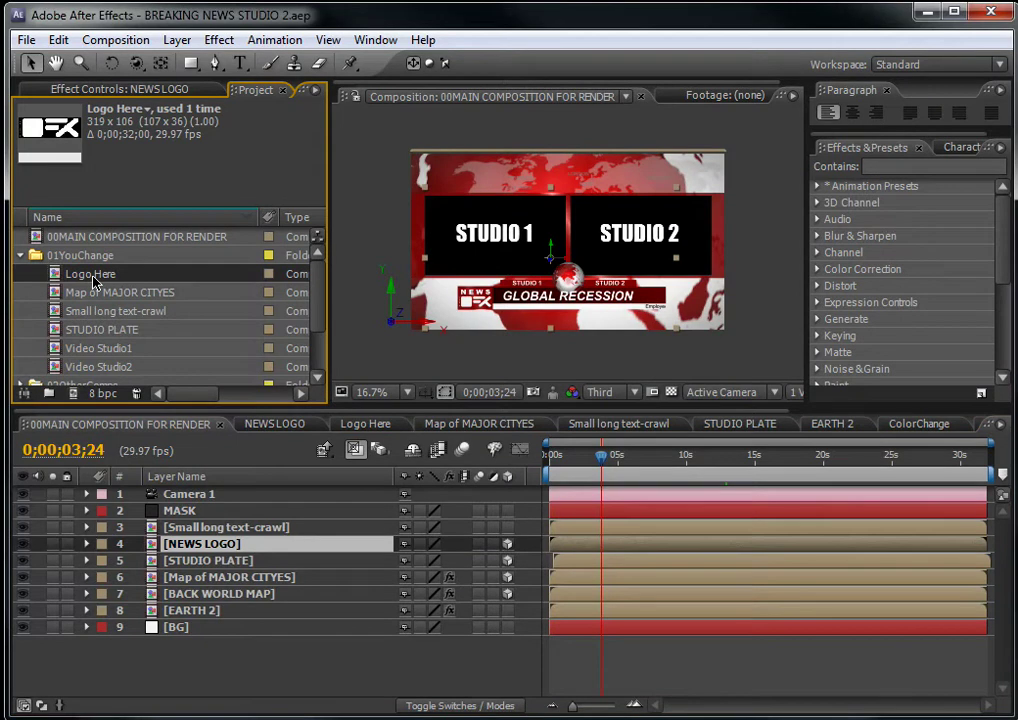
double_click(92, 276)
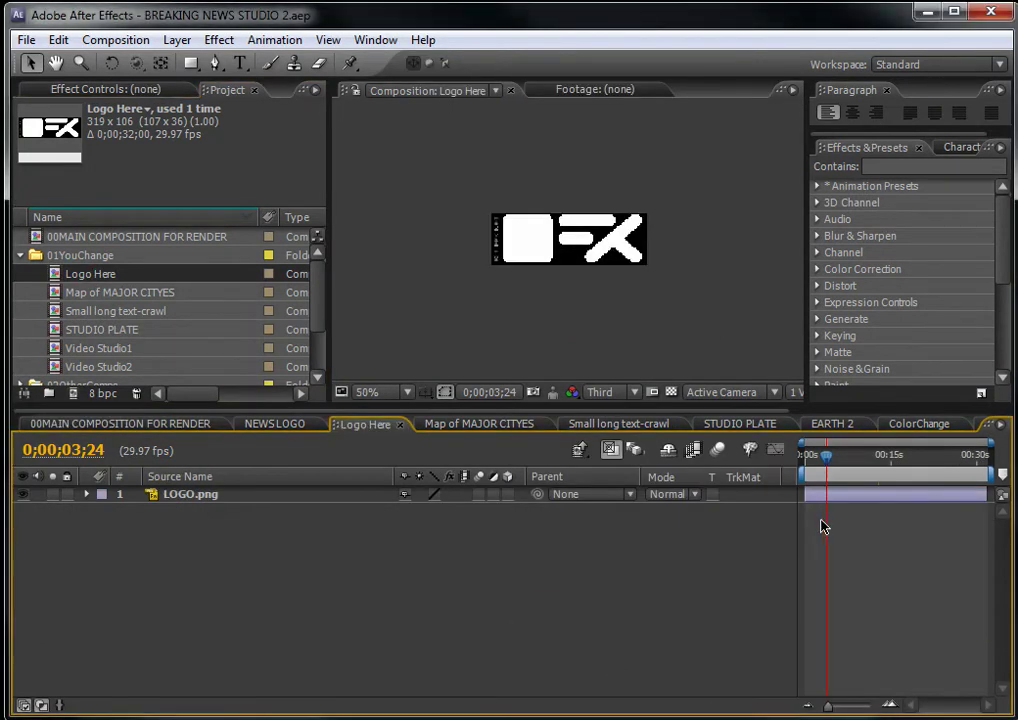
Switch the LOGO.png layer's visibility off and back on to show which layer a custom logo replaces.
left_click(172, 494)
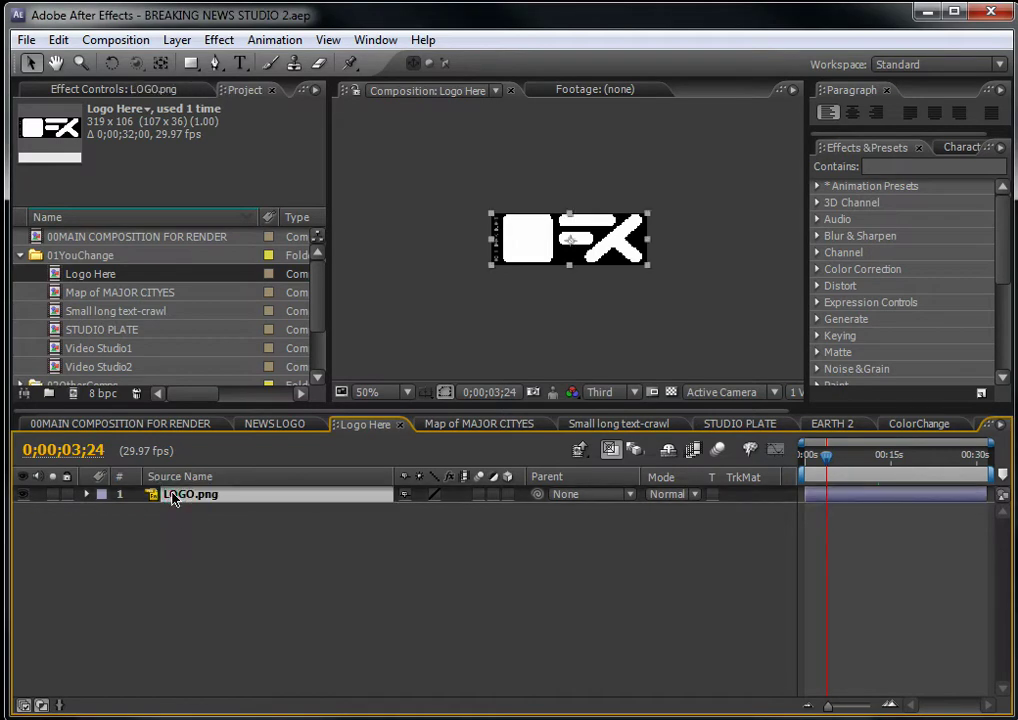
left_click(23, 496)
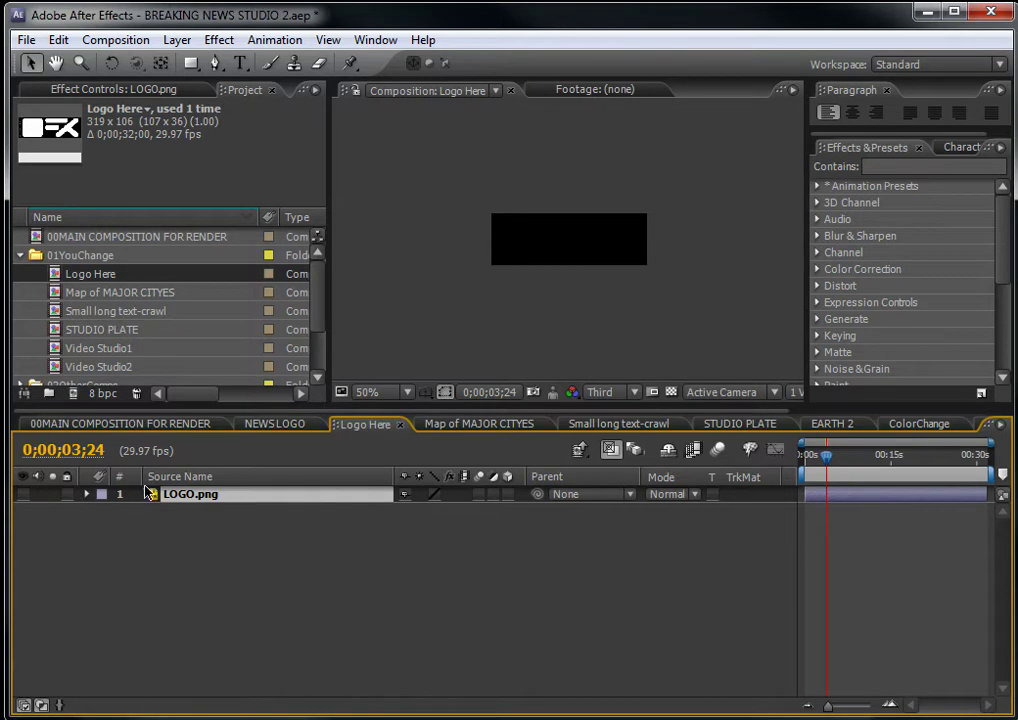
left_click(866, 455)
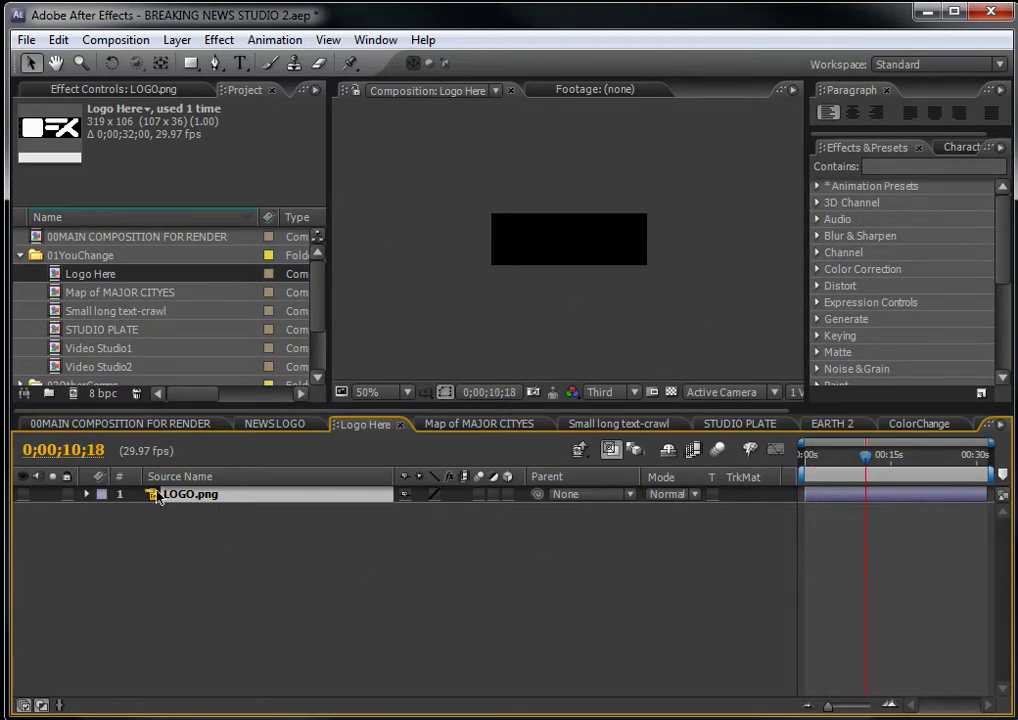
left_click(23, 495)
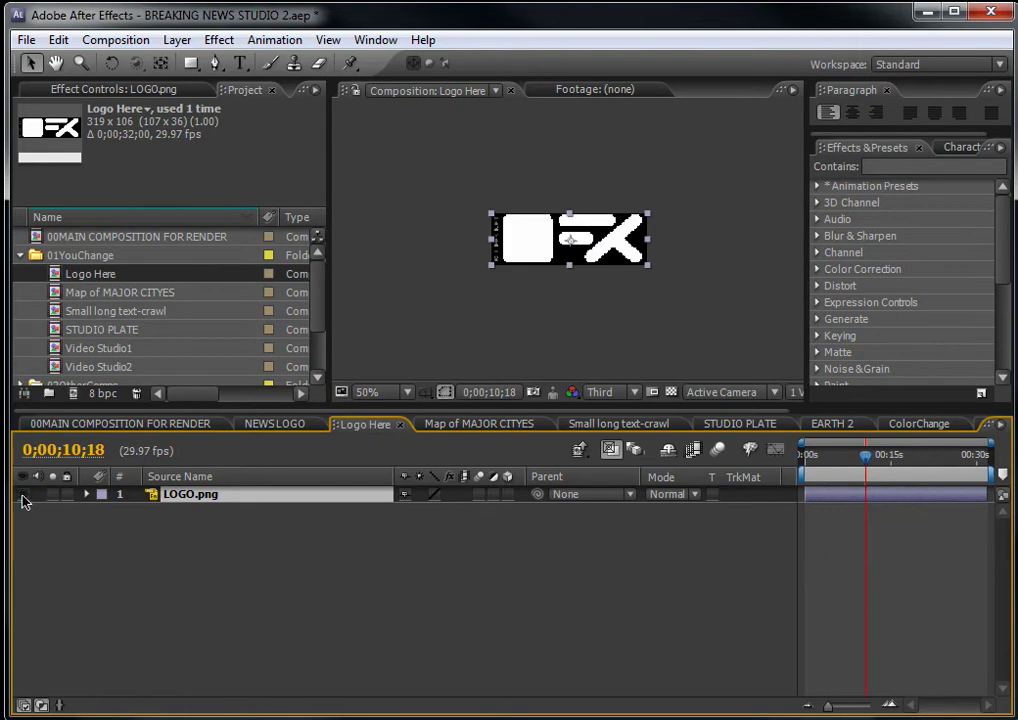
Open the Map of MAJOR CITYES composition and look through its city name text layers.
left_click(87, 293)
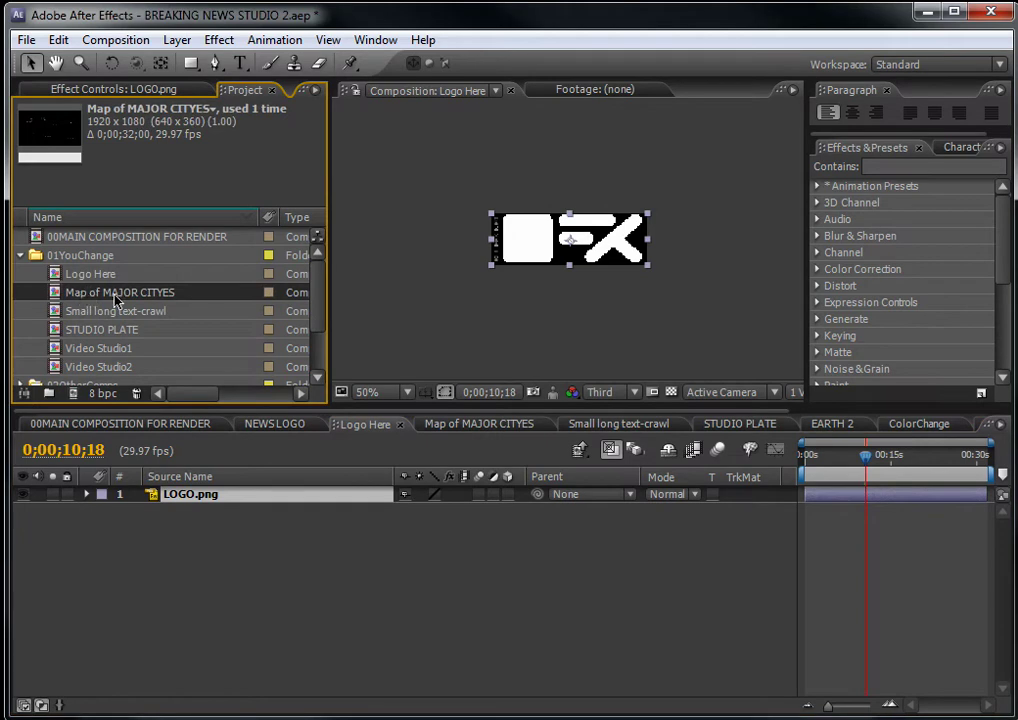
double_click(170, 294)
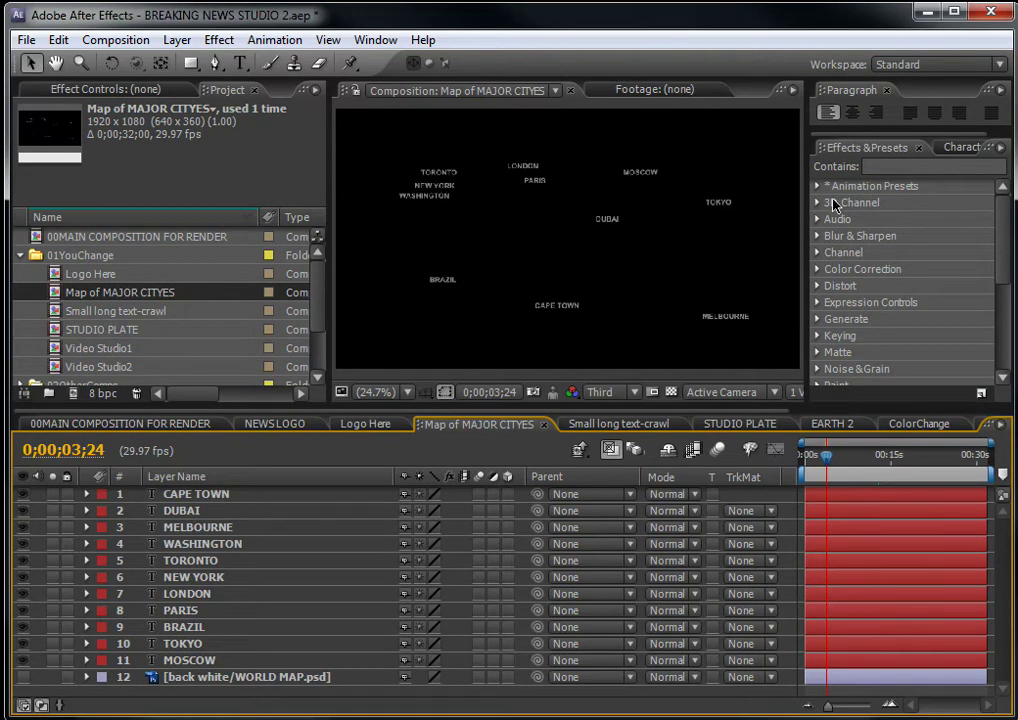
left_click(185, 494)
left_click(184, 543)
left_click(184, 593)
left_click(186, 626)
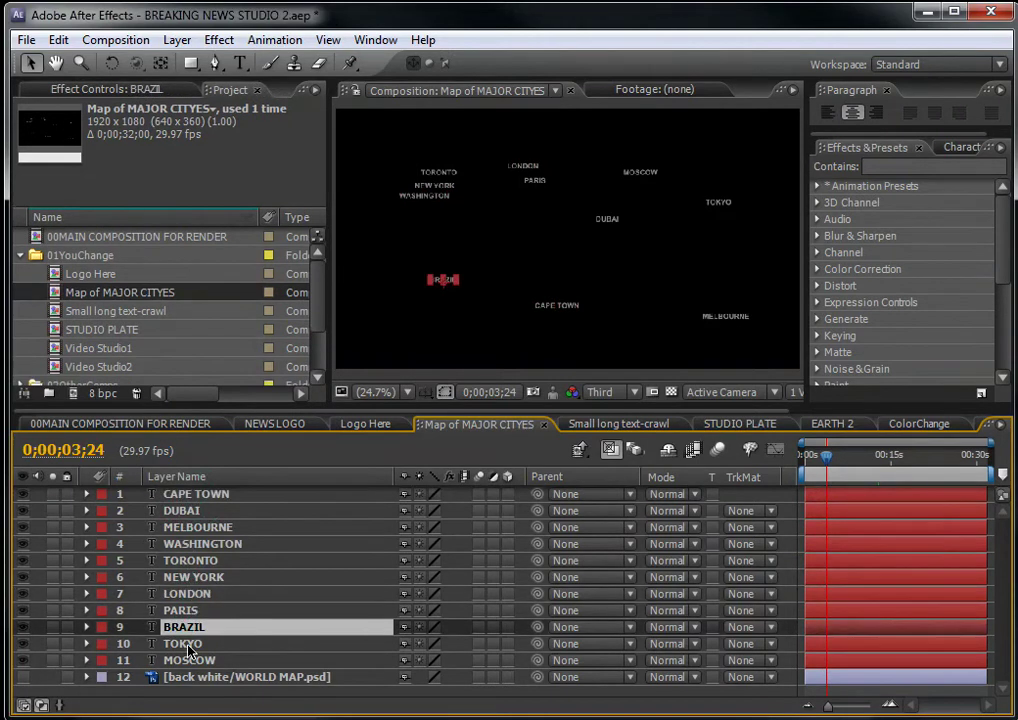
Open the Small long text-crawl composition and scrub its animation to about 0;00;14;16.
left_click(88, 318)
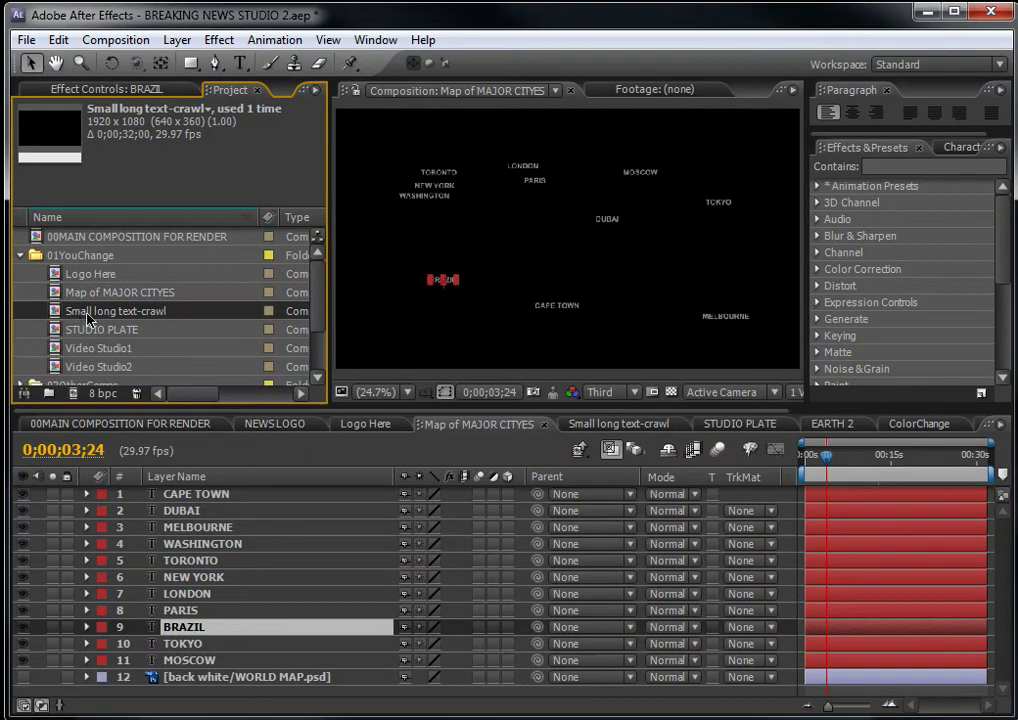
double_click(88, 318)
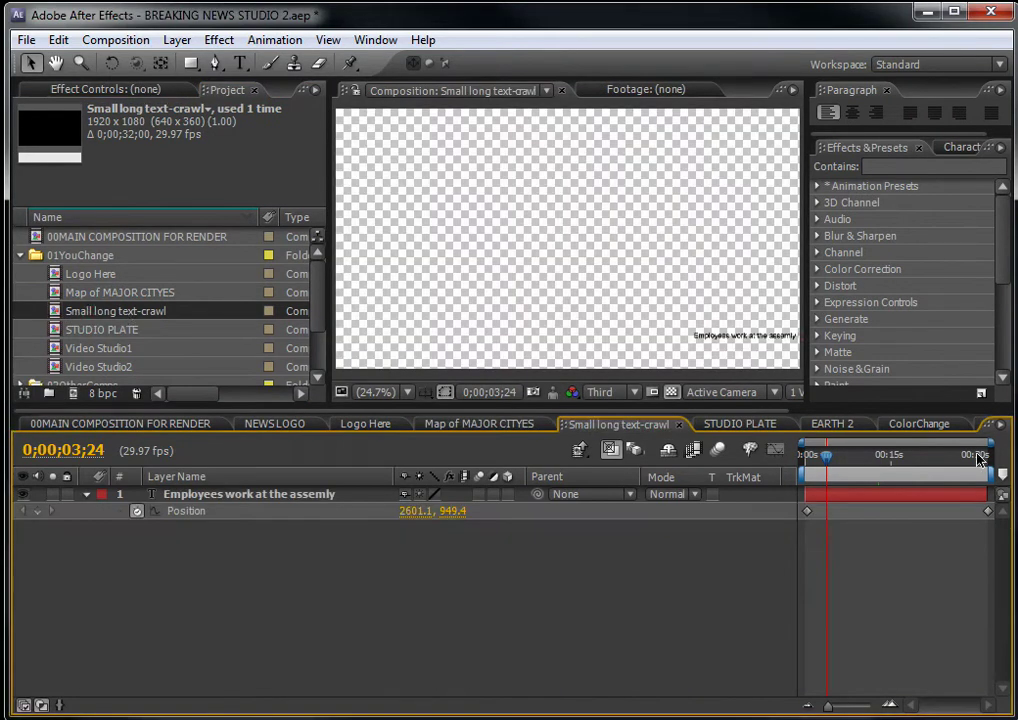
left_click(826, 463)
left_click_drag(826, 463, 886, 452)
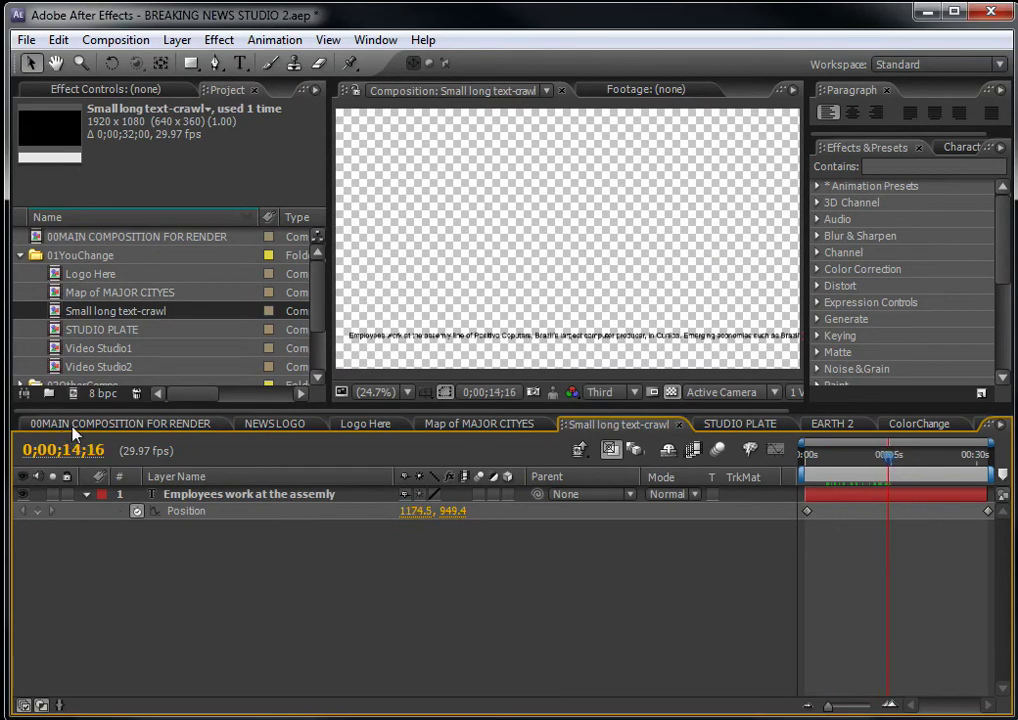
Return to the main composition and preview the crawling text under the headline up close, scrubbing to about 0;00;11;02.
left_click(68, 424)
scroll(409, 250, "up", 2)
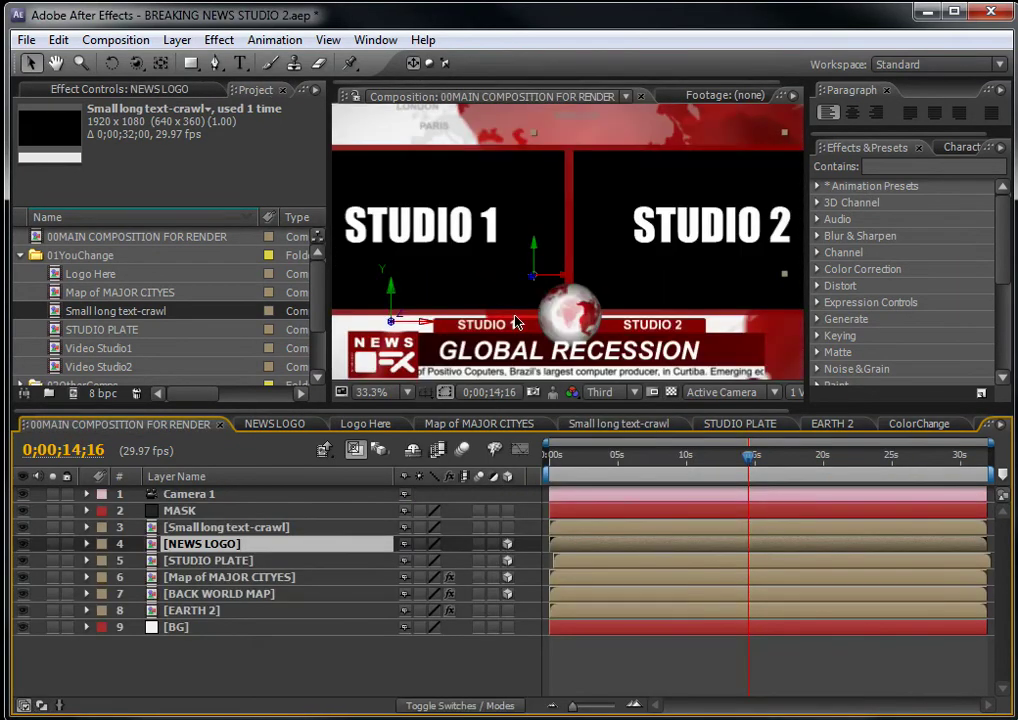
left_click_drag(505, 349, 505, 302)
left_click_drag(670, 456, 701, 460)
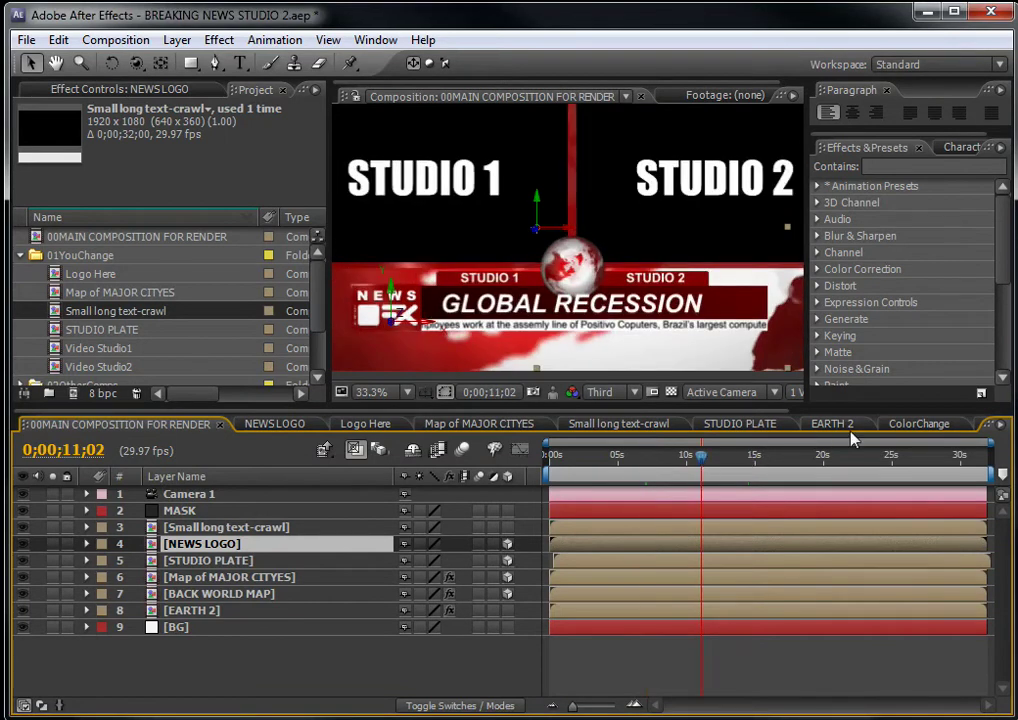
Return to the Small long text-crawl composition, scrub to about 0;00;14;01 and view the crawling sentence up close.
left_click(609, 423)
left_click_drag(808, 456, 887, 458)
scroll(497, 341, "up", 1)
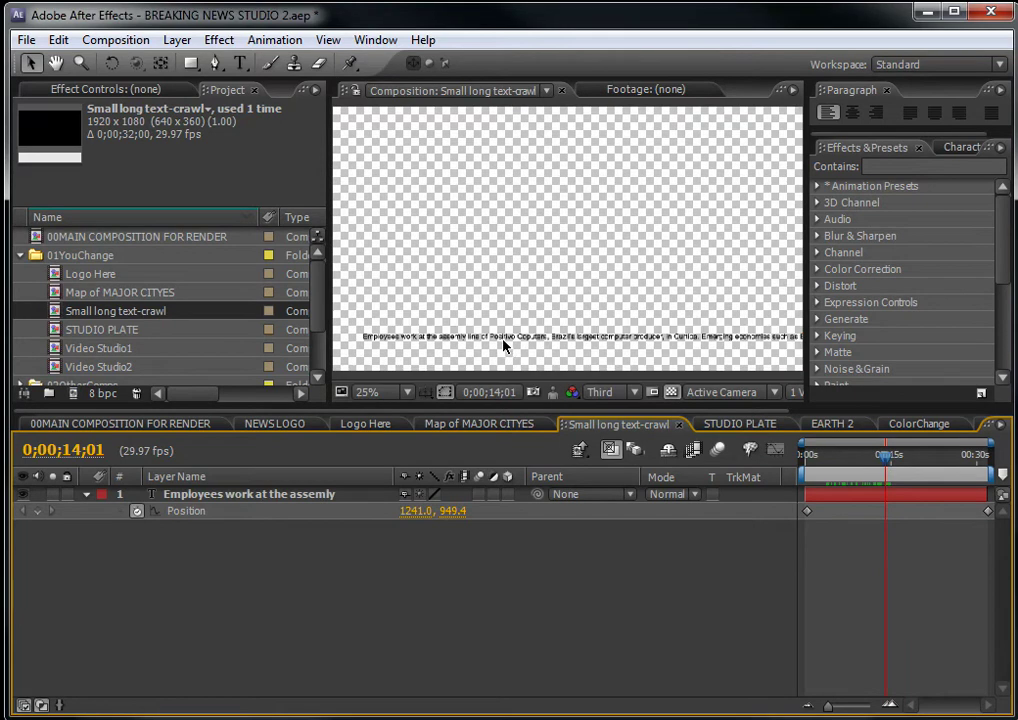
key("h")
left_click_drag(573, 342, 557, 177)
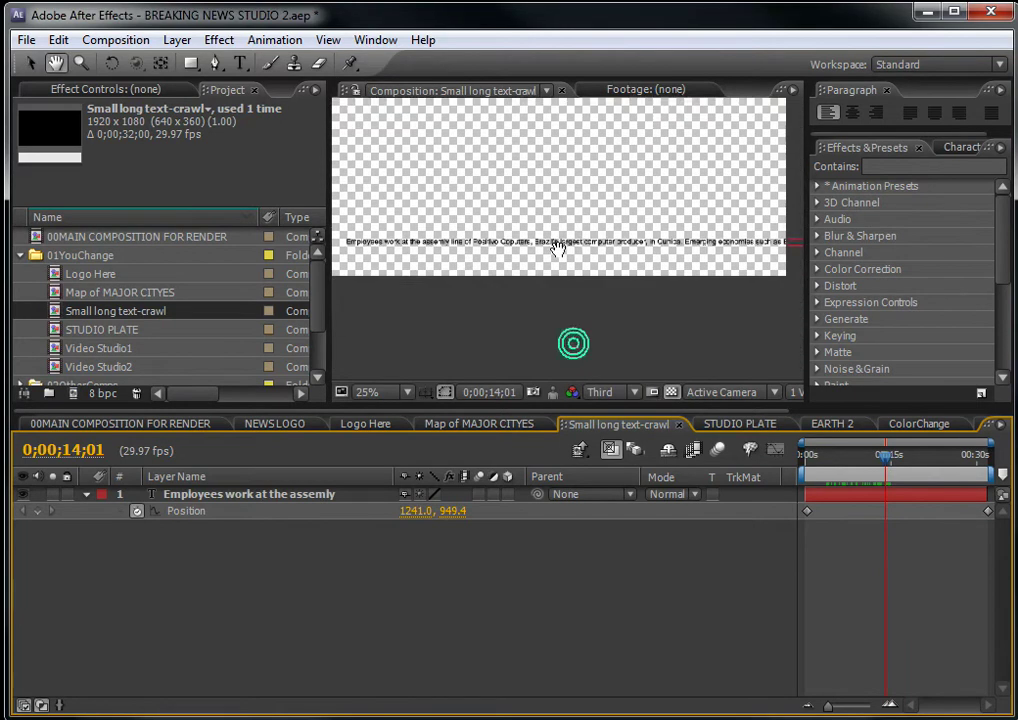
scroll(557, 277, "up", 2)
left_click_drag(511, 249, 579, 318)
key("v")
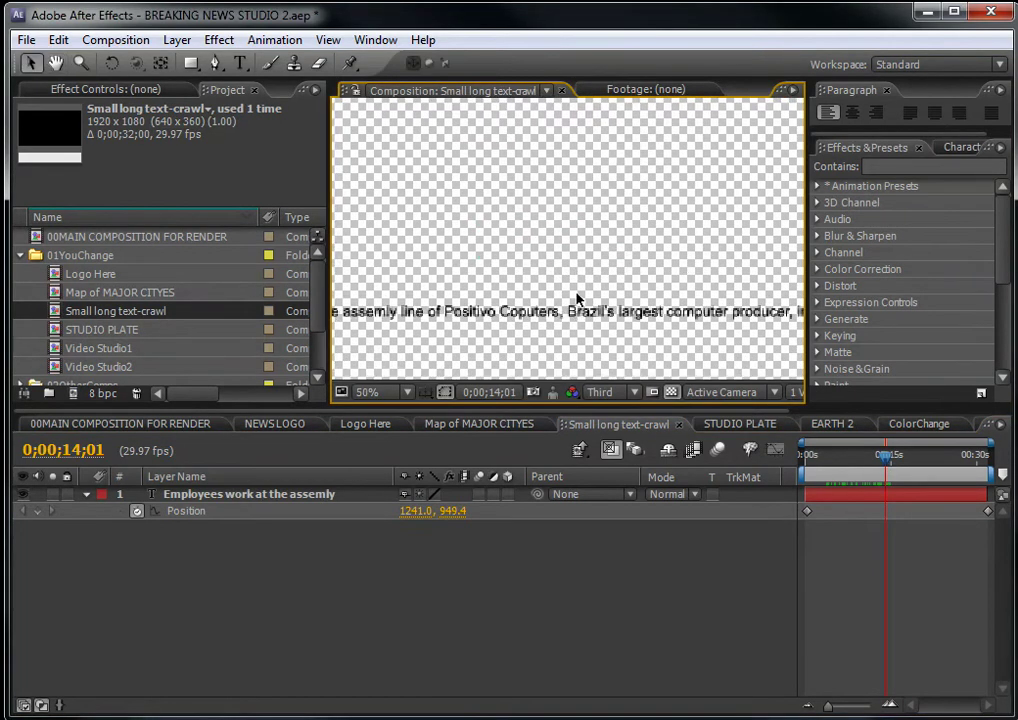
Open the "Employees work at the assemly" layer's wording for editing to show where to replace it, and deselect the layer.
left_click(216, 496)
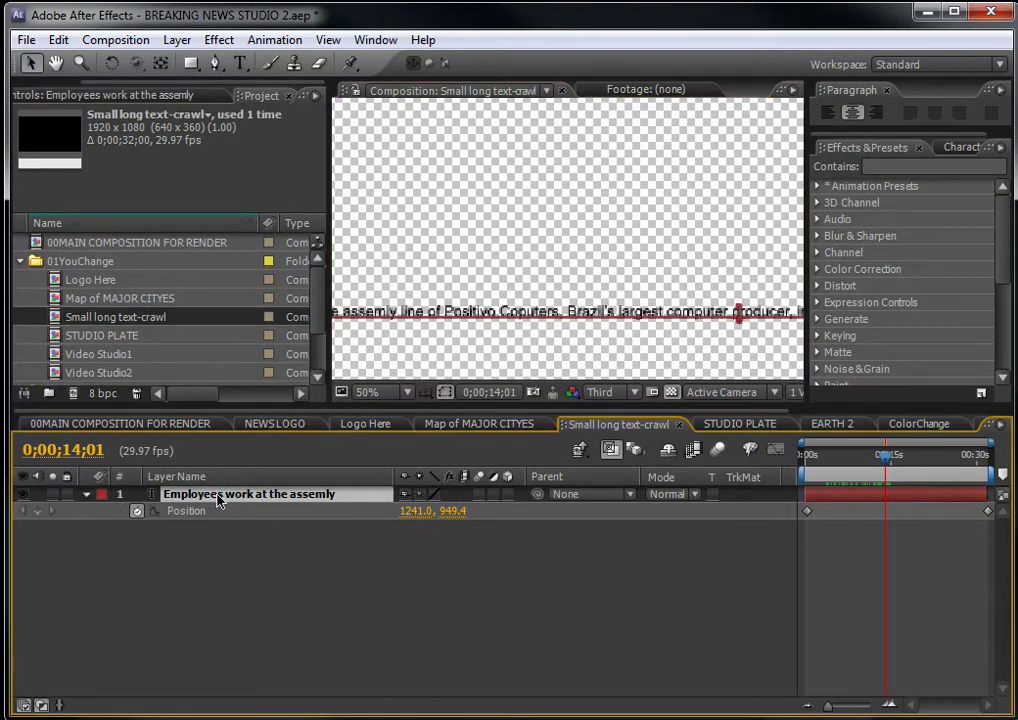
double_click(218, 496)
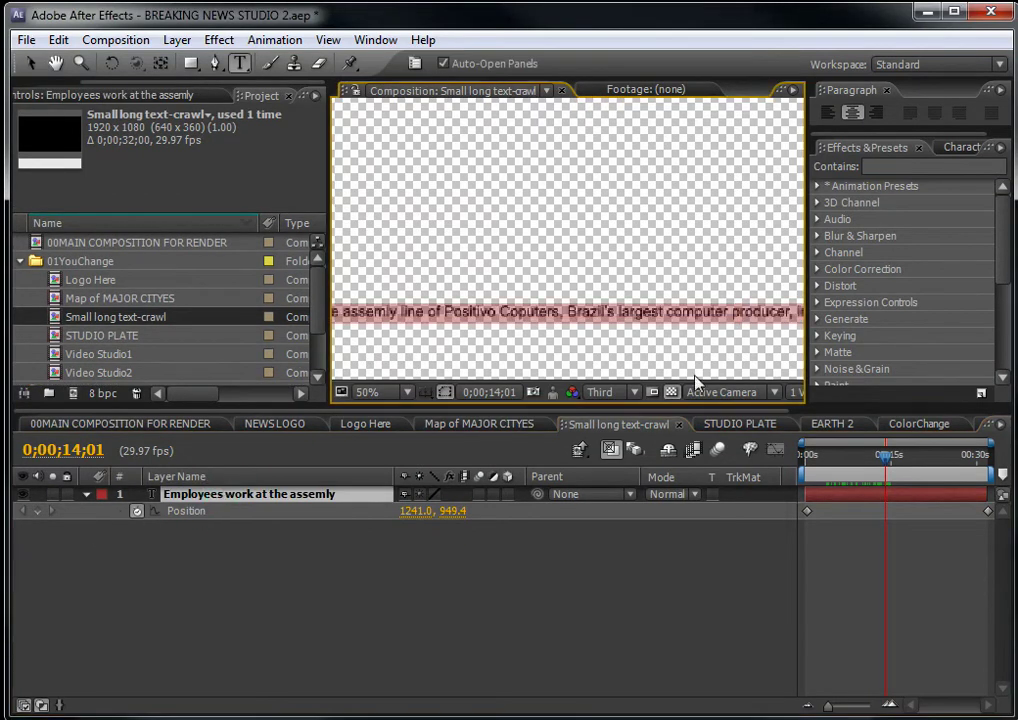
left_click(407, 596)
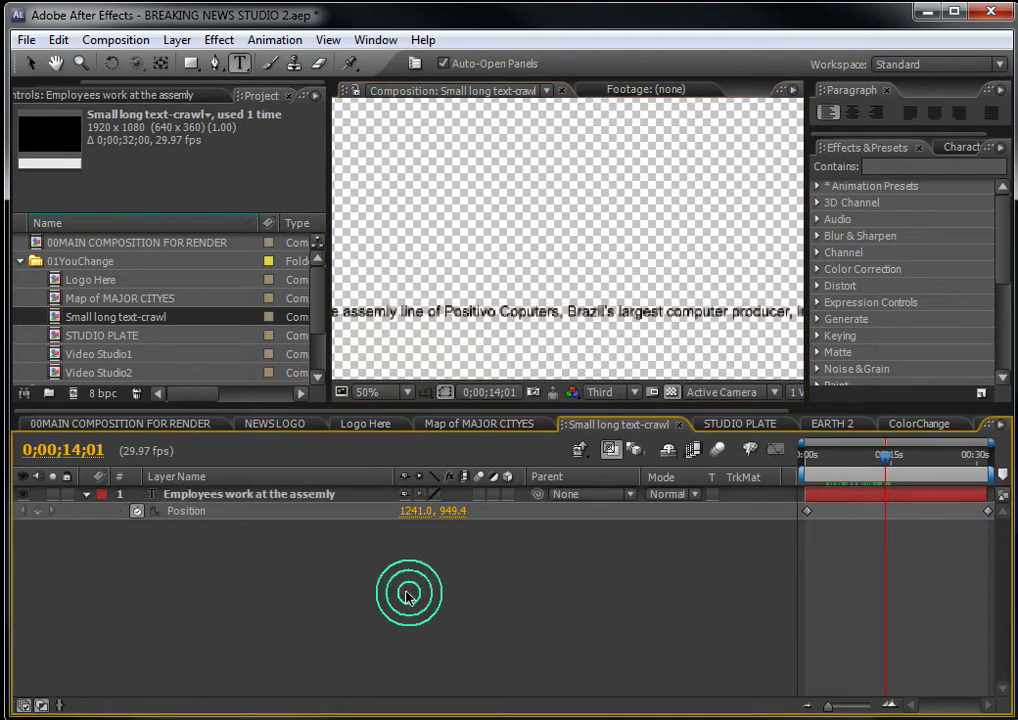
Open the STUDIO PLATE composition and look through its GLOBAL RECESSION, STUDIO 2 and STUDIO 1 text layers.
left_click(125, 337)
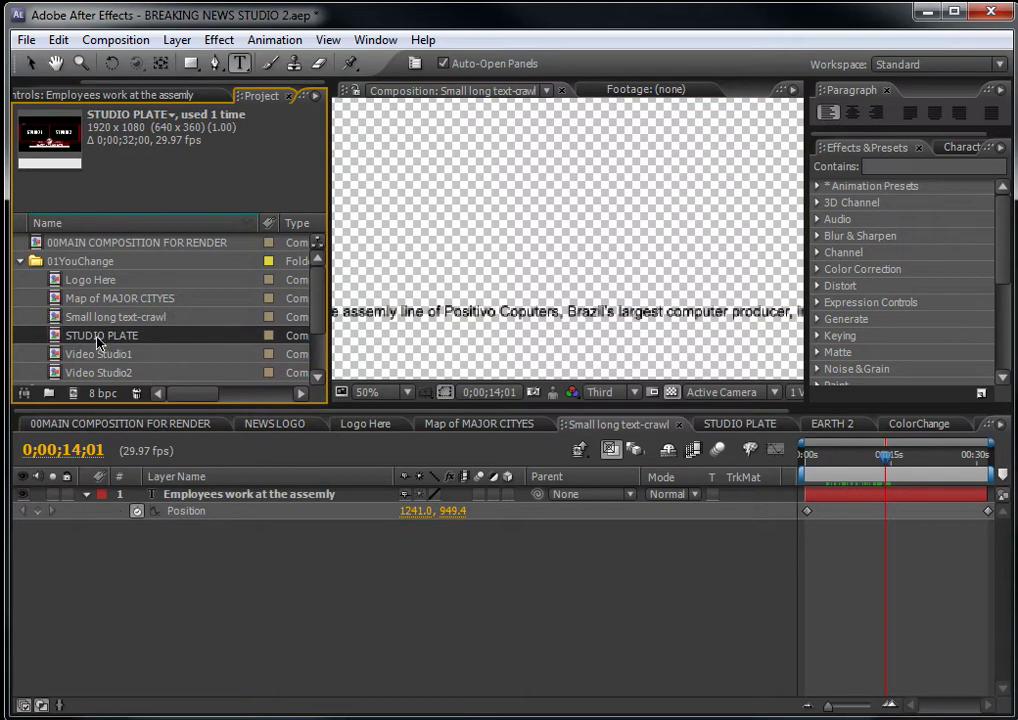
double_click(97, 338)
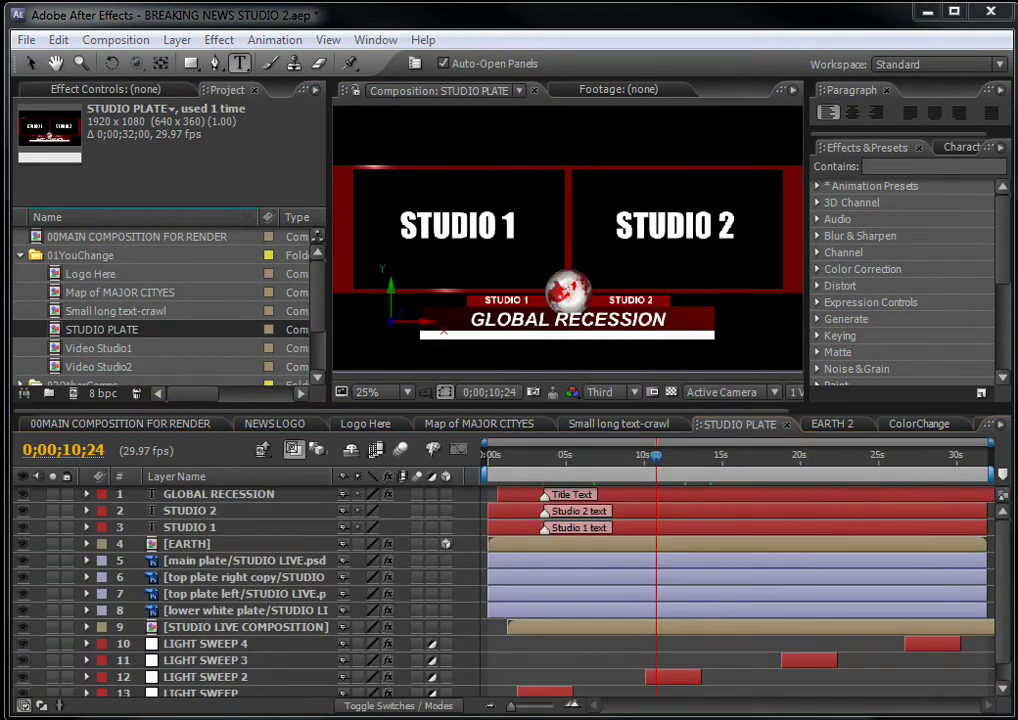
left_click(206, 496)
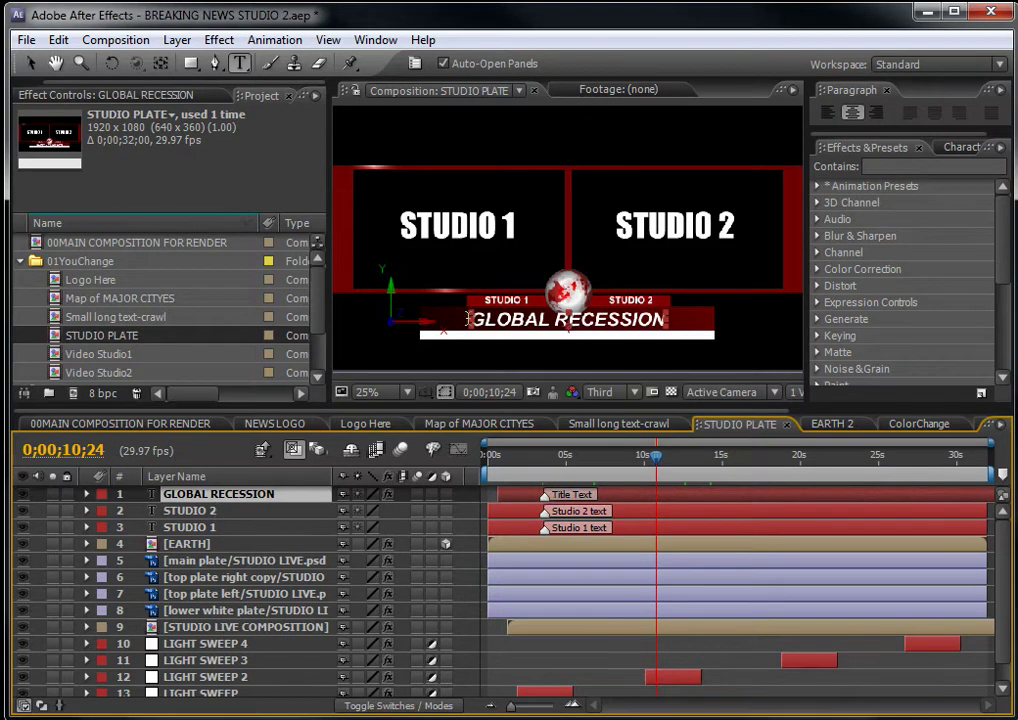
left_click(188, 512)
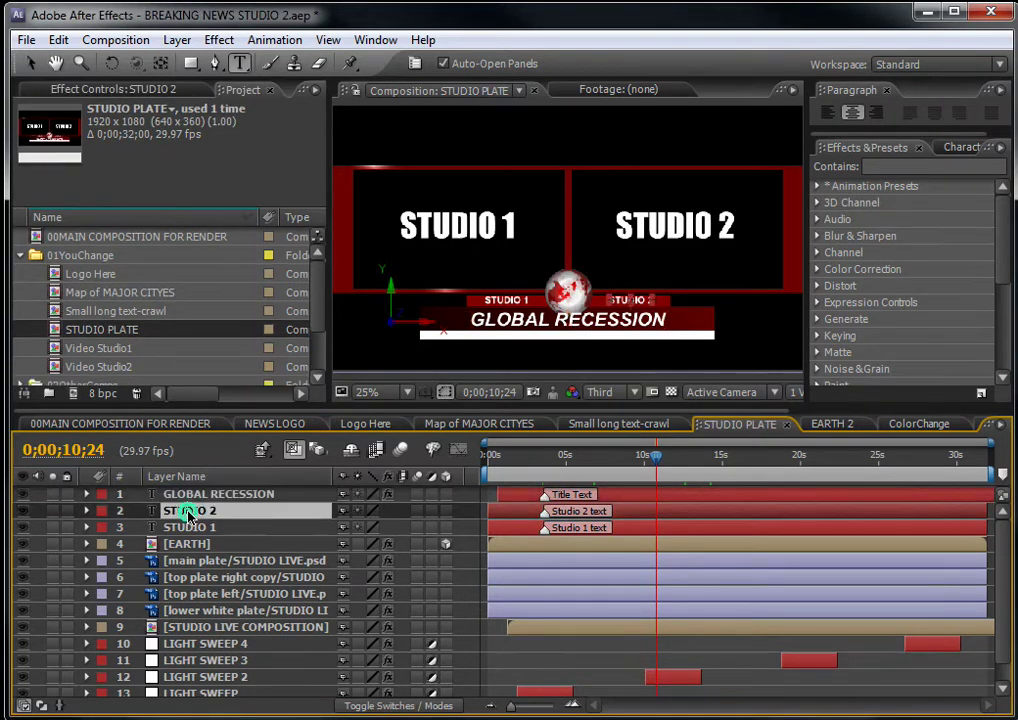
left_click(172, 527)
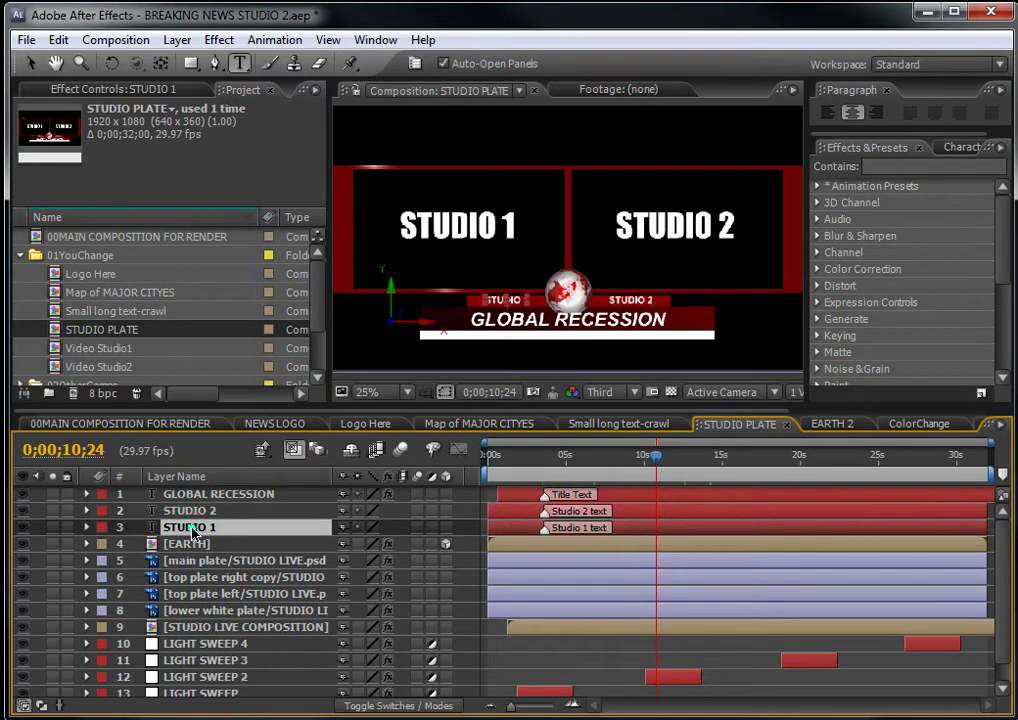
Replace the wording of the STUDIO 2 text layer in STUDIO PLATE with "set 2".
left_click(193, 512)
double_click(193, 512)
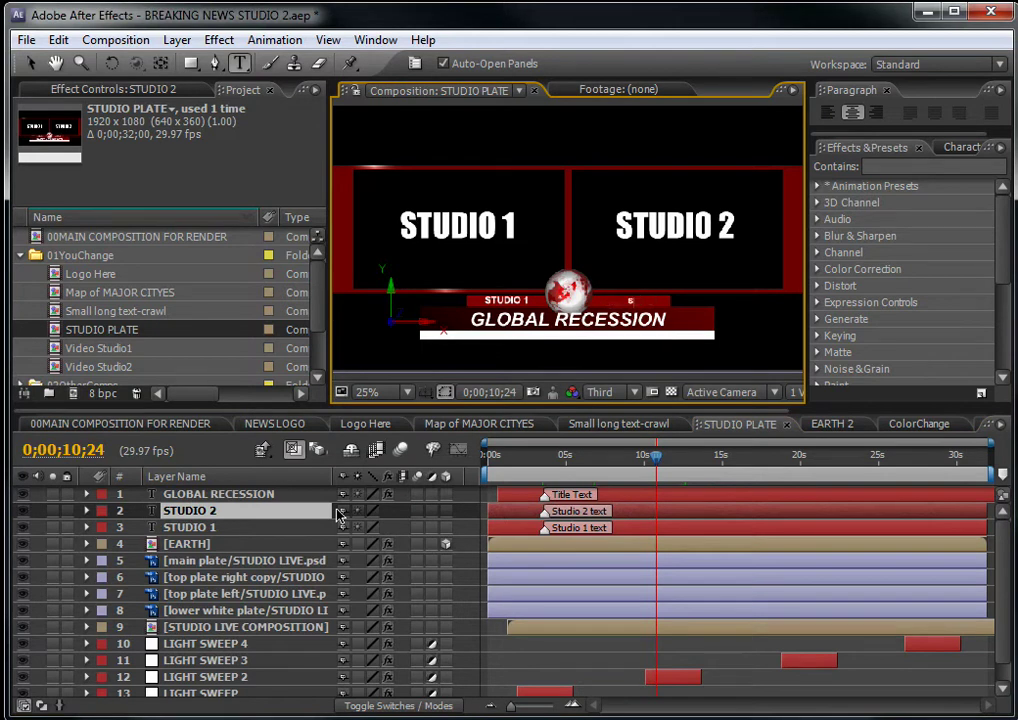
type("2")
key("KP_Enter")
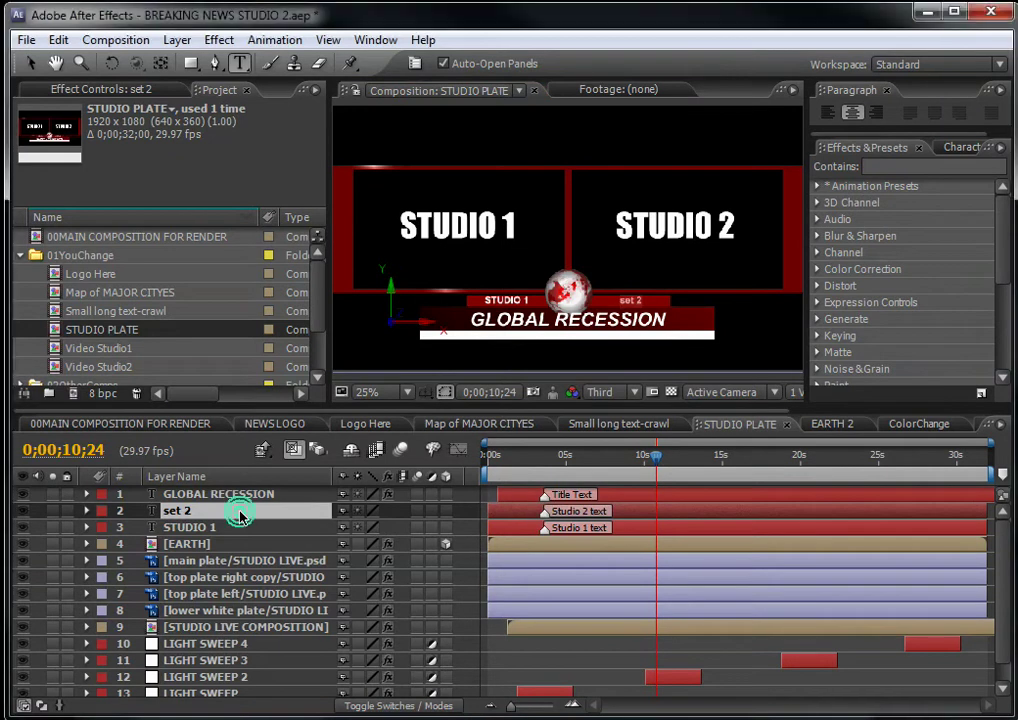
Try to retype the second studio label in capitals as "SET 2".
type("SET")
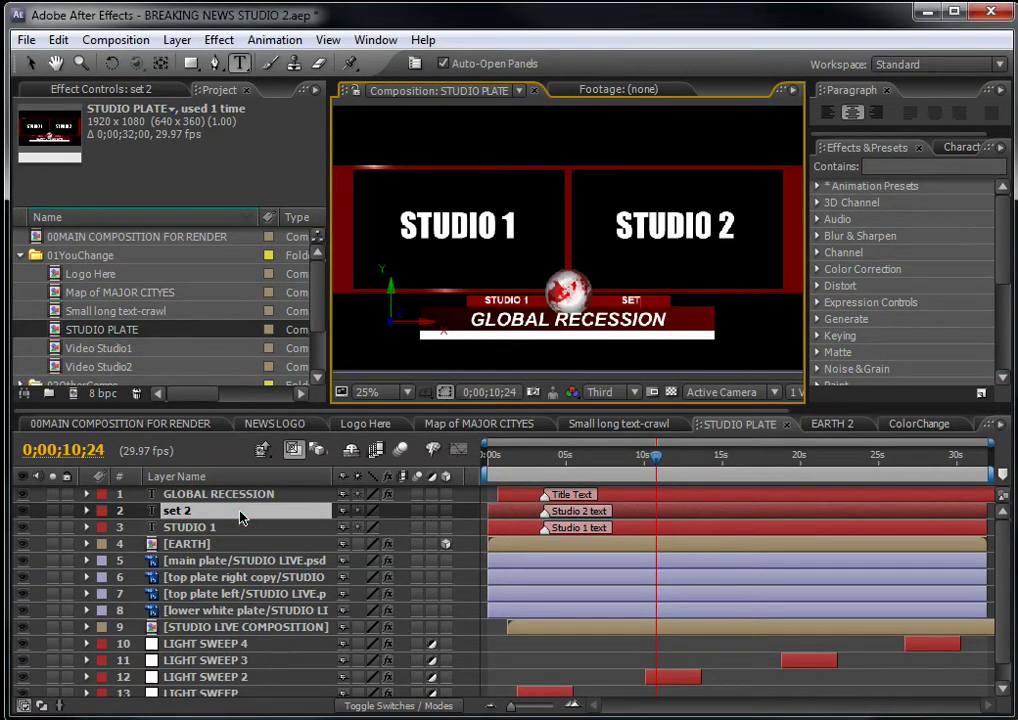
type(" 2")
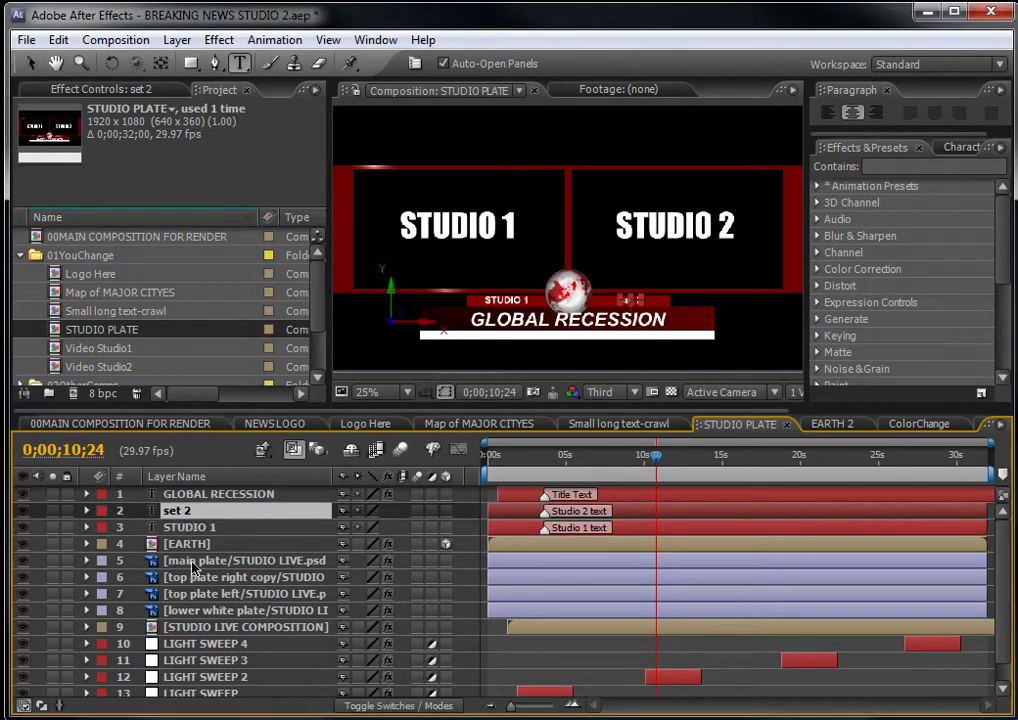
left_click(190, 545)
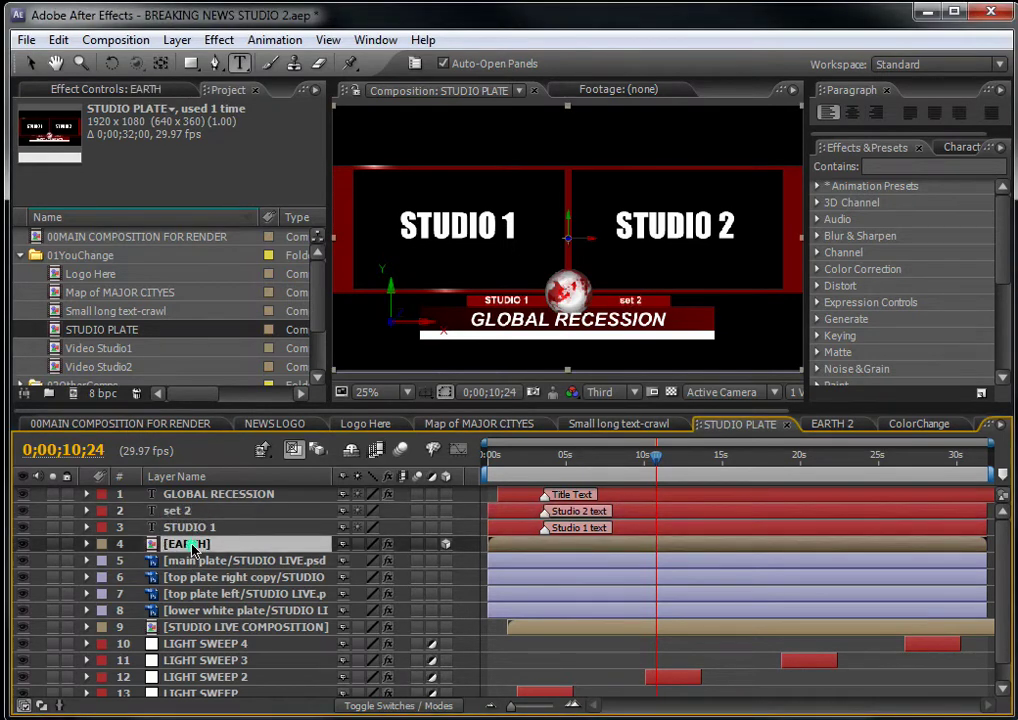
Open the Video Studio1 composition, hide its STUDIO1.jpg placeholder layer and scrub to about 0;00;05;25.
left_click(111, 350)
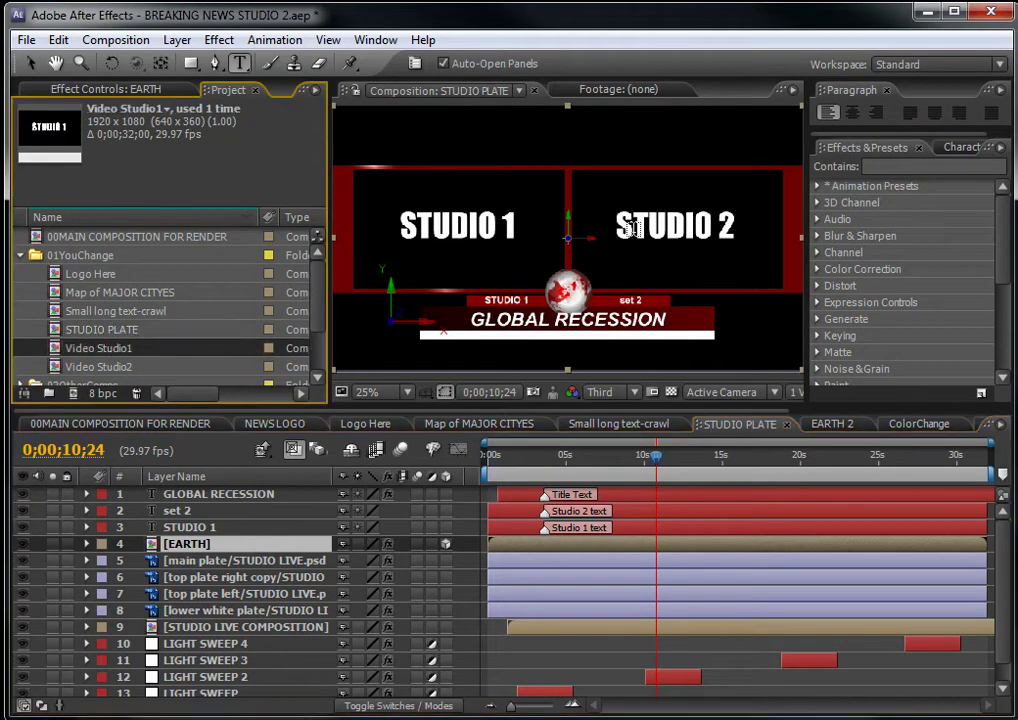
double_click(127, 350)
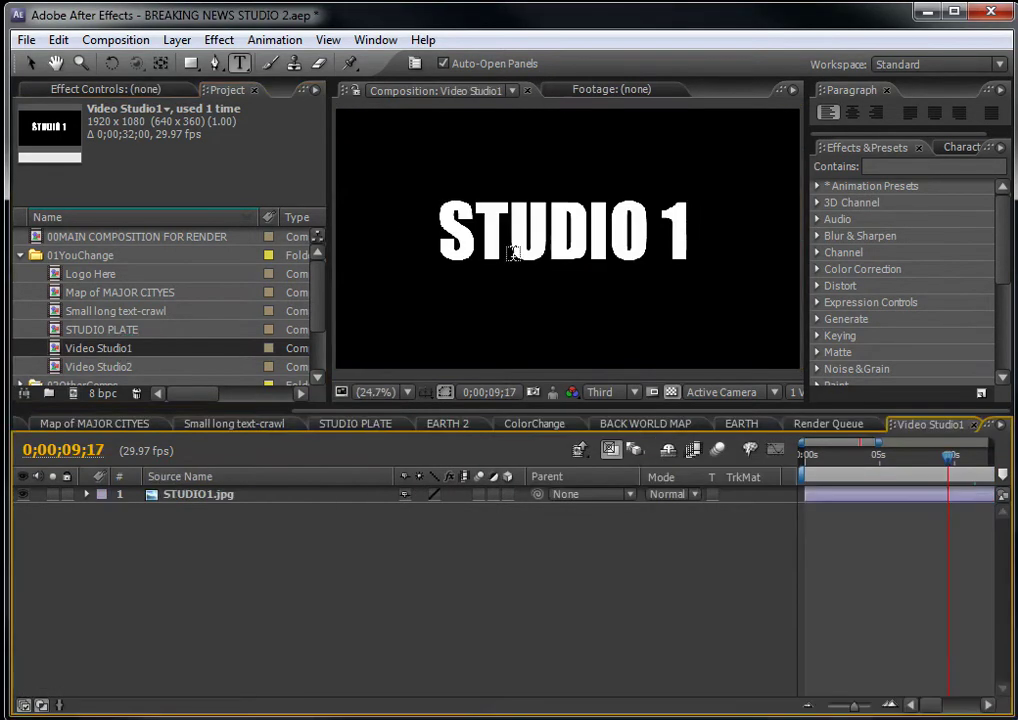
left_click(24, 497)
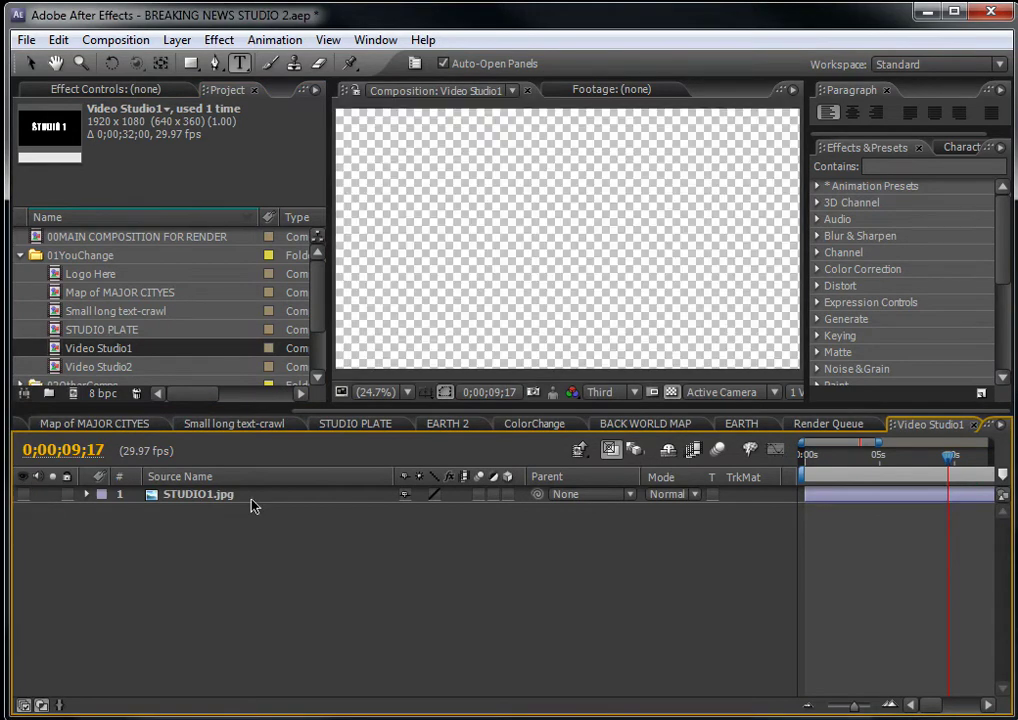
left_click(222, 495)
key("comma")
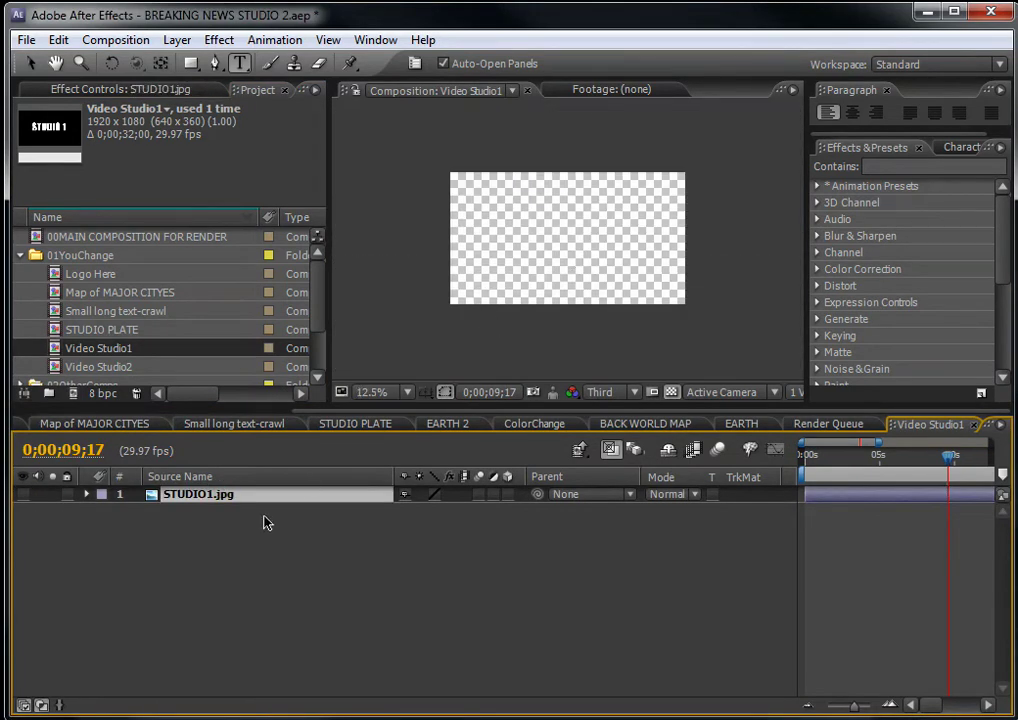
left_click_drag(820, 462, 892, 464)
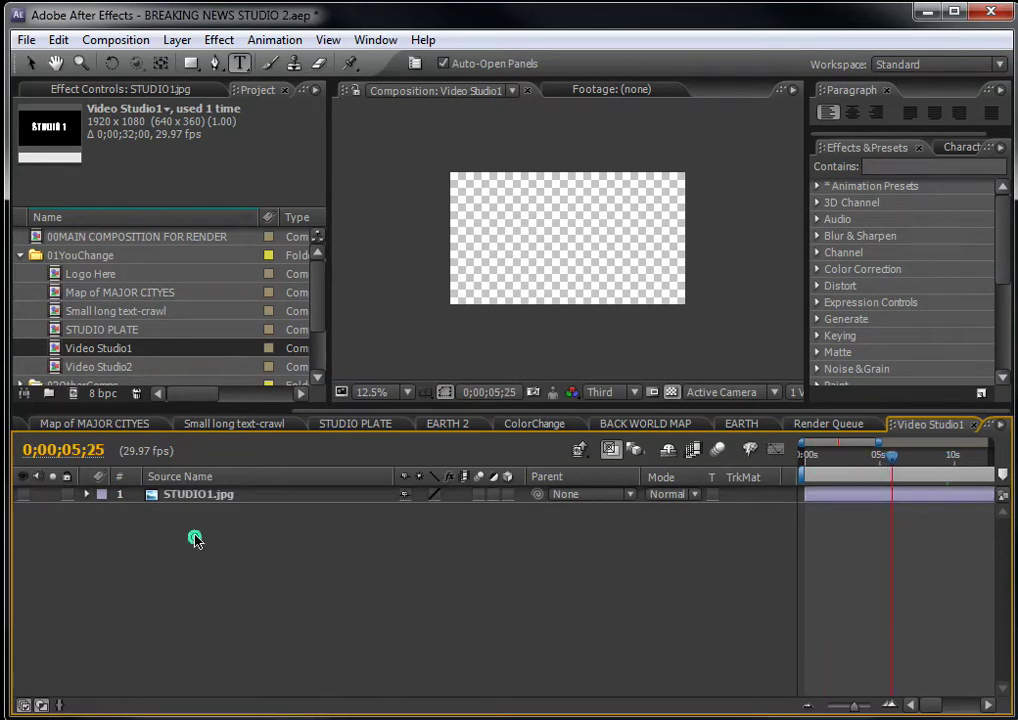
Open the Video Studio2 composition and toggle the STUDIO2.jpg placeholder off and back on, scrubbing to about 0;00;01;23.
left_click(91, 368)
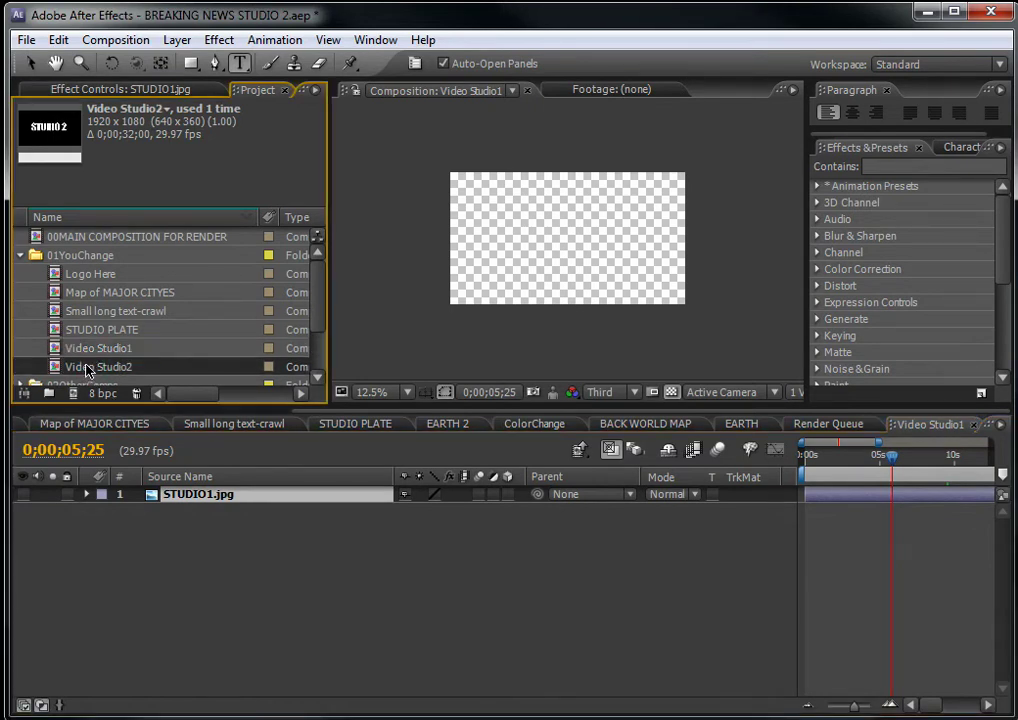
double_click(98, 369)
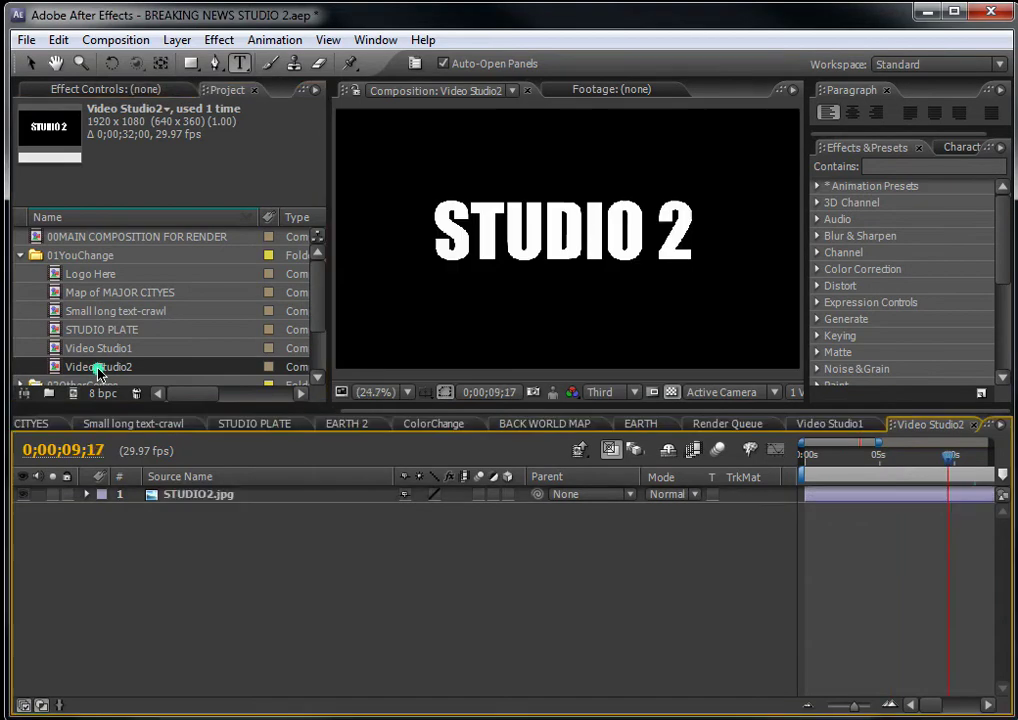
left_click(23, 495)
left_click(851, 452)
left_click_drag(851, 452, 830, 454)
left_click(24, 495)
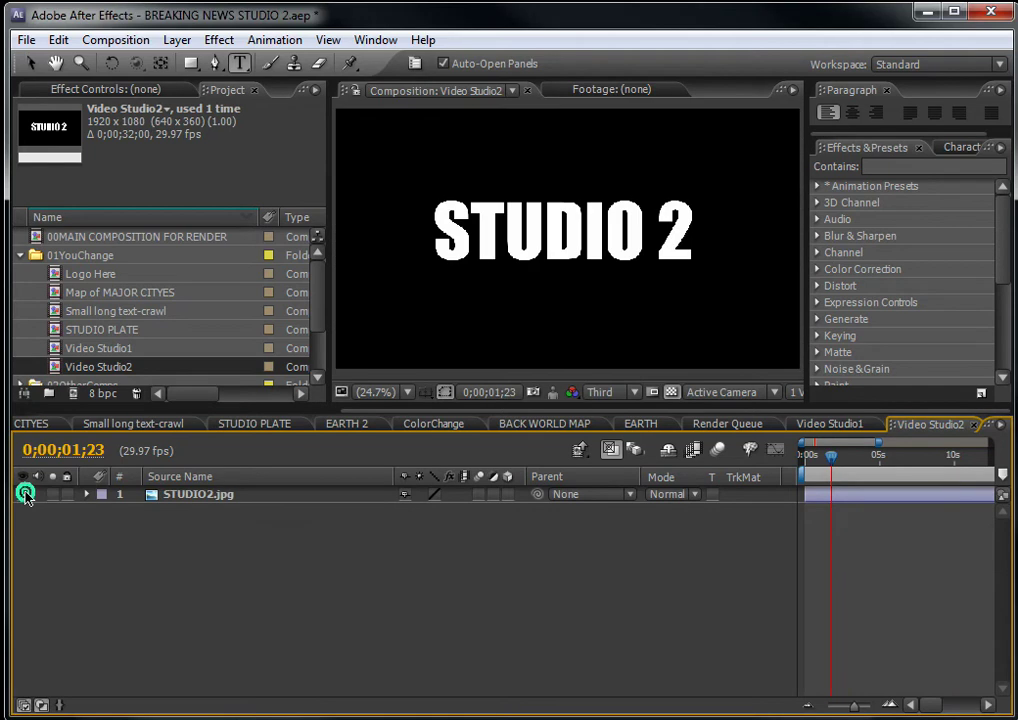
Open the ColorChange composition from the project and scrub to about 0:00:09:02.
left_click_drag(317, 302, 317, 333)
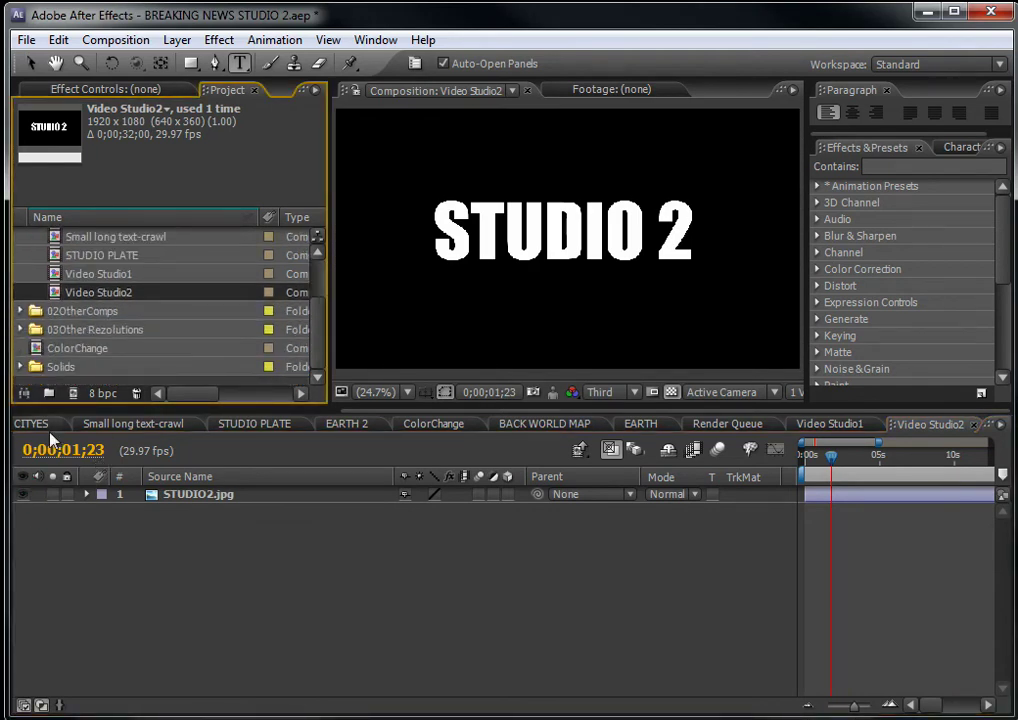
key("shift+comma")
left_click(82, 348)
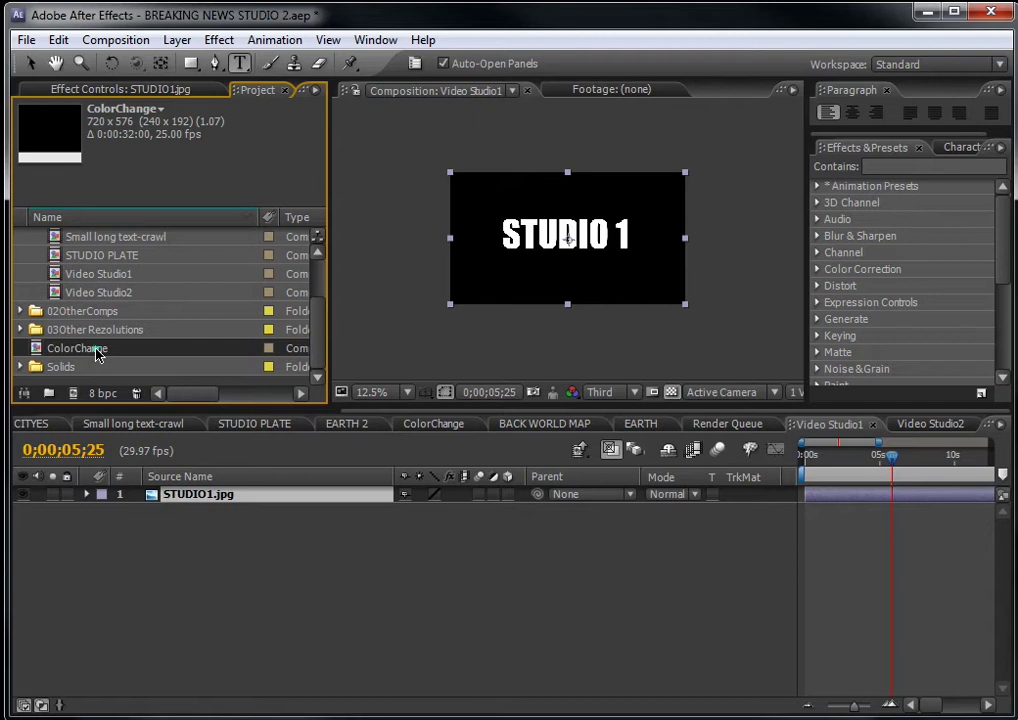
double_click(93, 349)
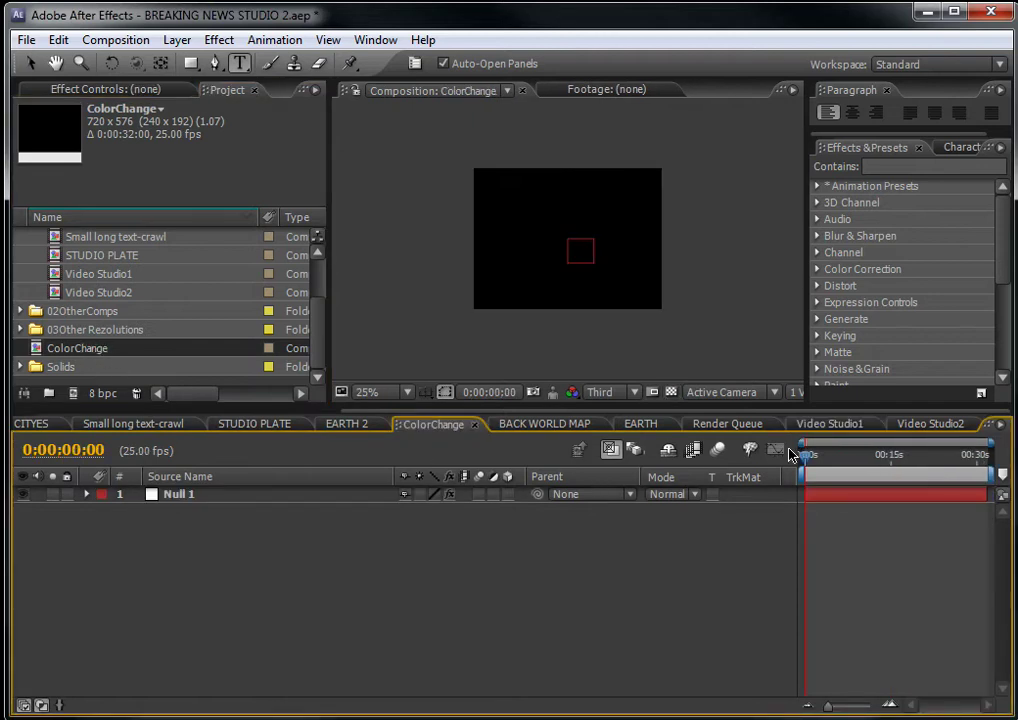
left_click_drag(824, 458, 857, 457)
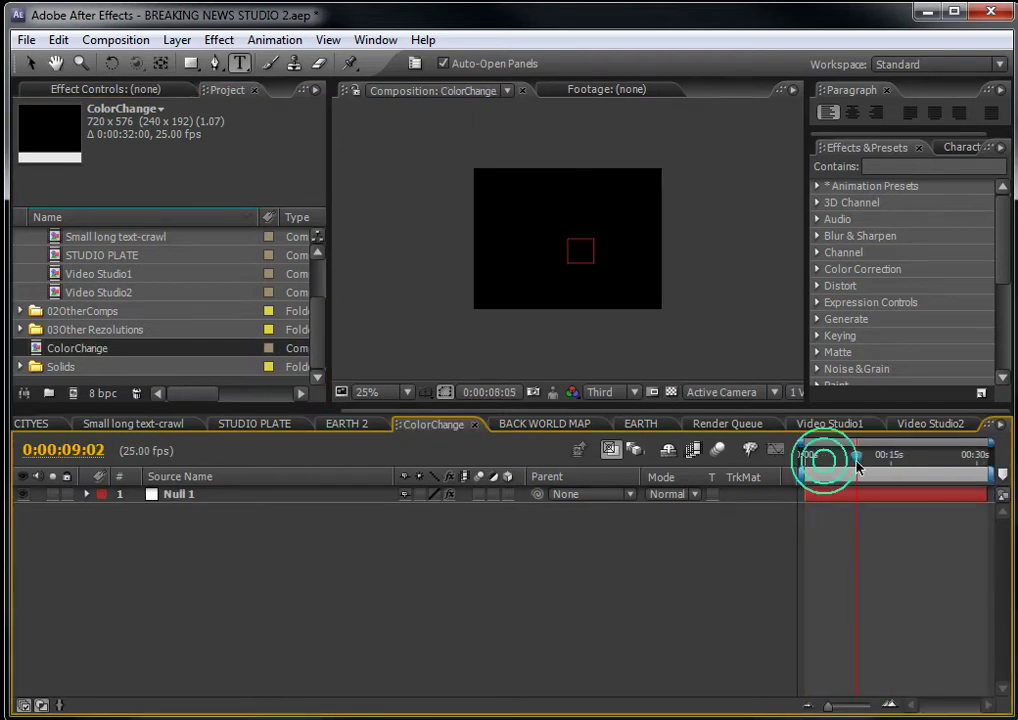
Display the effect controls of the Null 1 layer and look over its Fill and Fill 2 effects.
left_click(221, 496)
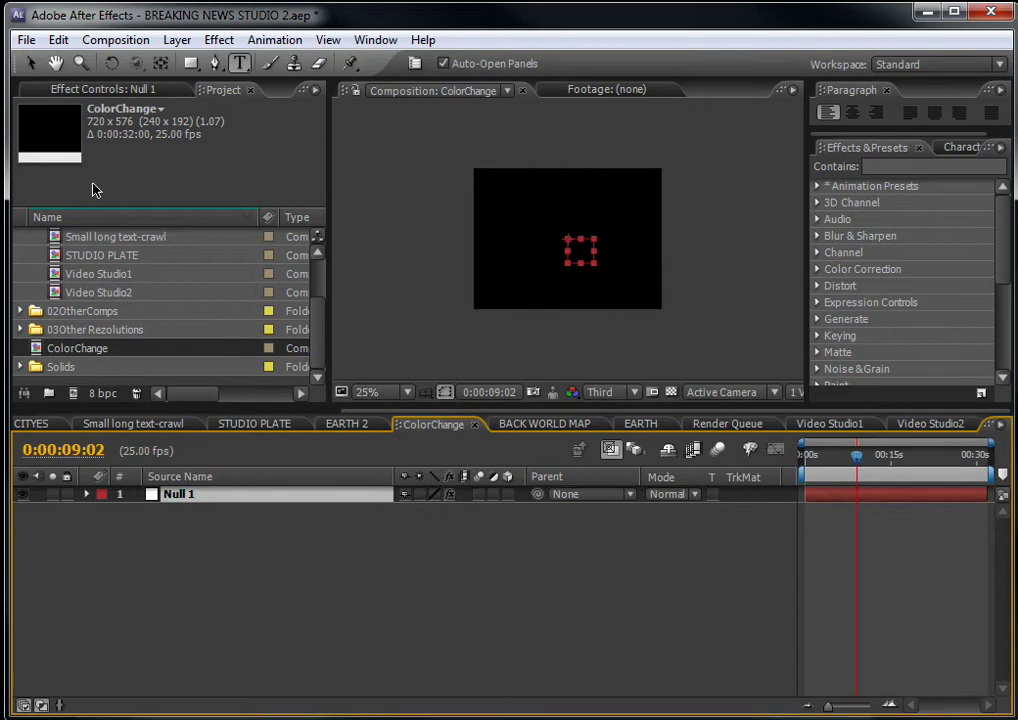
left_click(90, 91)
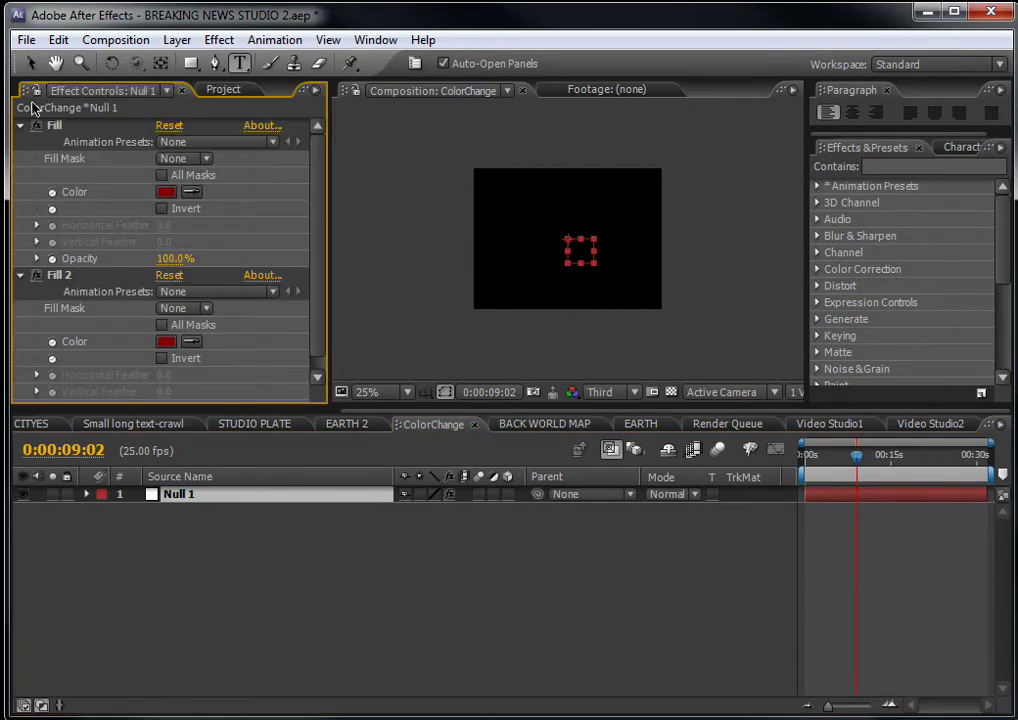
scroll(318, 170, "down", 1)
scroll(322, 172, "up", 1)
Lock the effect controls on Null 1, return to the main composition at 0;00;03;08 and deselect its layers.
left_click(234, 89)
left_click(108, 92)
left_click_drag(110, 100, 70, 416)
left_click(88, 428)
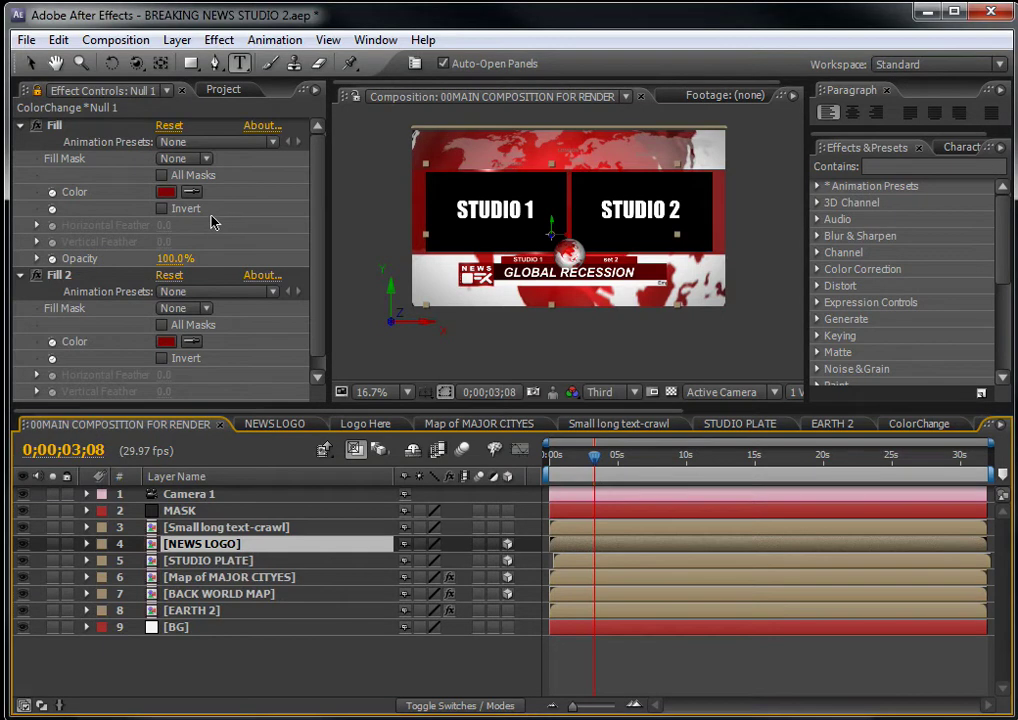
left_click(270, 678)
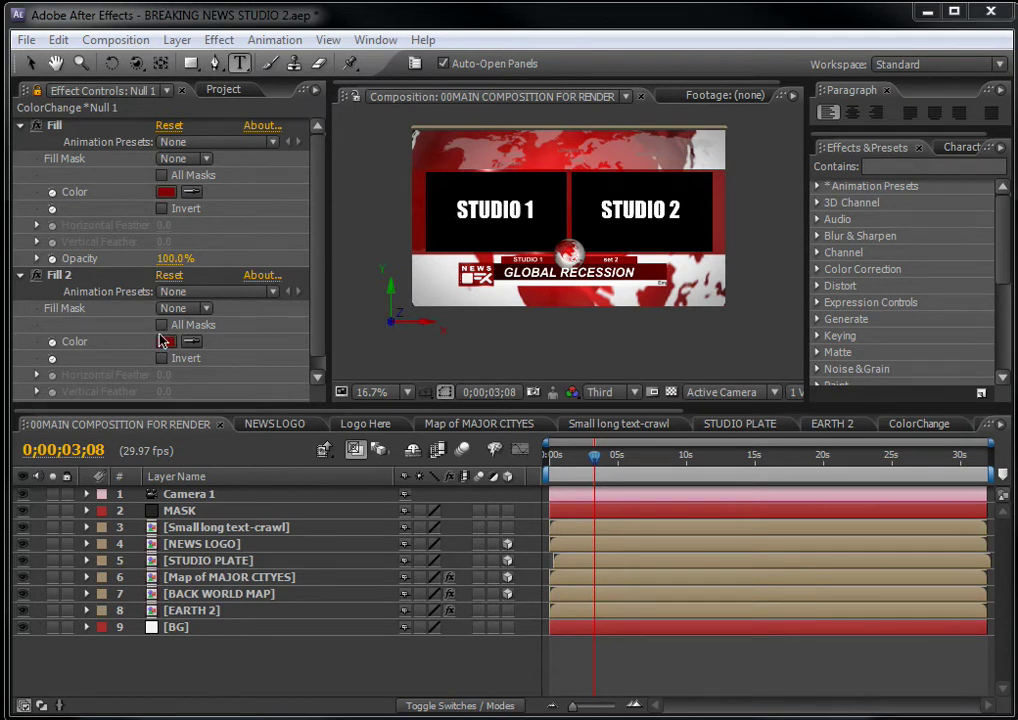
Set the color of Null 1's first Fill effect to green 1EB473.
left_click(166, 193)
left_click_drag(465, 221, 390, 353)
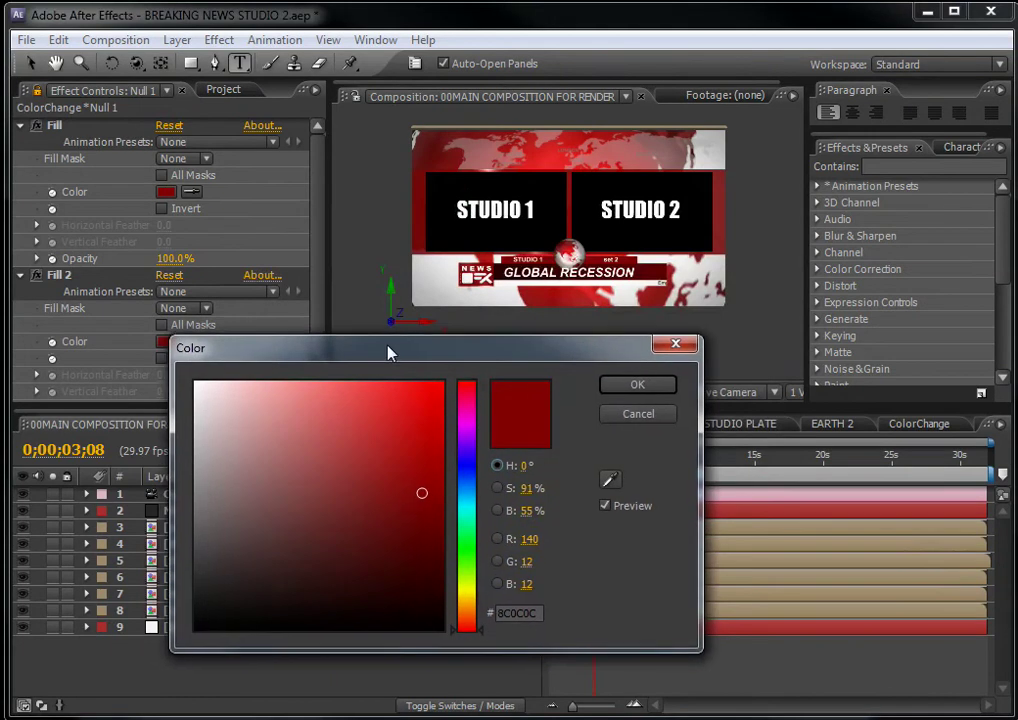
left_click(466, 528)
mouse_move(423, 493)
left_mouse_down()
mouse_move(404, 427)
mouse_move(401, 455)
left_mouse_up()
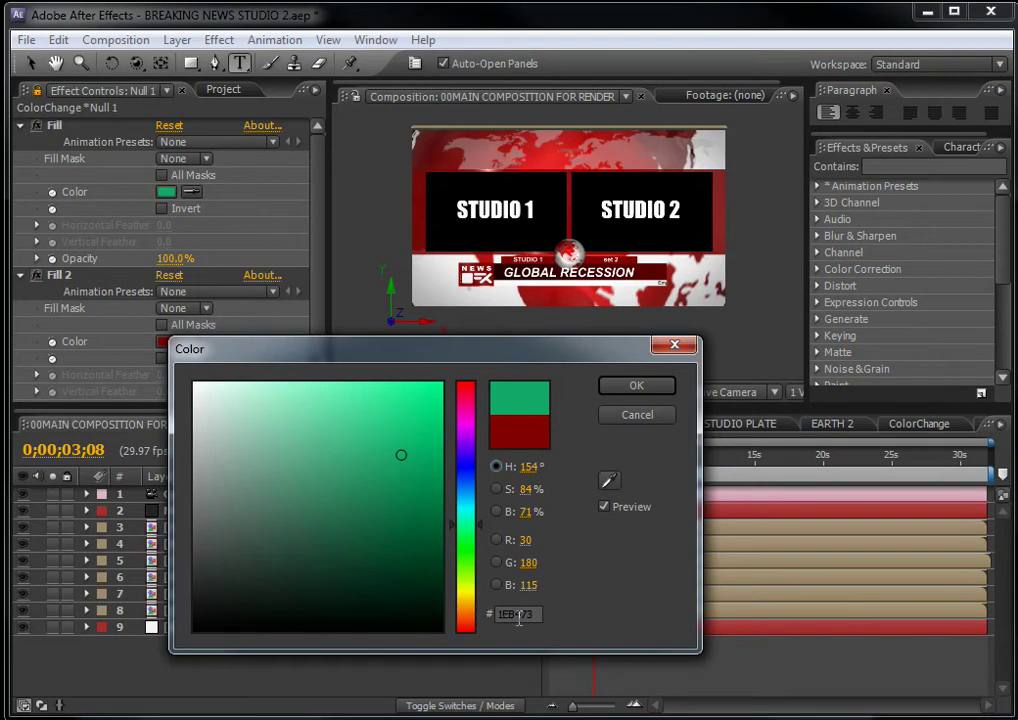
left_click(634, 390)
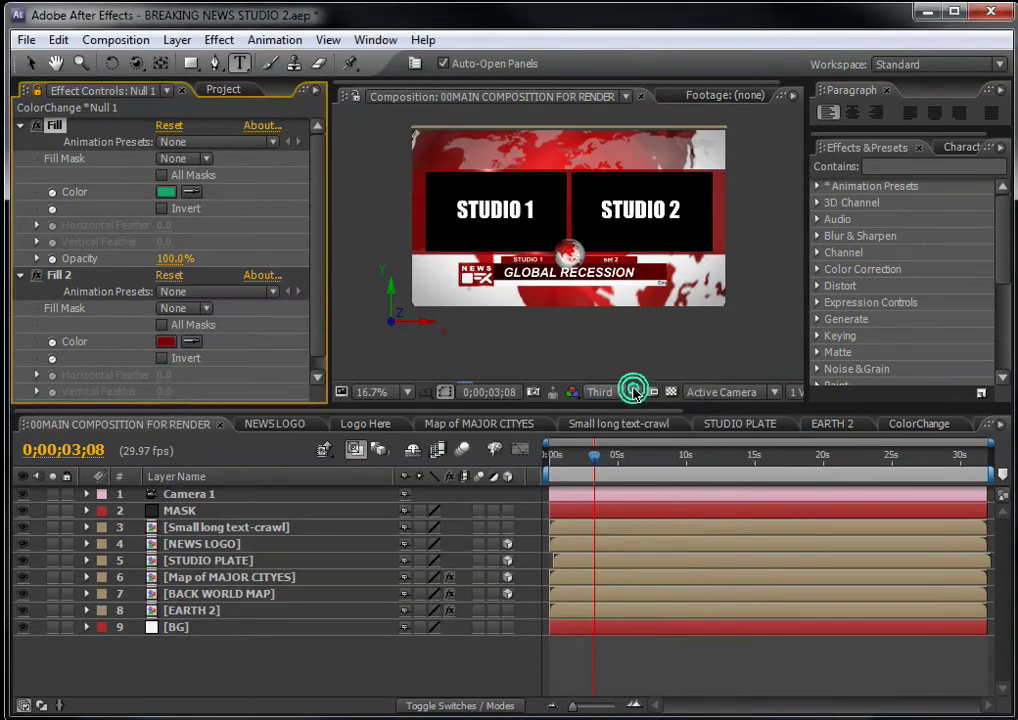
Move the main composition to 0;00;14;02 and sample Fill 2's dark red as the color of Null 1's first Fill.
left_click_drag(596, 455, 743, 458)
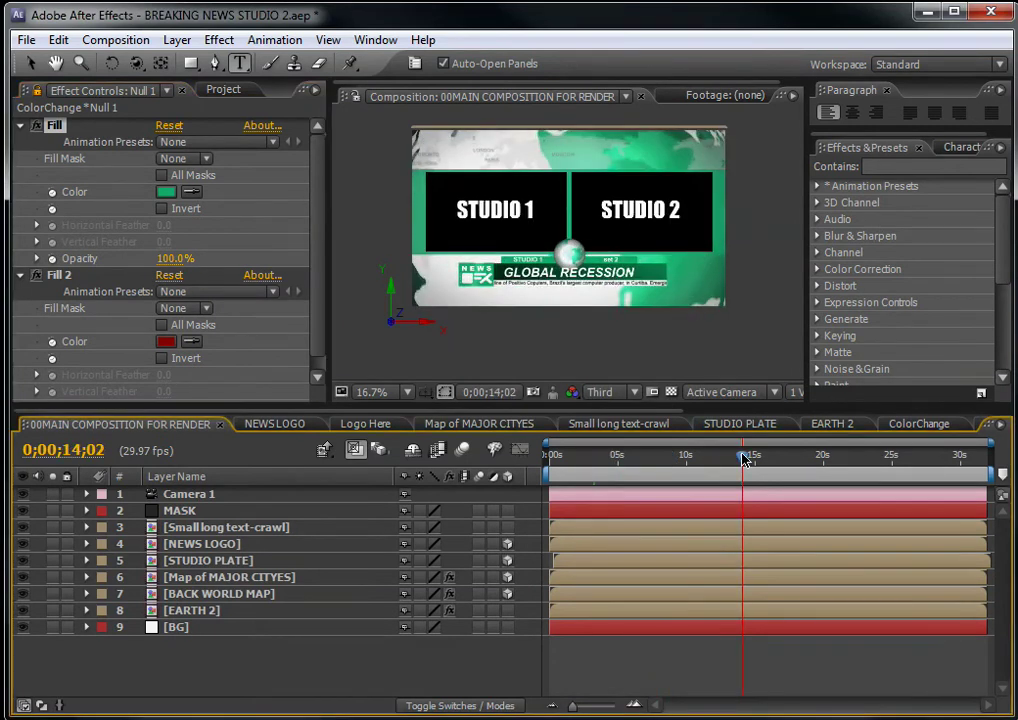
left_click(193, 197)
left_click(167, 340)
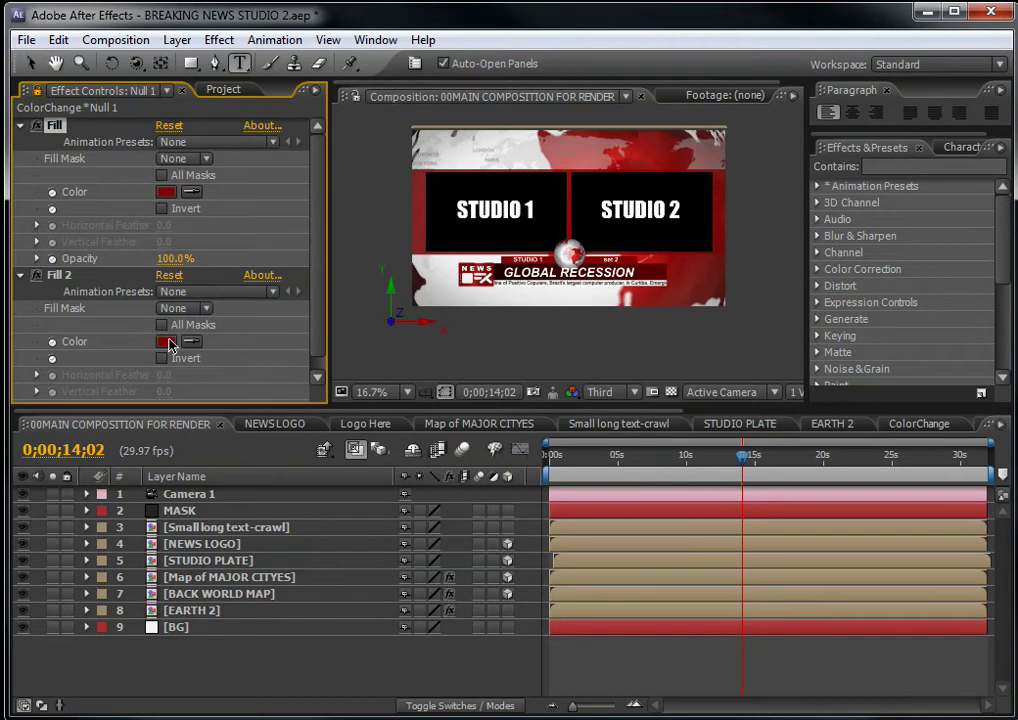
Set the color of Null 1's first Fill effect to blue 1132B0 and copy its hex code.
left_click(167, 194)
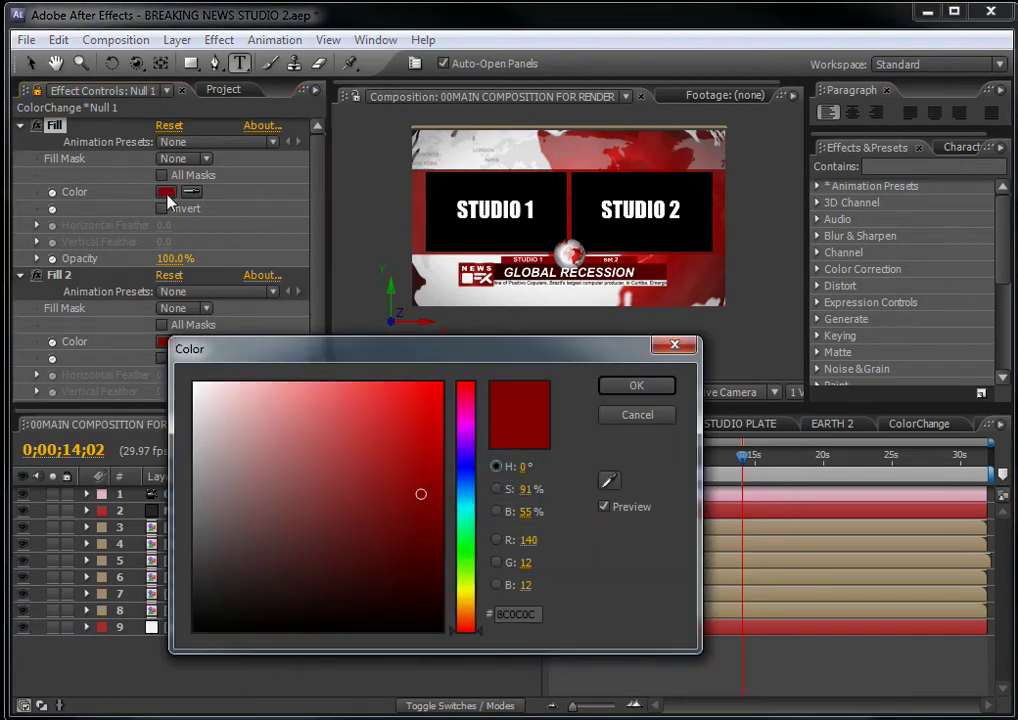
left_click(466, 474)
left_click_drag(429, 448, 418, 459)
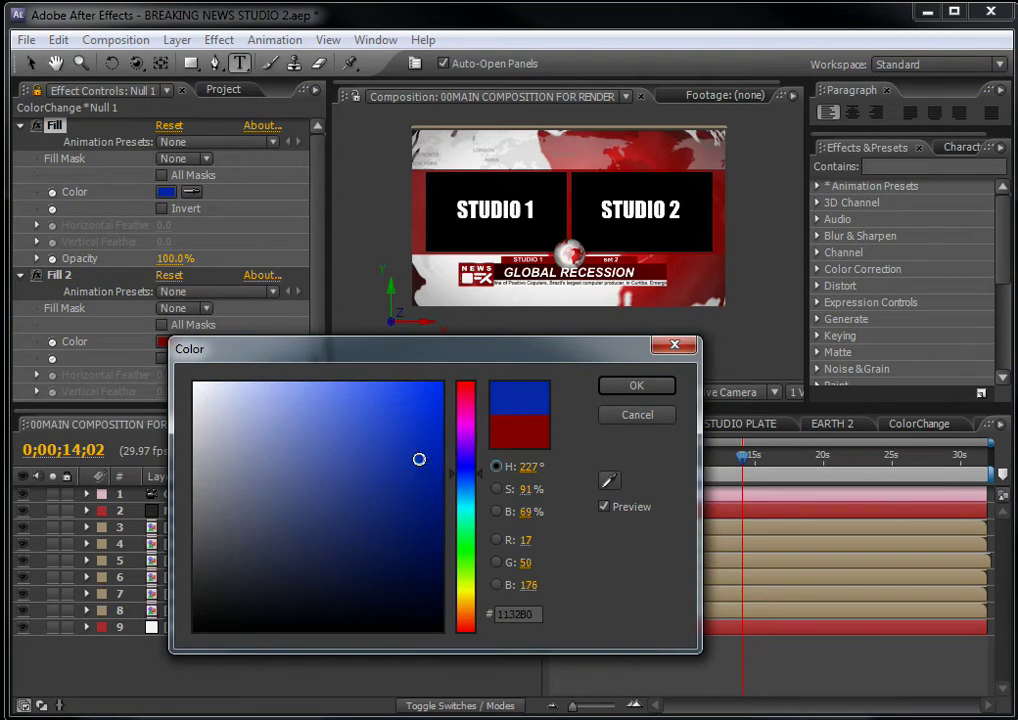
left_click_drag(529, 614, 516, 618)
double_click(516, 617)
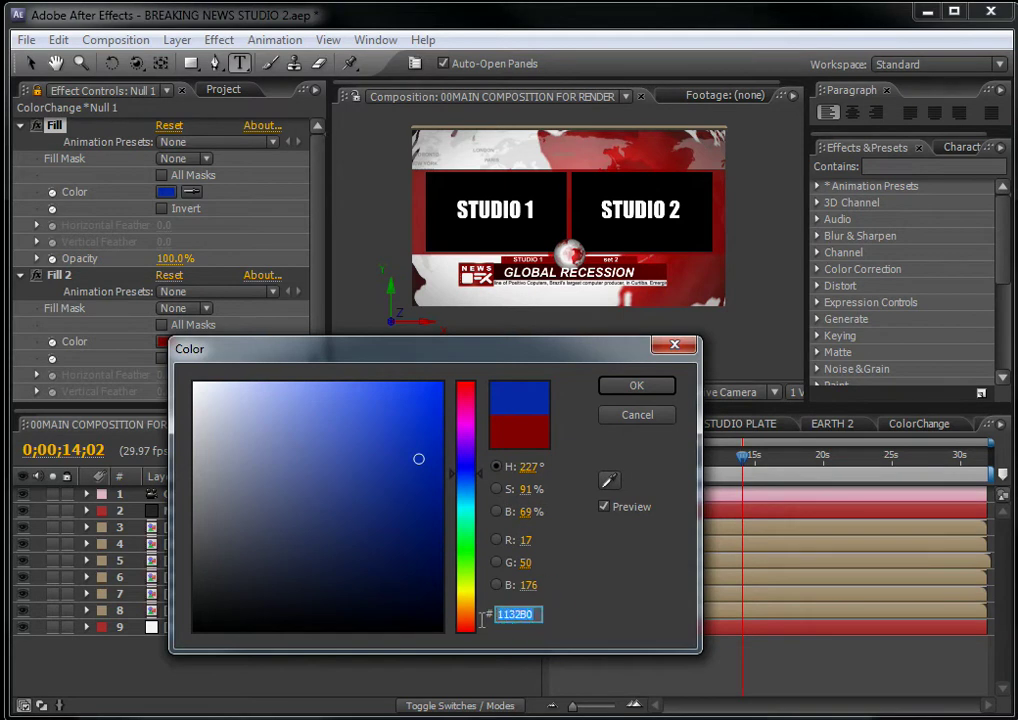
right_click(513, 614)
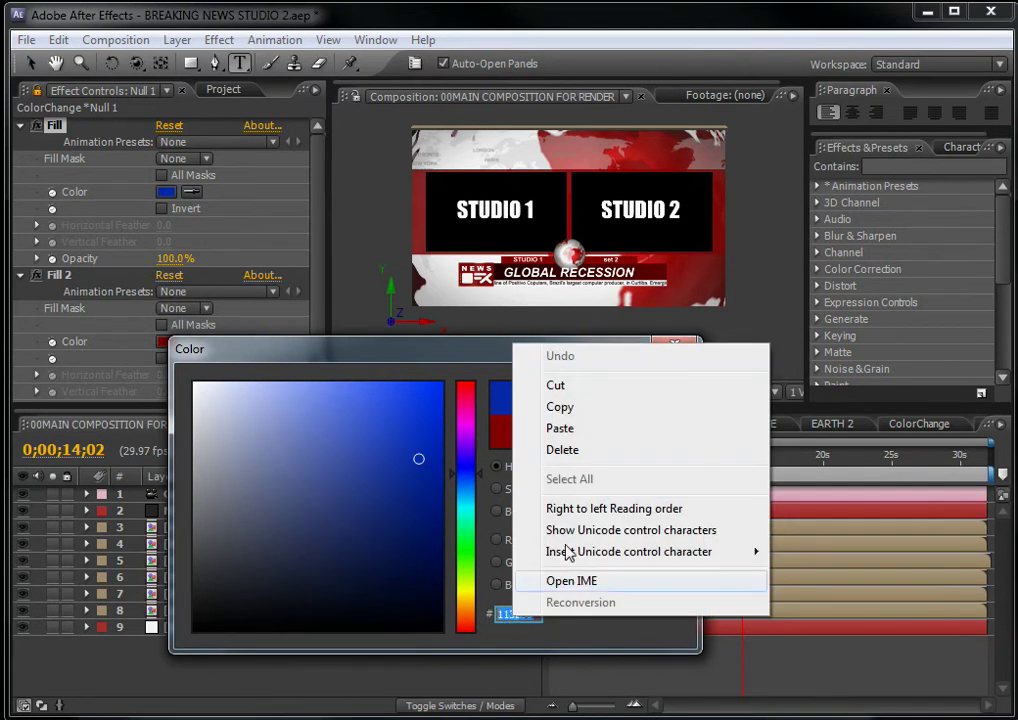
left_click(560, 407)
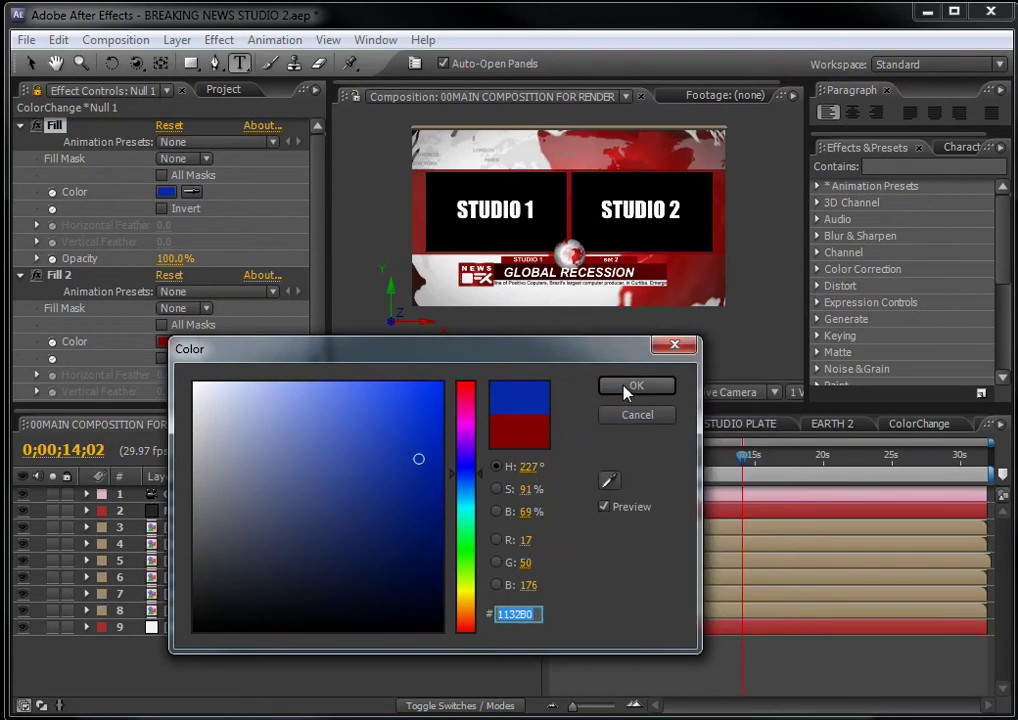
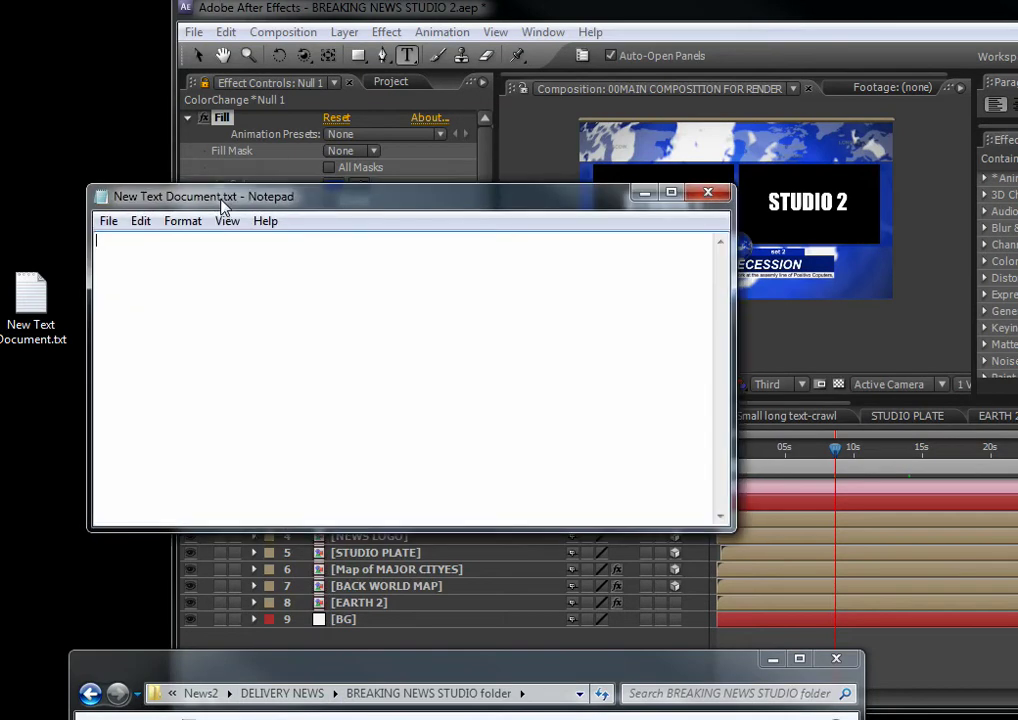
Paste the color code 1132B0 into New Text Document.txt in Notepad and save the file.
left_click(256, 373)
left_click(108, 221)
left_click(112, 286)
Shrink the Notepad window, park it aside on the desktop and bring After Effects back to the front.
left_click_drag(731, 535, 270, 366)
left_click_drag(152, 200, 47, 153)
left_click(492, 8)
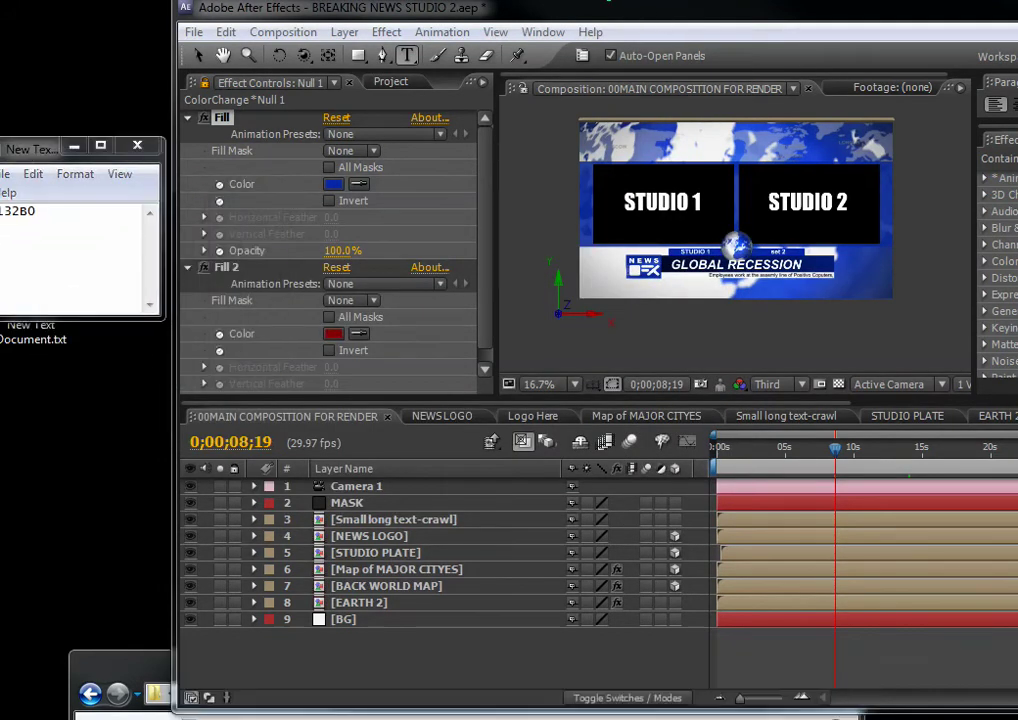
double_click(600, 9)
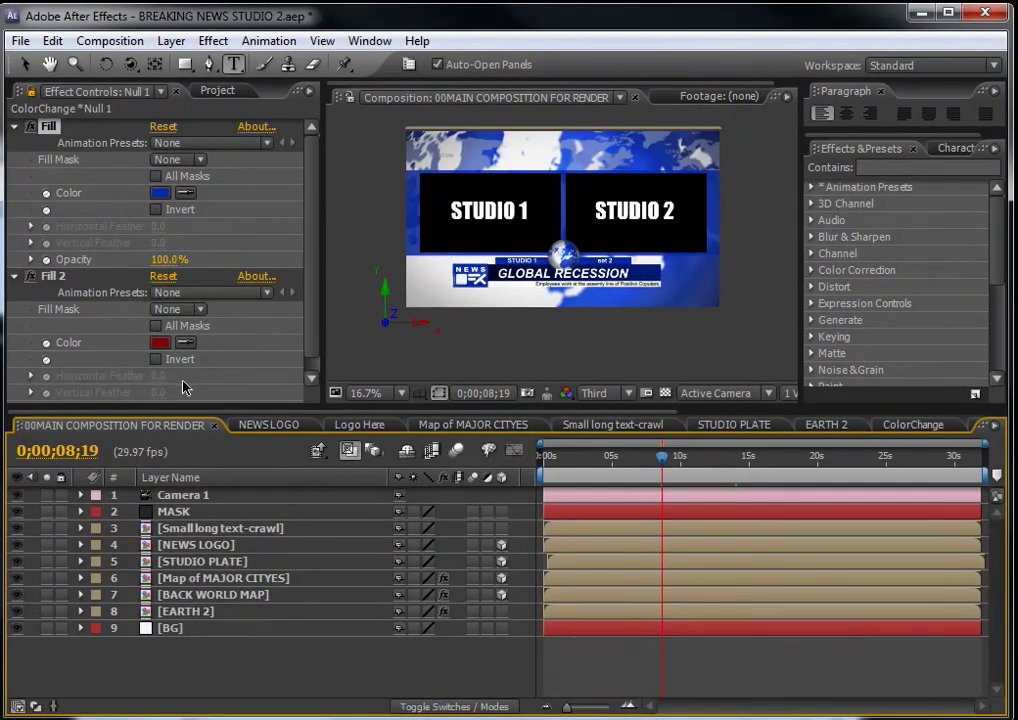
Open 00MAIN COMPOSITION FOR RENDER from the project and move the current time to 0;00;20;09.
left_click(222, 91)
left_click_drag(315, 343, 318, 268)
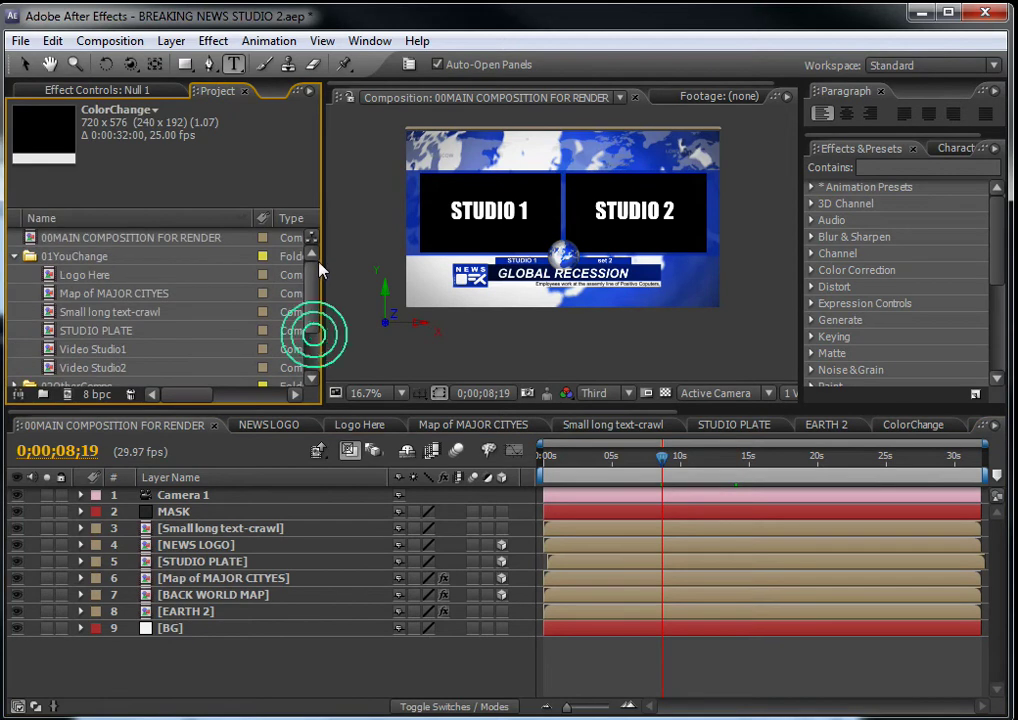
left_click(97, 239)
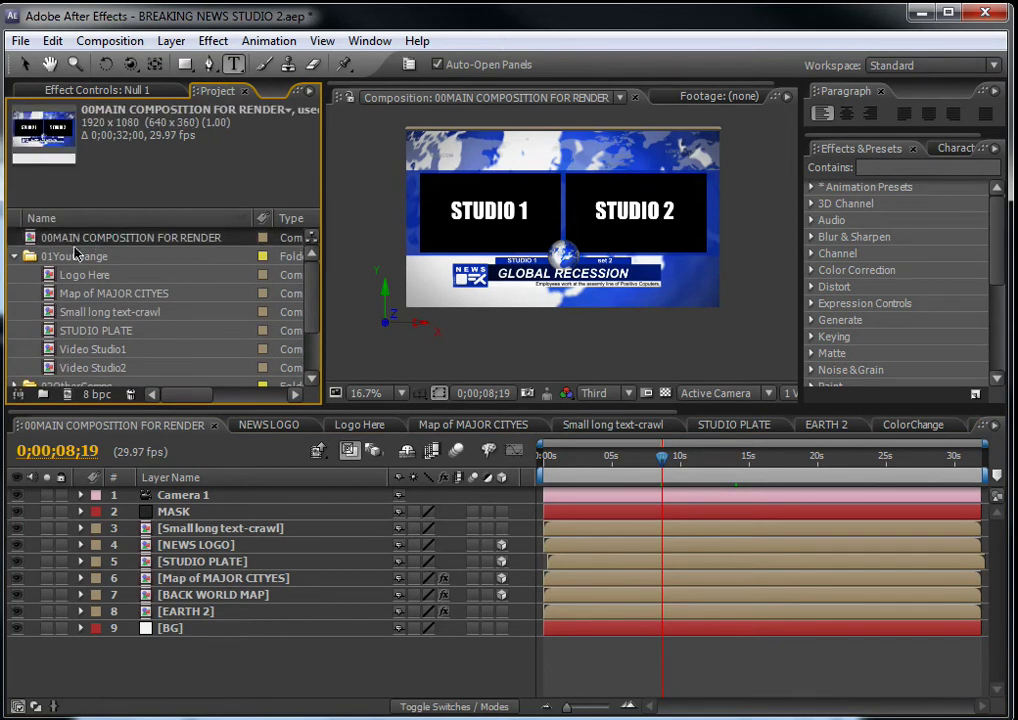
double_click(68, 238)
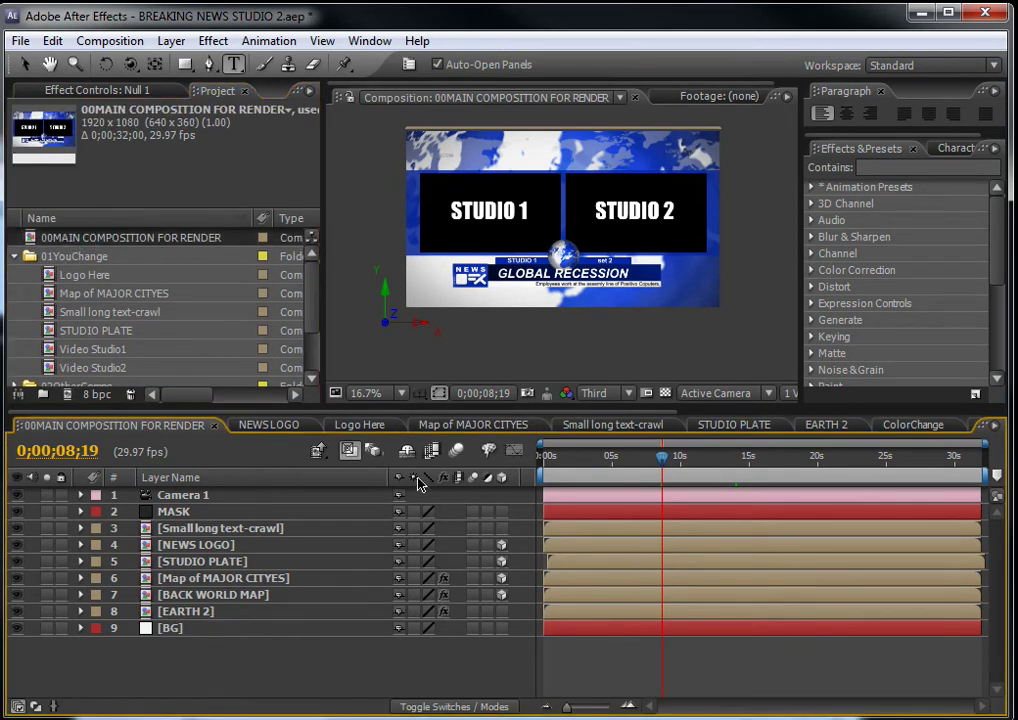
left_click_drag(656, 468, 819, 463)
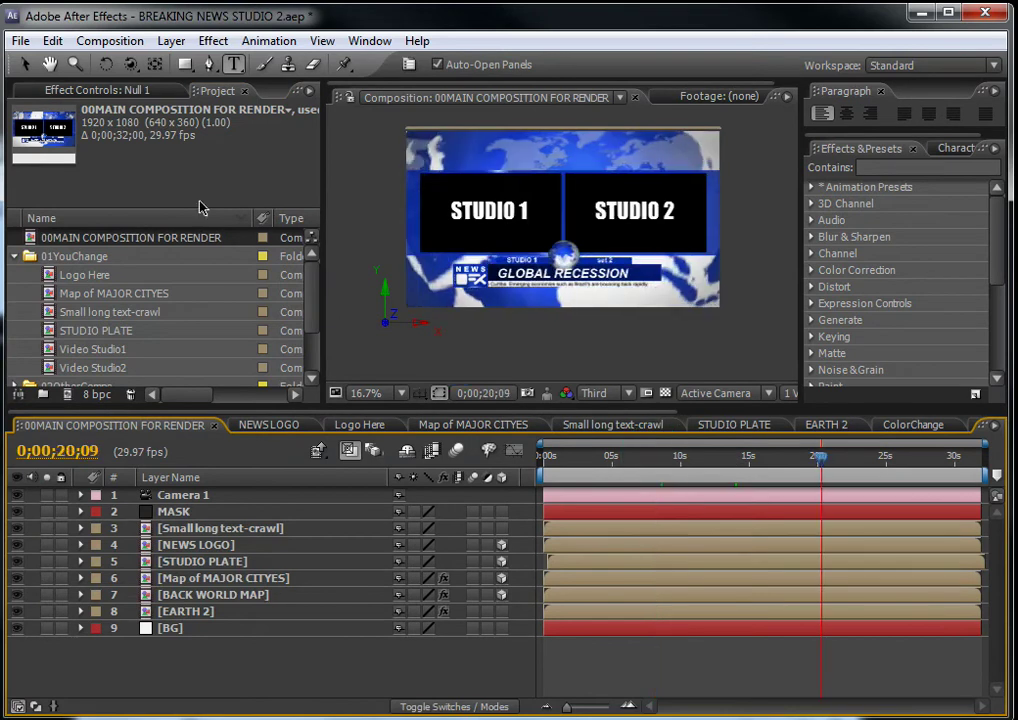
Queue the main composition for rendering with Make Movie and enlarge the render queue area.
left_click(108, 41)
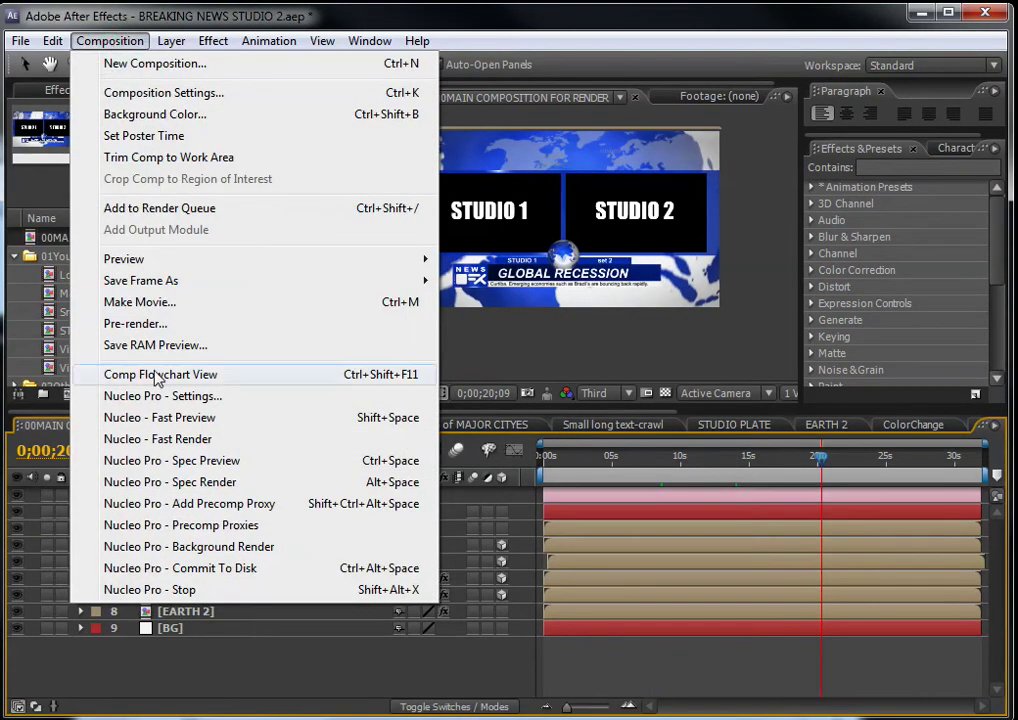
left_click(155, 302)
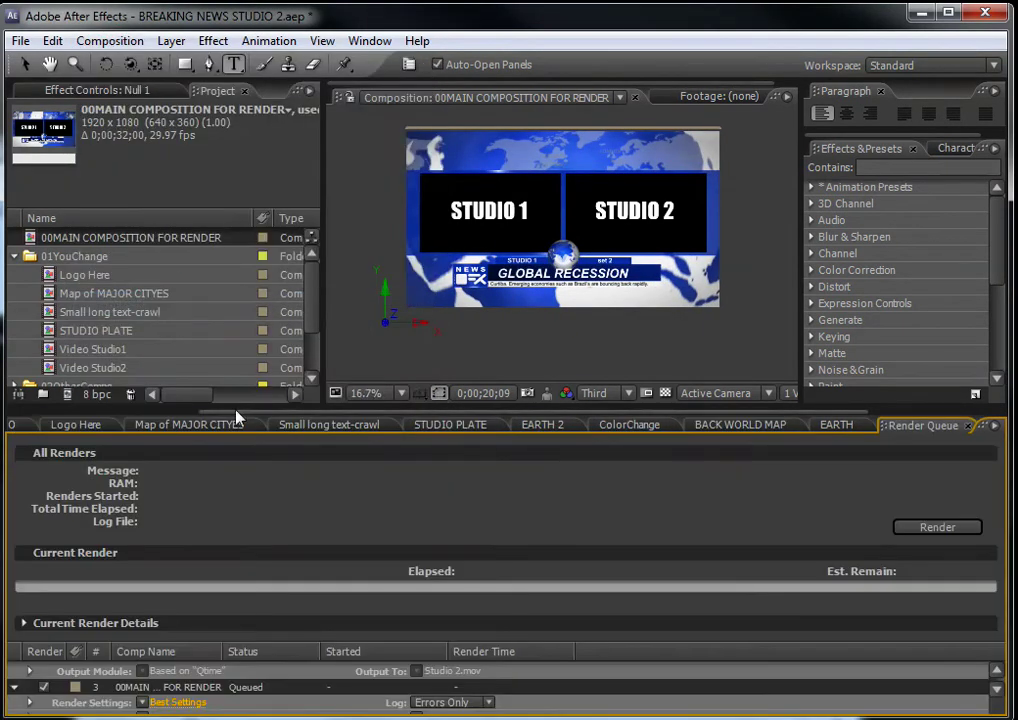
left_click_drag(236, 407, 258, 234)
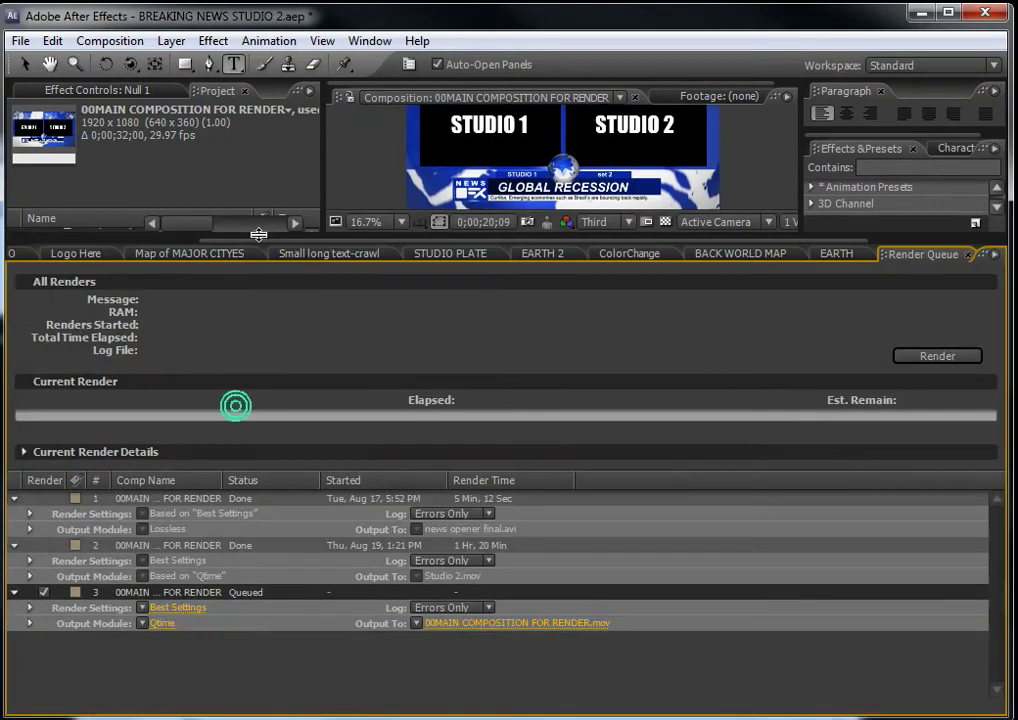
Review the queued item's output module format and its video compression type and quality, keeping QuickTime Movie with Photo - JPEG.
left_click(161, 624)
left_click(424, 116)
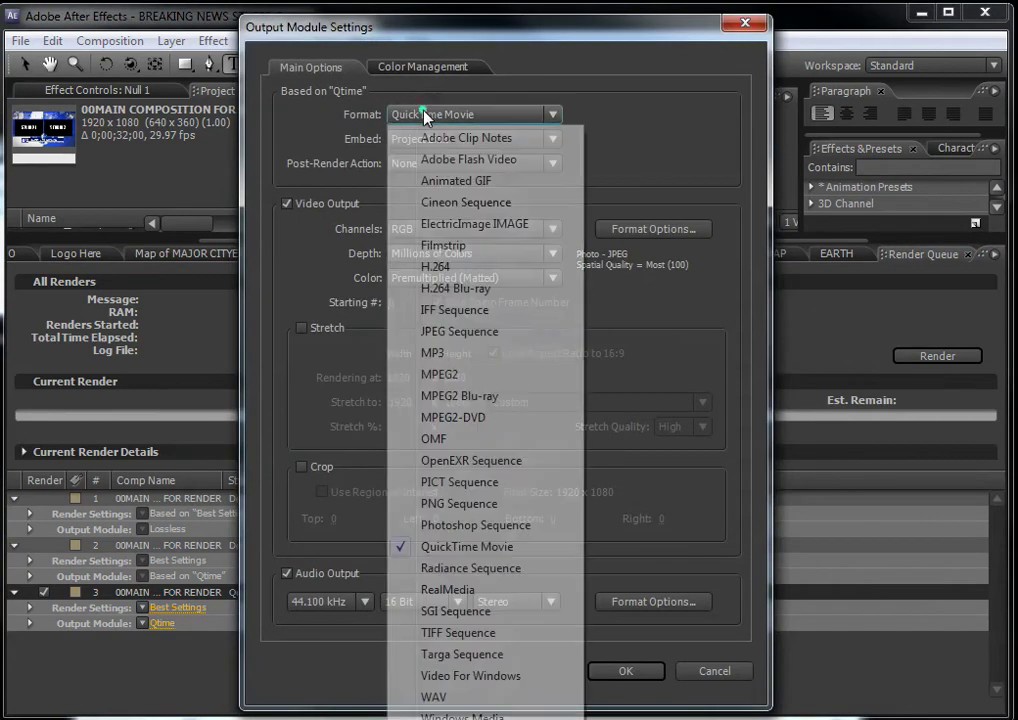
left_click(424, 116)
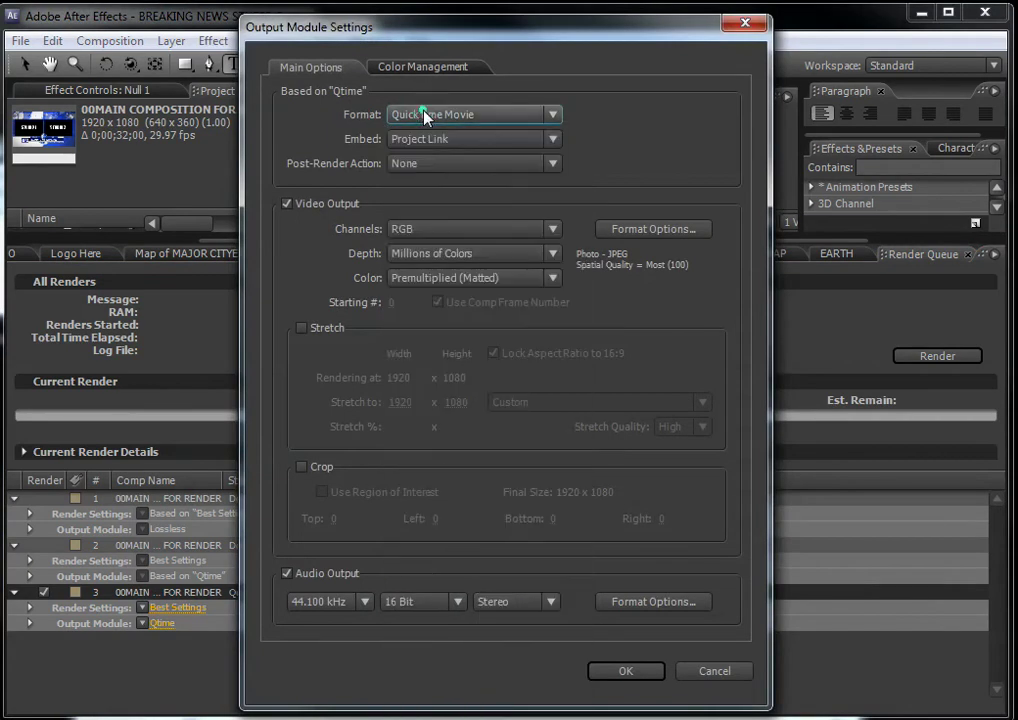
left_click(653, 229)
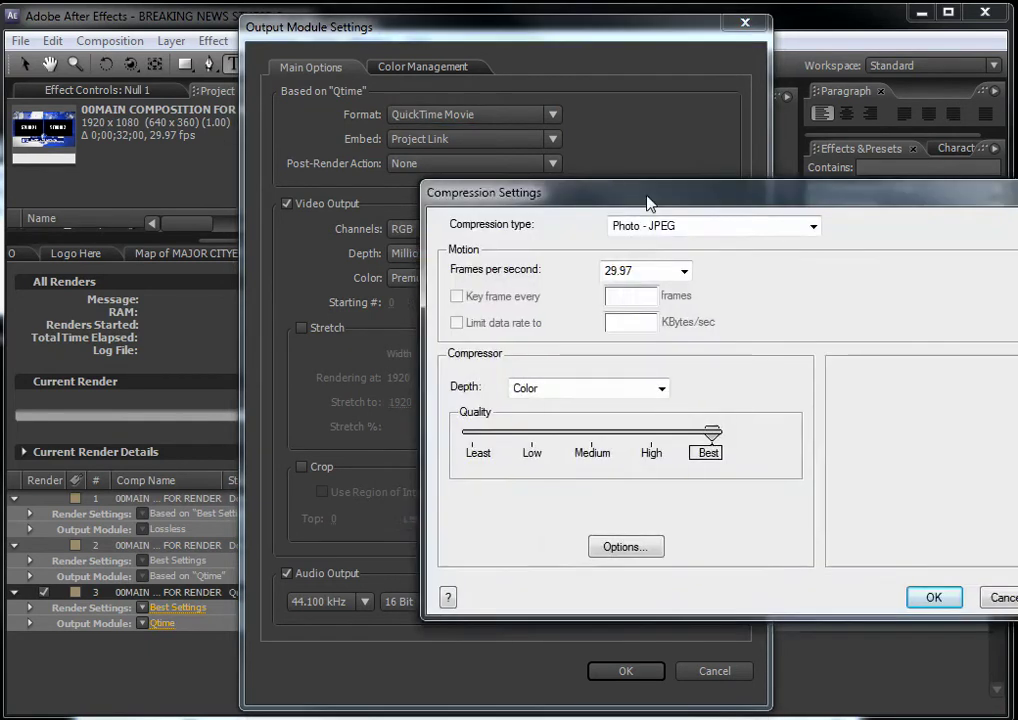
left_click_drag(652, 205, 470, 182)
left_click(514, 210)
left_click(514, 212)
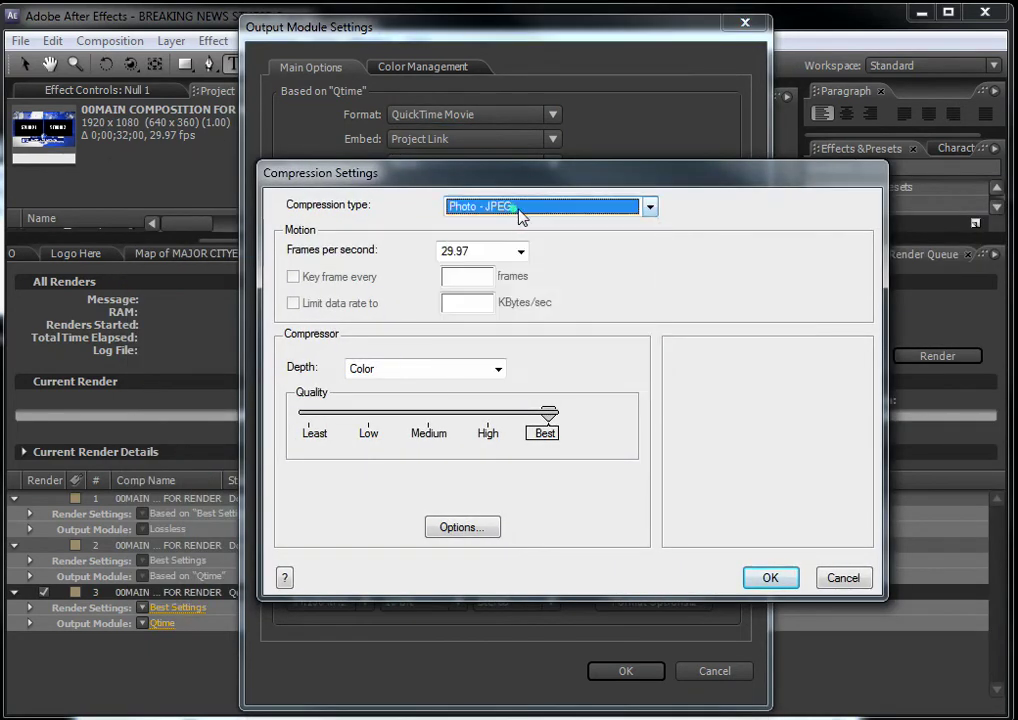
left_click(768, 577)
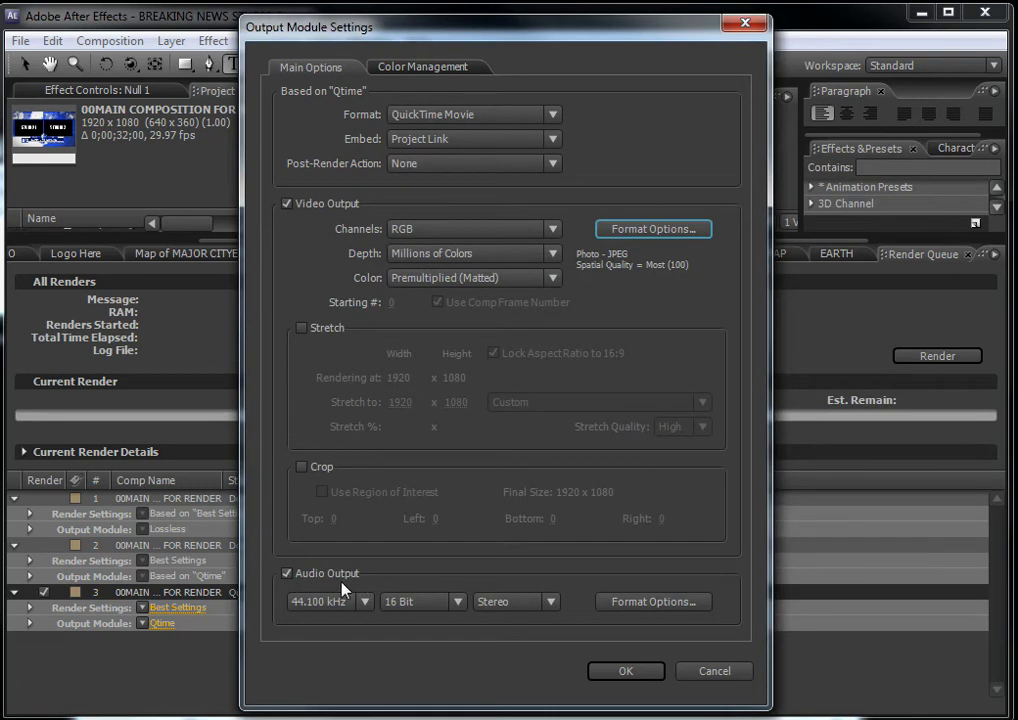
Turn off Audio Output in the queued item's output module settings and confirm them.
left_click(287, 574)
left_click(287, 575)
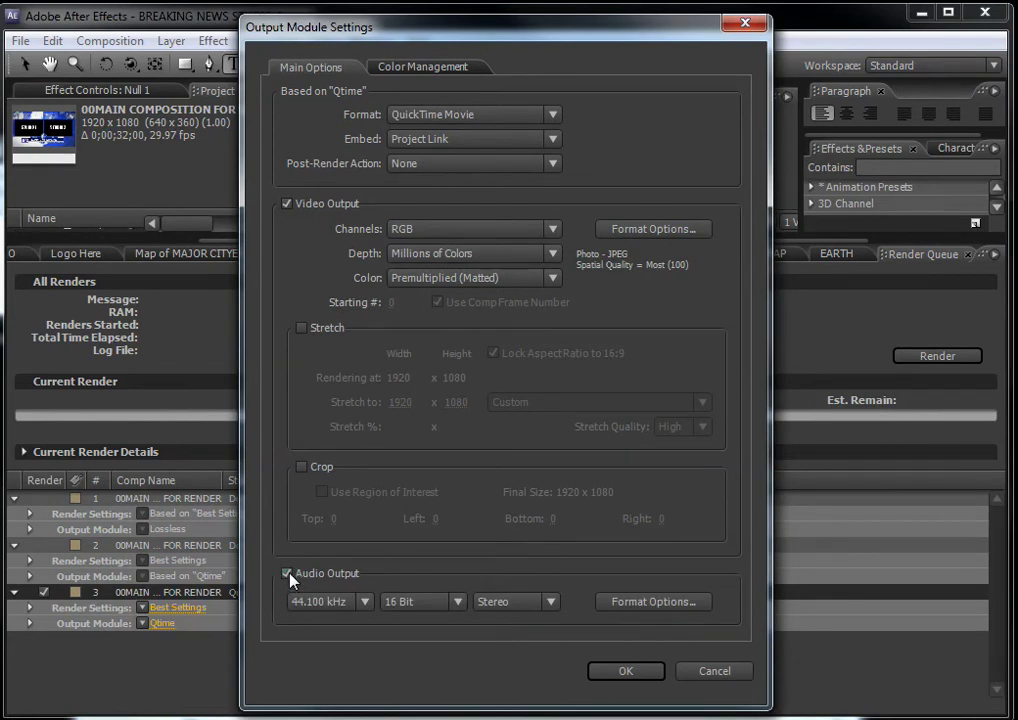
left_click(286, 574)
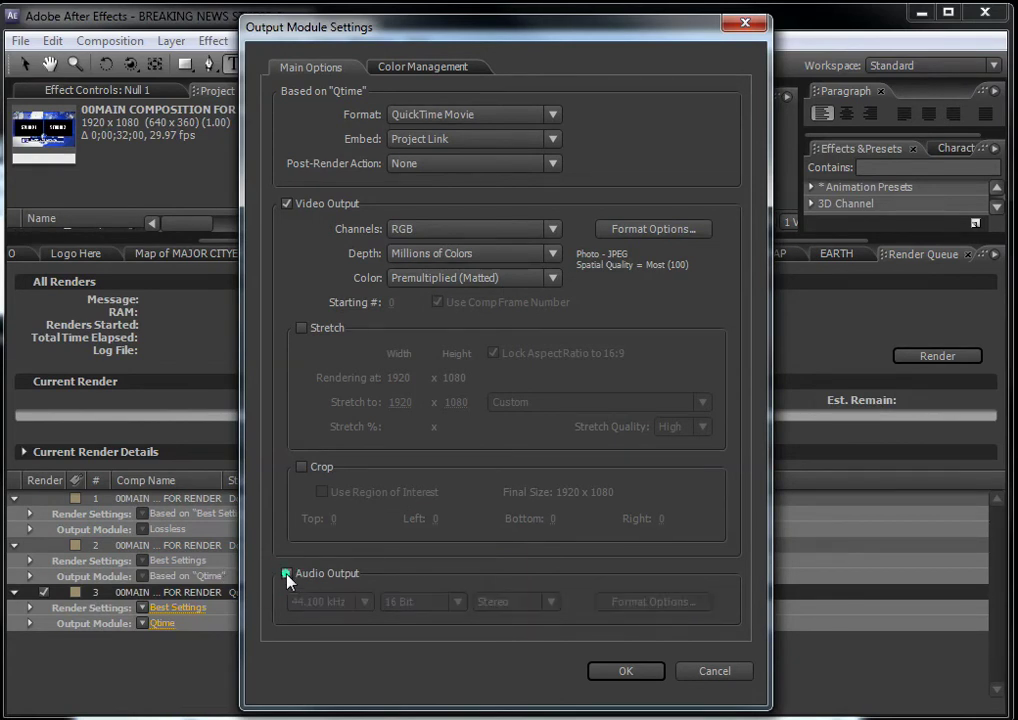
left_click(638, 674)
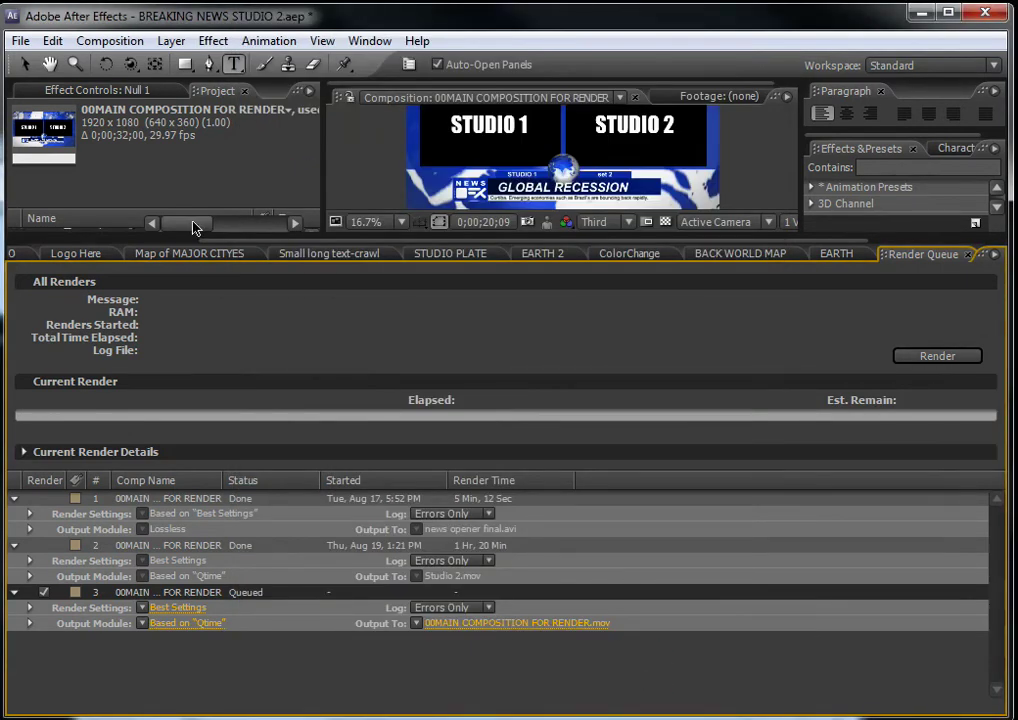
Return to the main composition's timeline and move the After Effects window to uncover the desktop windows behind it.
left_click_drag(211, 246, 75, 258)
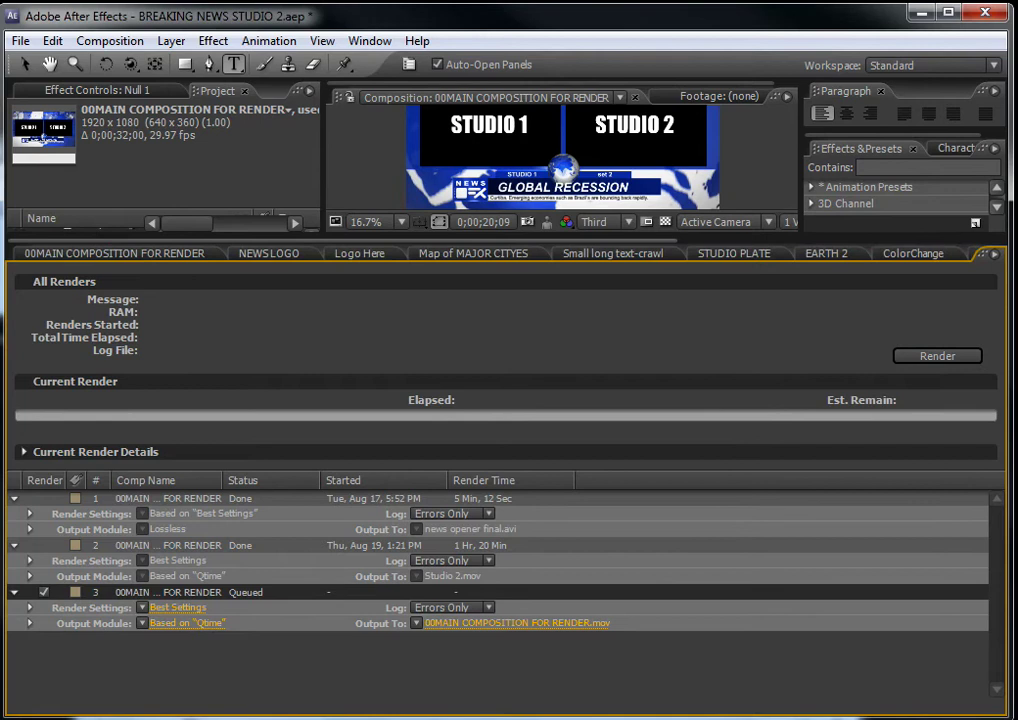
left_click(80, 258)
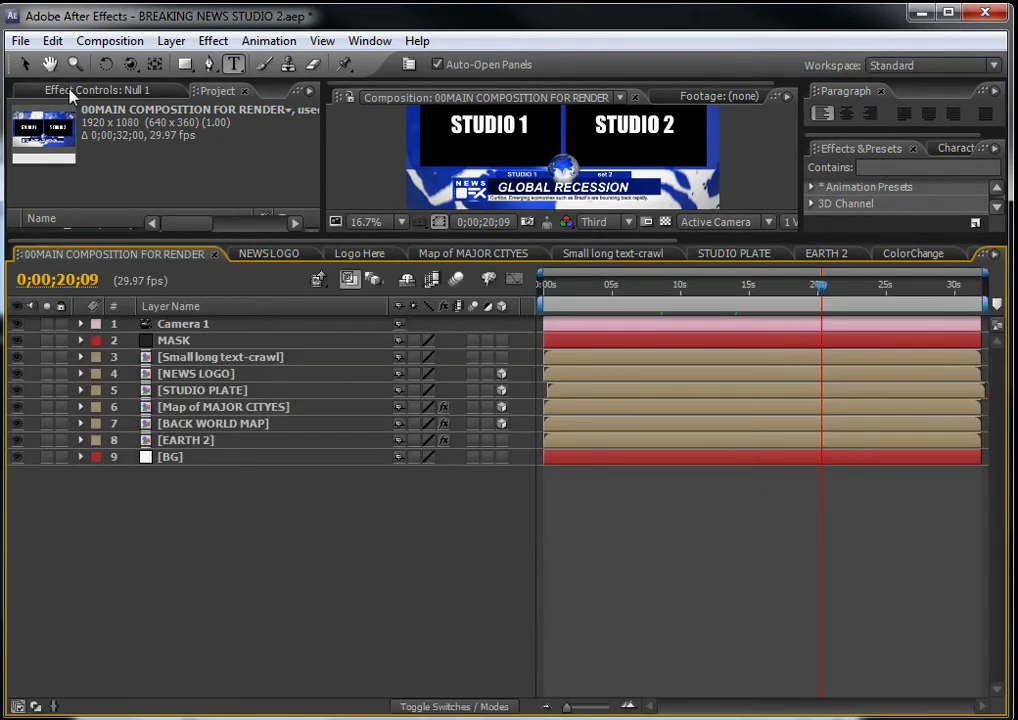
left_click(20, 40)
left_click(32, 12)
left_click_drag(332, 92, 160, 80)
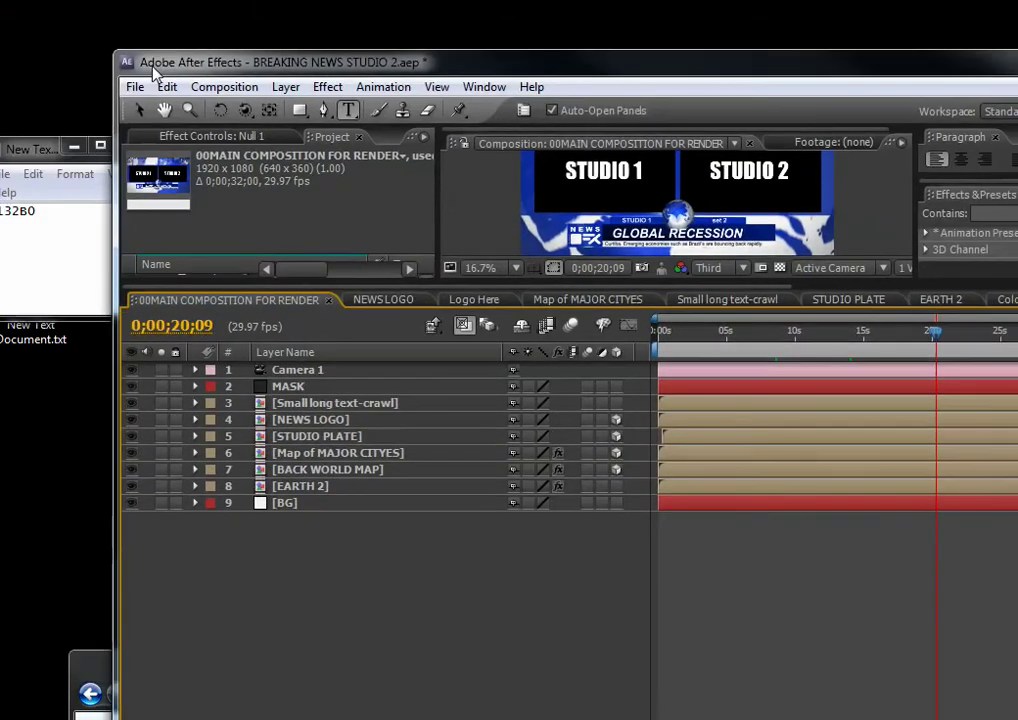
Switch to Windows Explorer, go up to DELIVERY NEWS and open the LOWERTHIRD folder.
left_click(85, 660)
left_click(80, 420)
left_click_drag(461, 675, 518, 211)
left_click(147, 226)
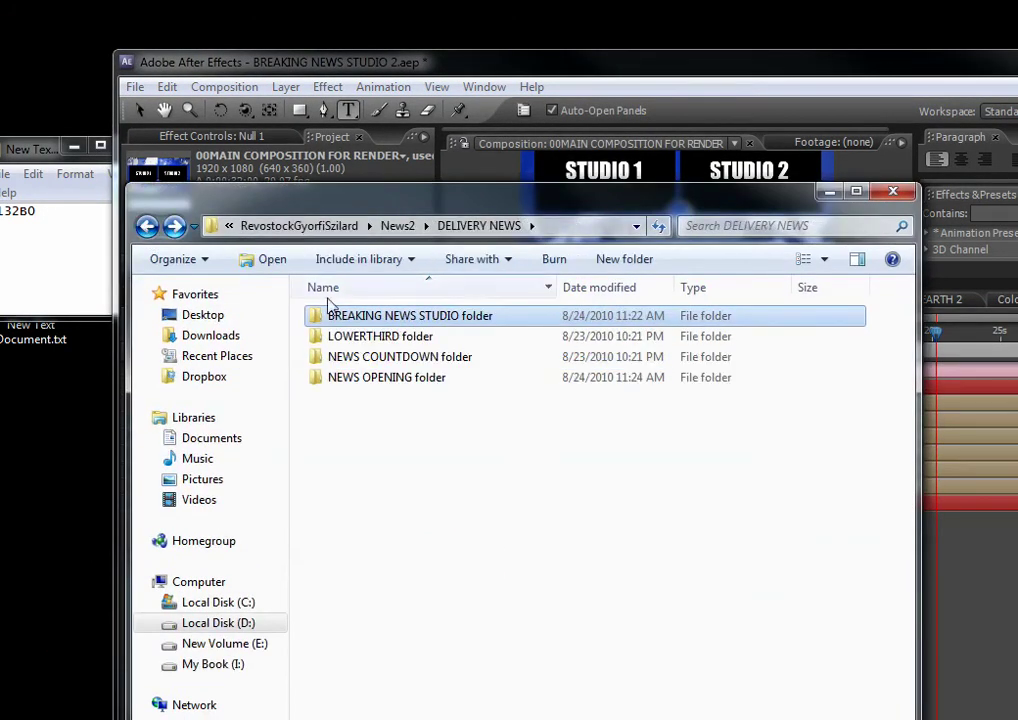
double_click(404, 337)
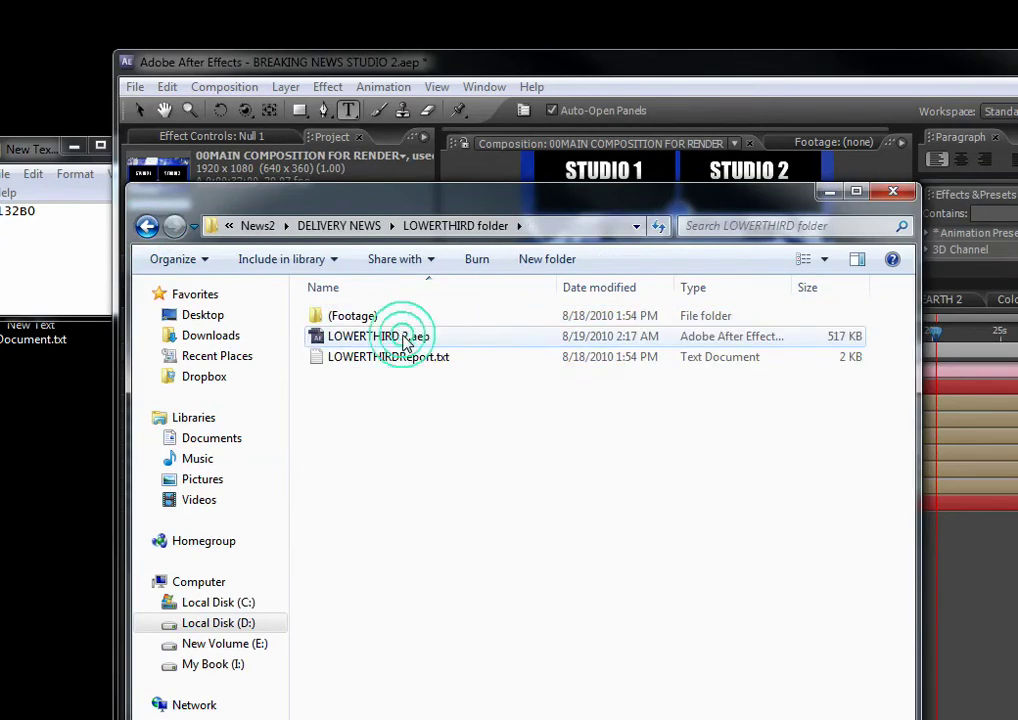
Open the LOWERTHIRD 2.aep project with Adobe After Effects CS3 and enlarge the project and composition area.
left_click(386, 338)
right_click(386, 337)
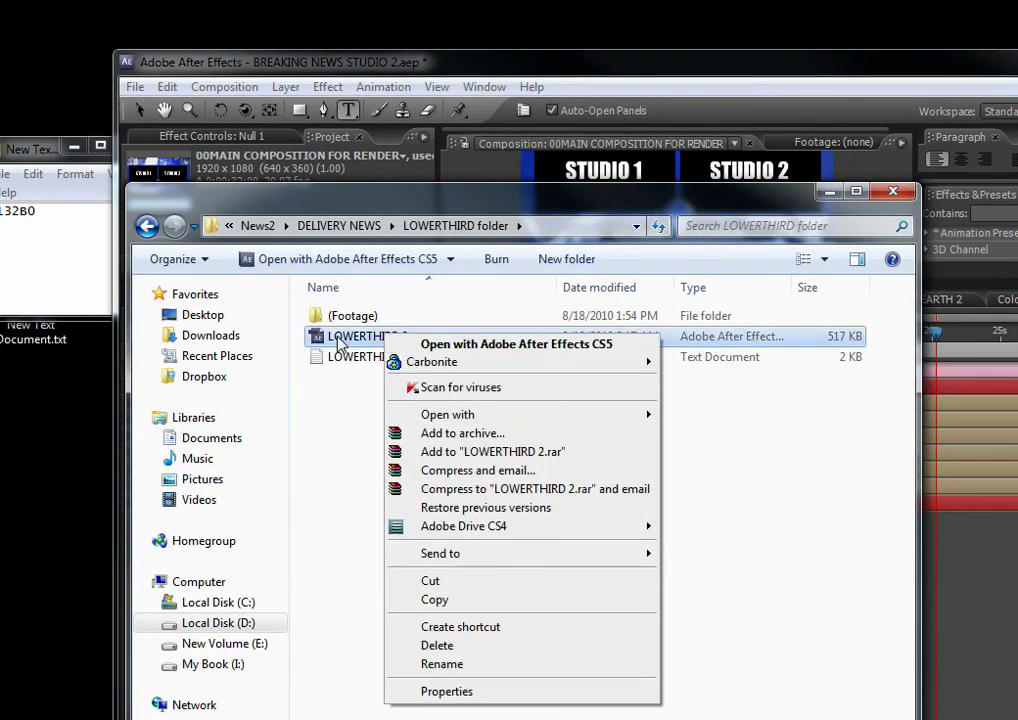
mouse_move(504, 416)
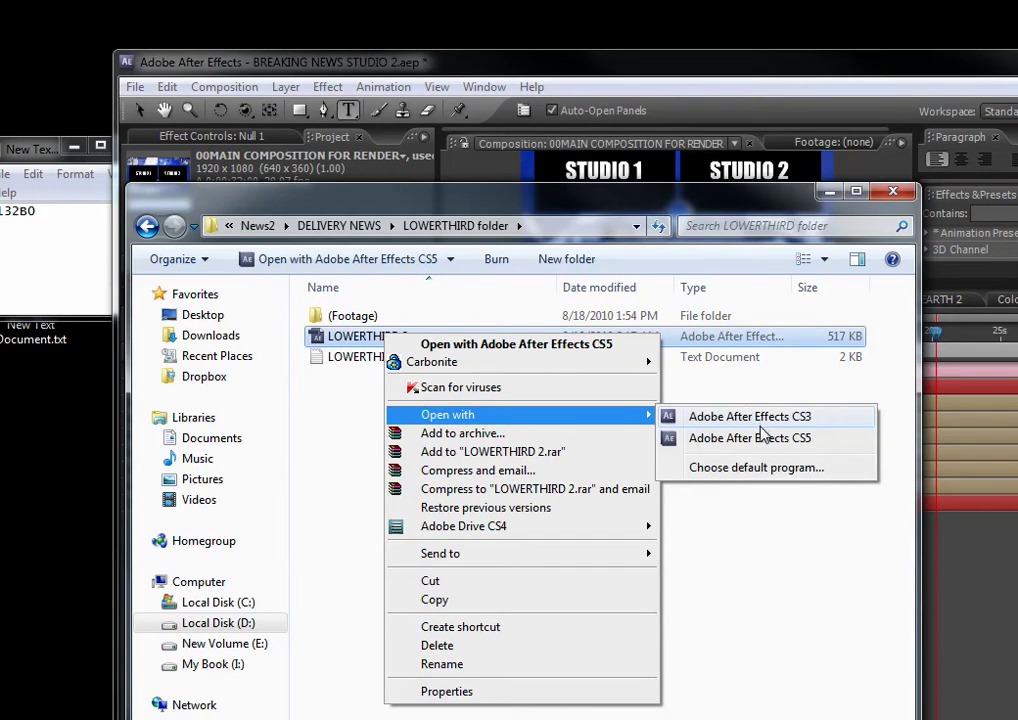
left_click(763, 420)
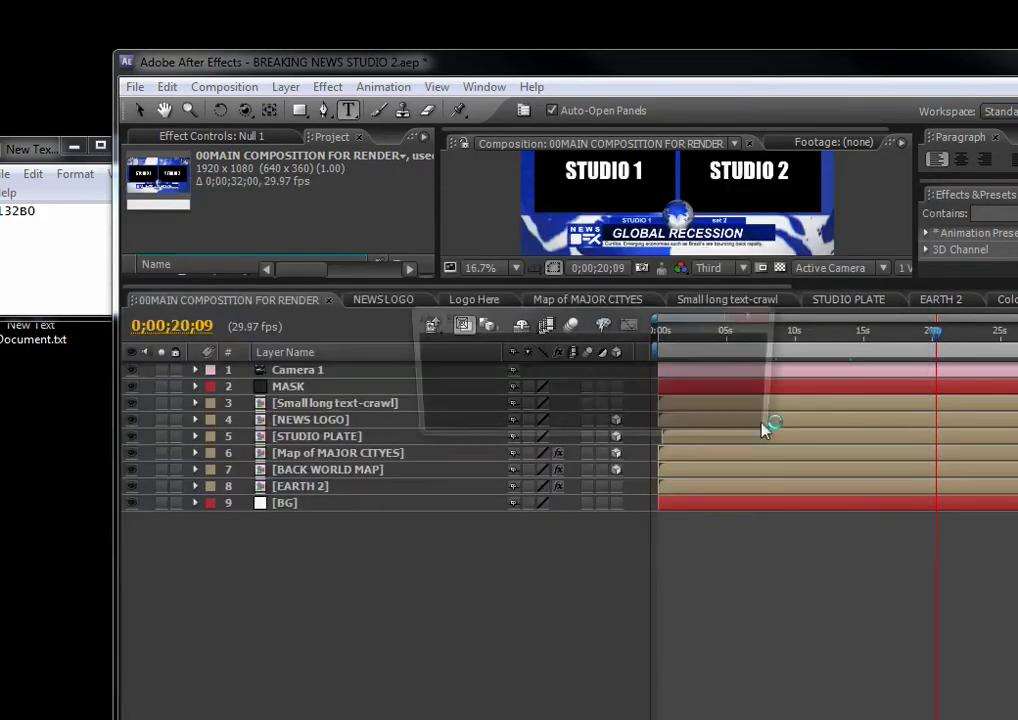
left_click(587, 415)
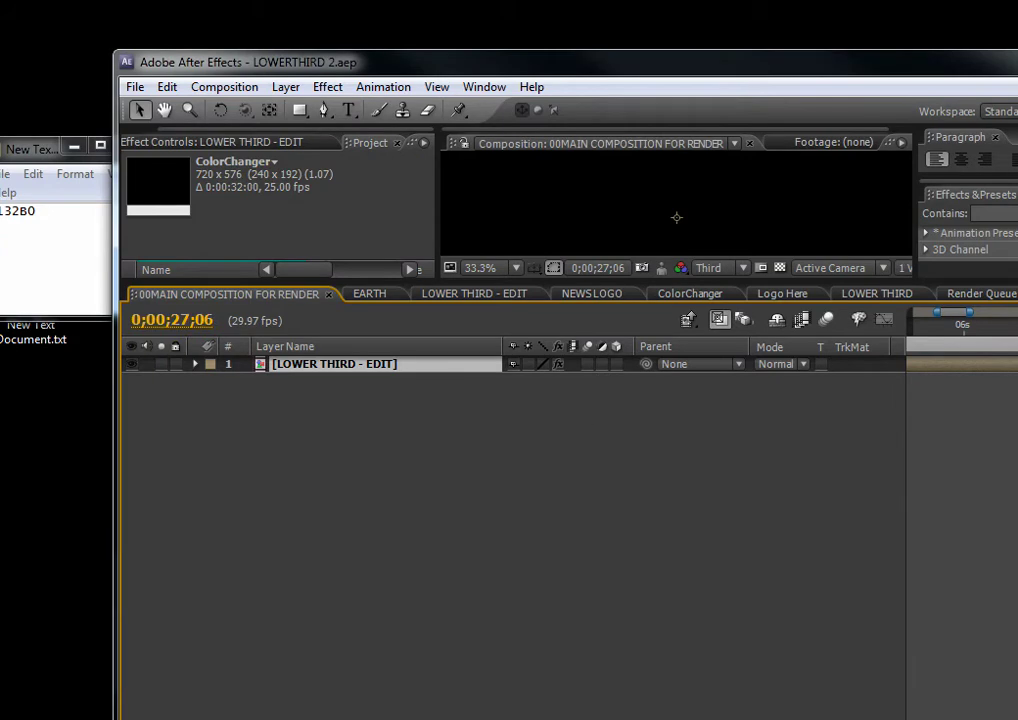
left_click_drag(345, 290, 380, 519)
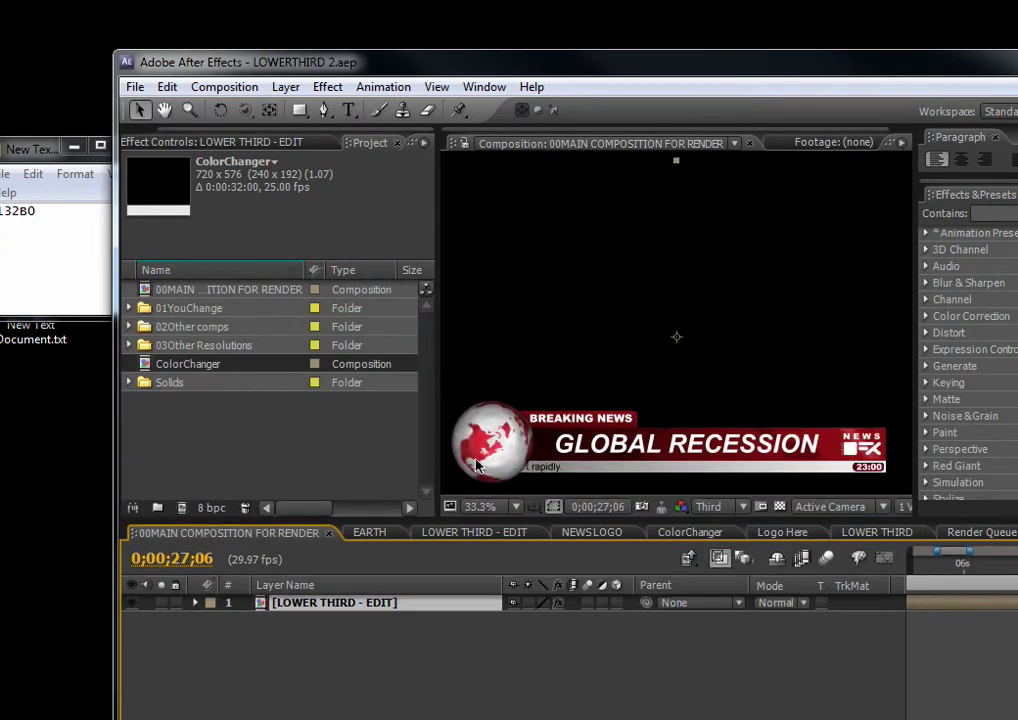
Preview the main composition at an earlier frame, open Long Textcrawl from the 01YouChange folder and view its text at 0;00;14;21.
scroll(551, 388, "down", 2)
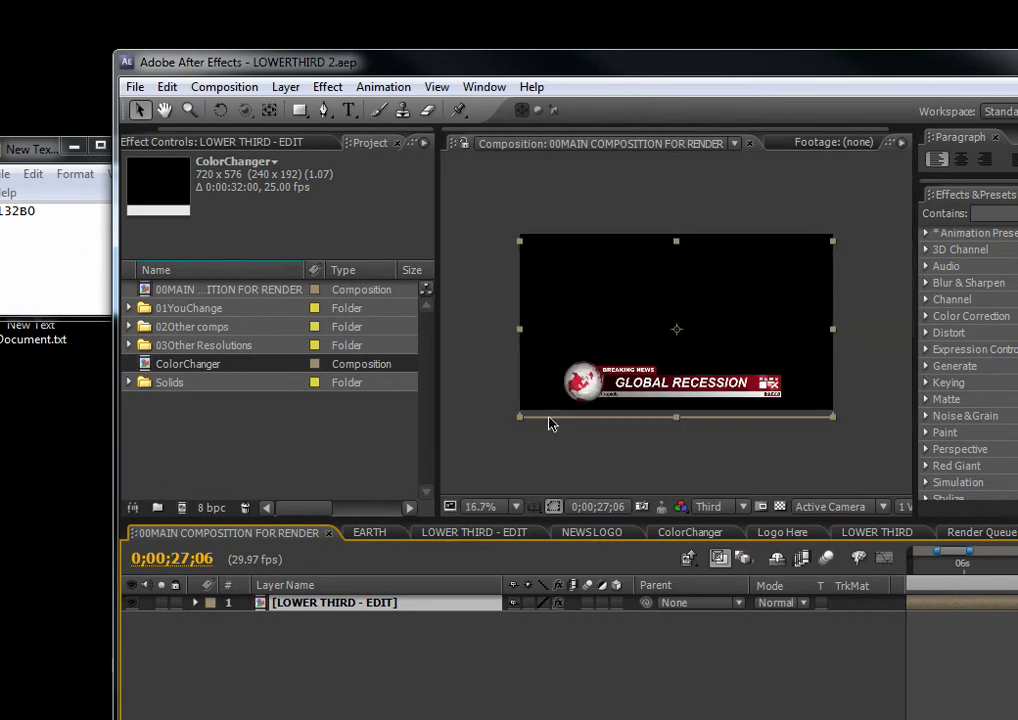
left_click_drag(1011, 560, 942, 558)
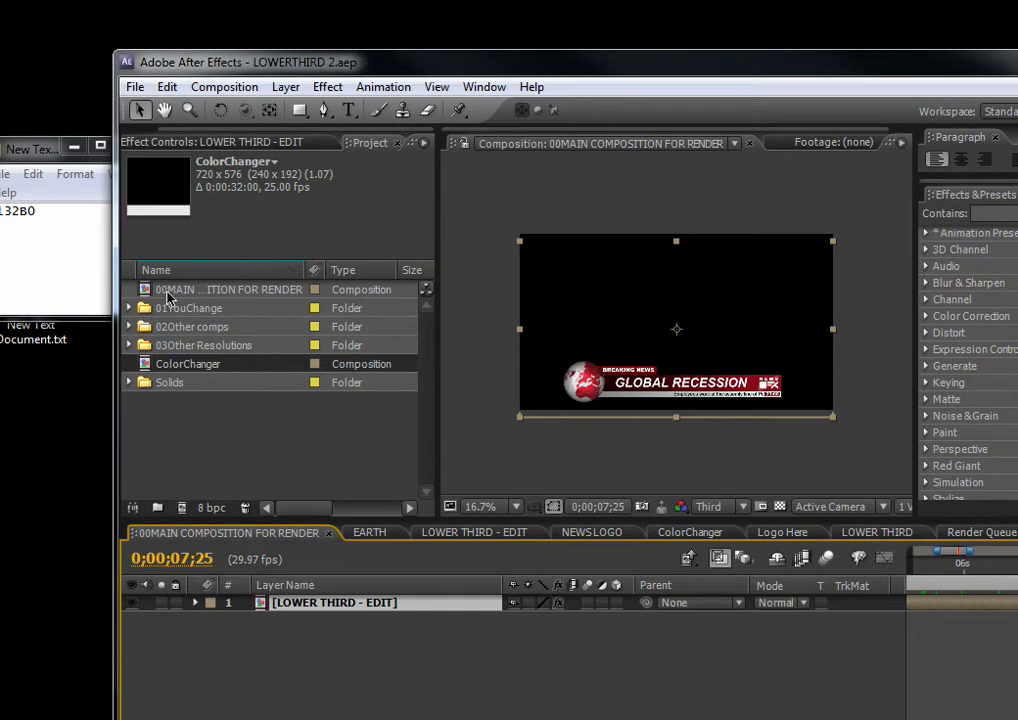
left_click(168, 291)
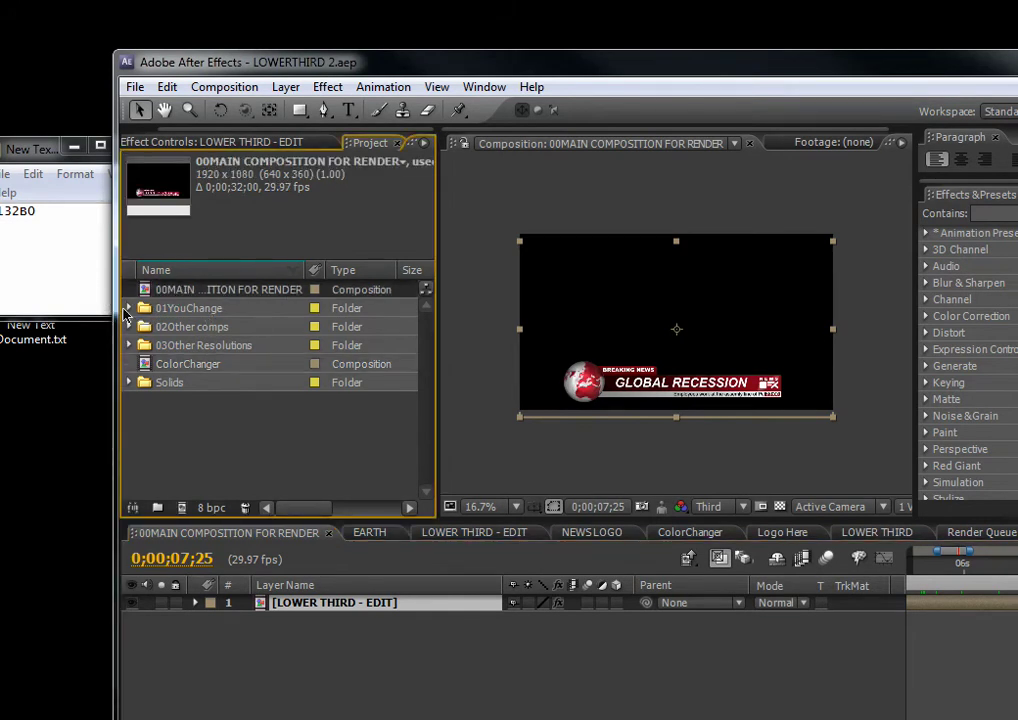
left_click(128, 308)
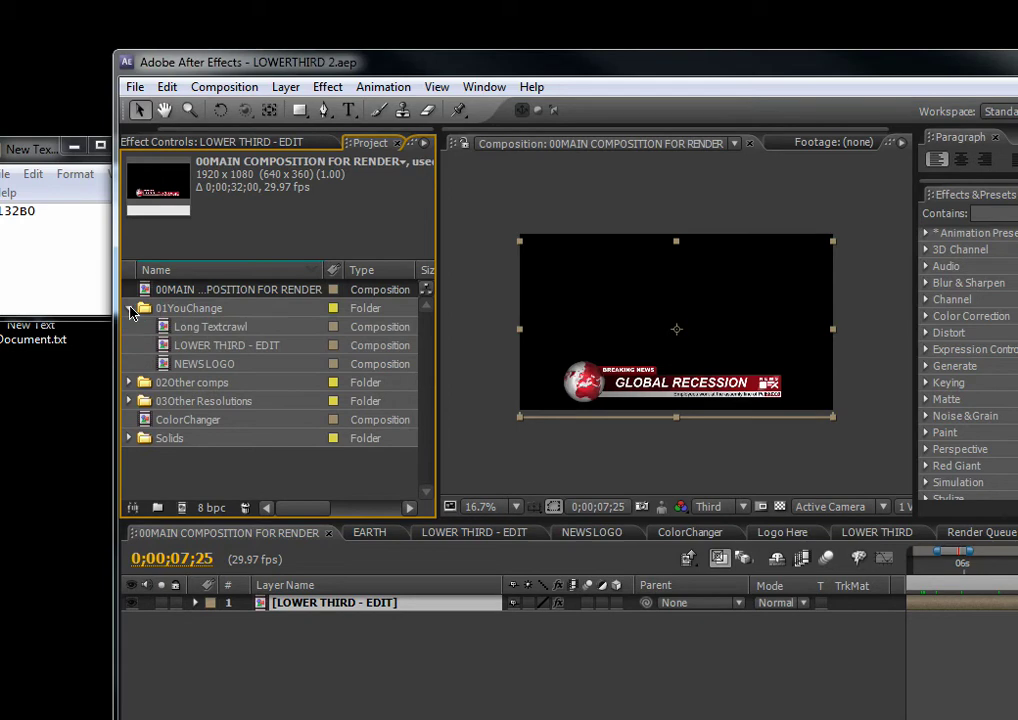
double_click(215, 327)
mouse_move(953, 578)
left_mouse_down()
mouse_move(950, 570)
mouse_move(1016, 572)
mouse_move(909, 570)
mouse_move(940, 570)
left_mouse_up()
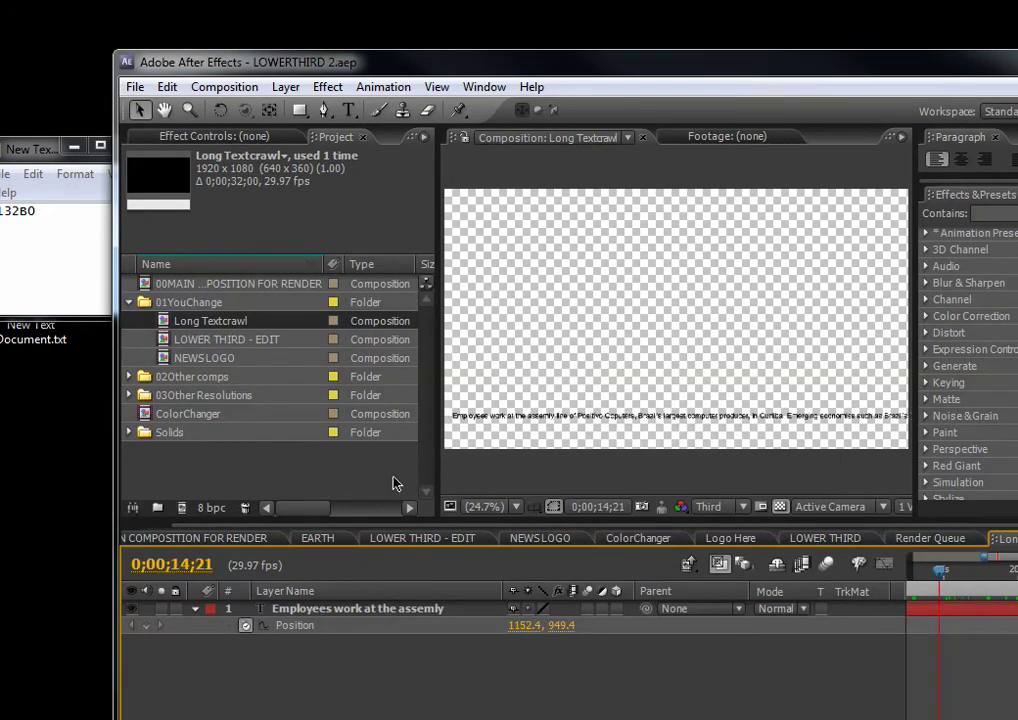
Return to the main composition to check the text crawl and open the LOWER THIRD - EDIT composition.
double_click(160, 284)
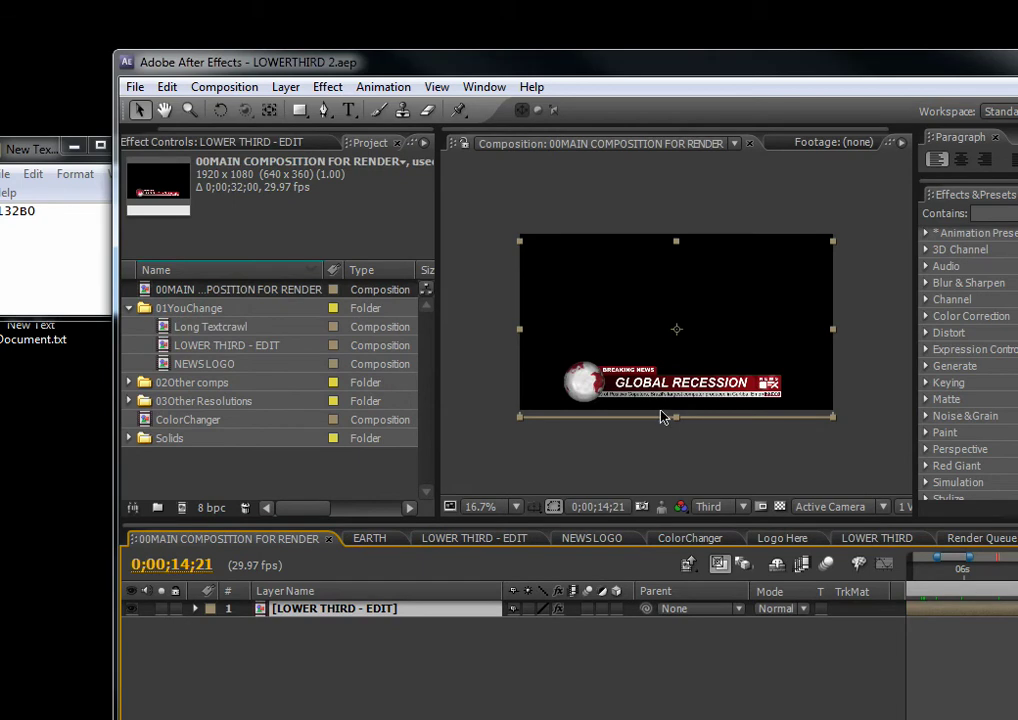
key("period")
key("comma")
left_click(198, 345)
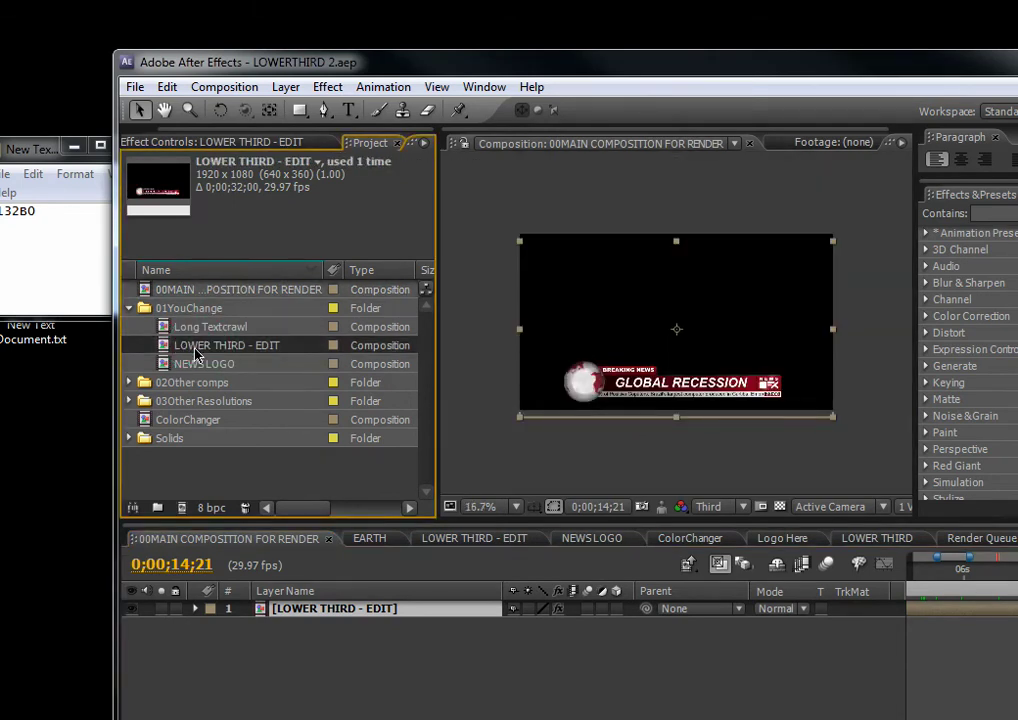
double_click(196, 348)
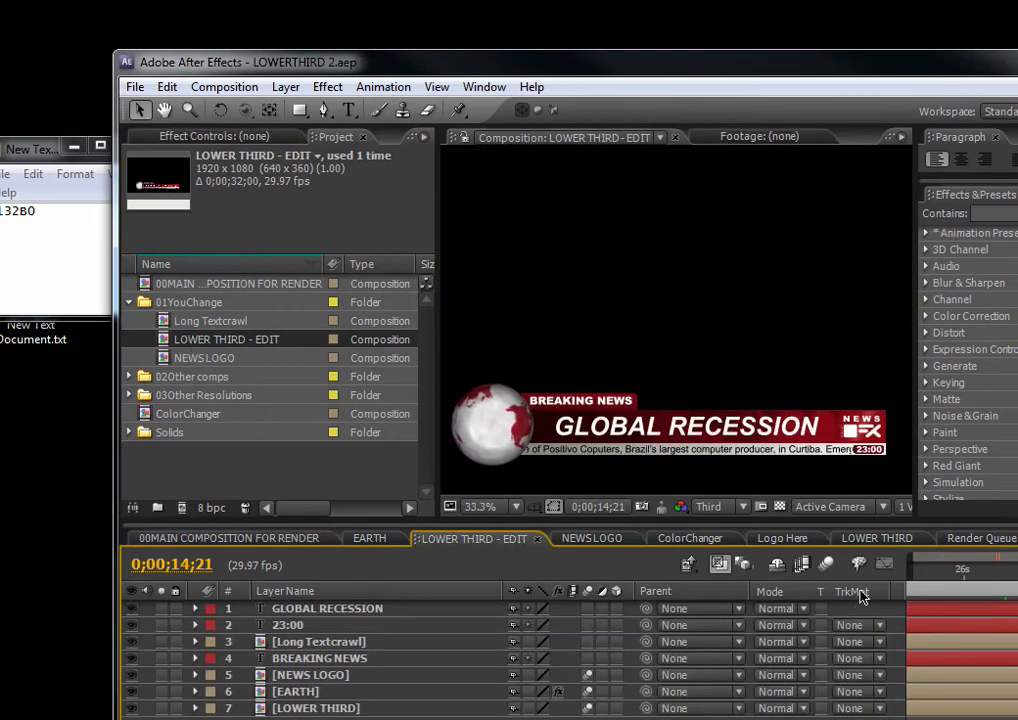
Enlarge the timeline area, hide the Mode, TrkMat and Parent columns, and fit the composition's full duration in the timeline.
left_click_drag(349, 516, 349, 442)
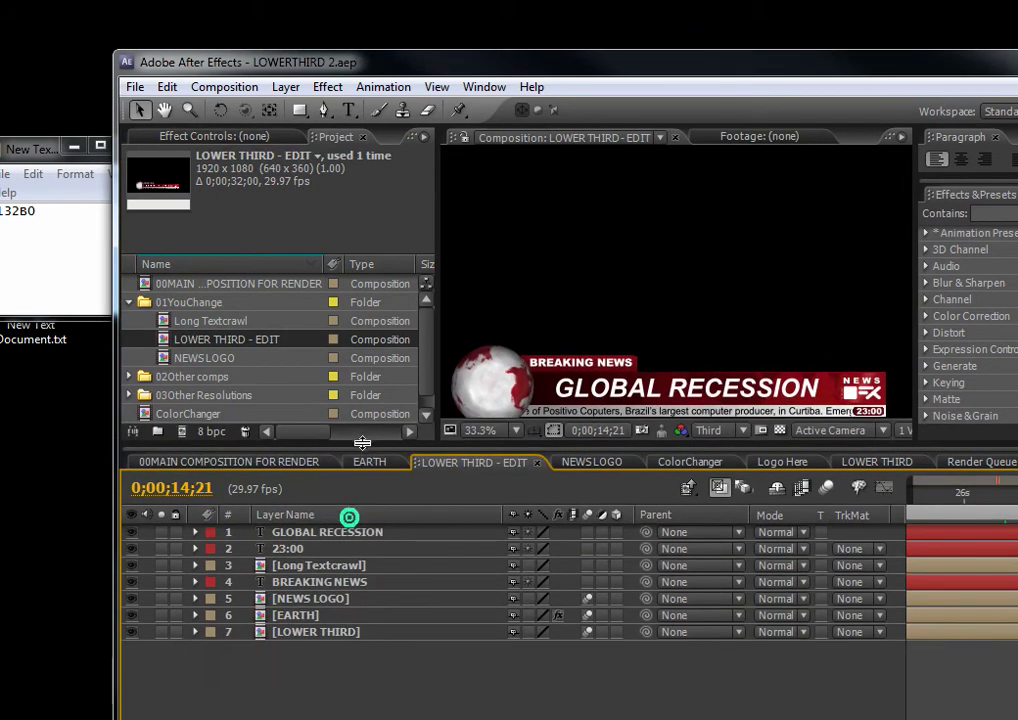
right_click(828, 516)
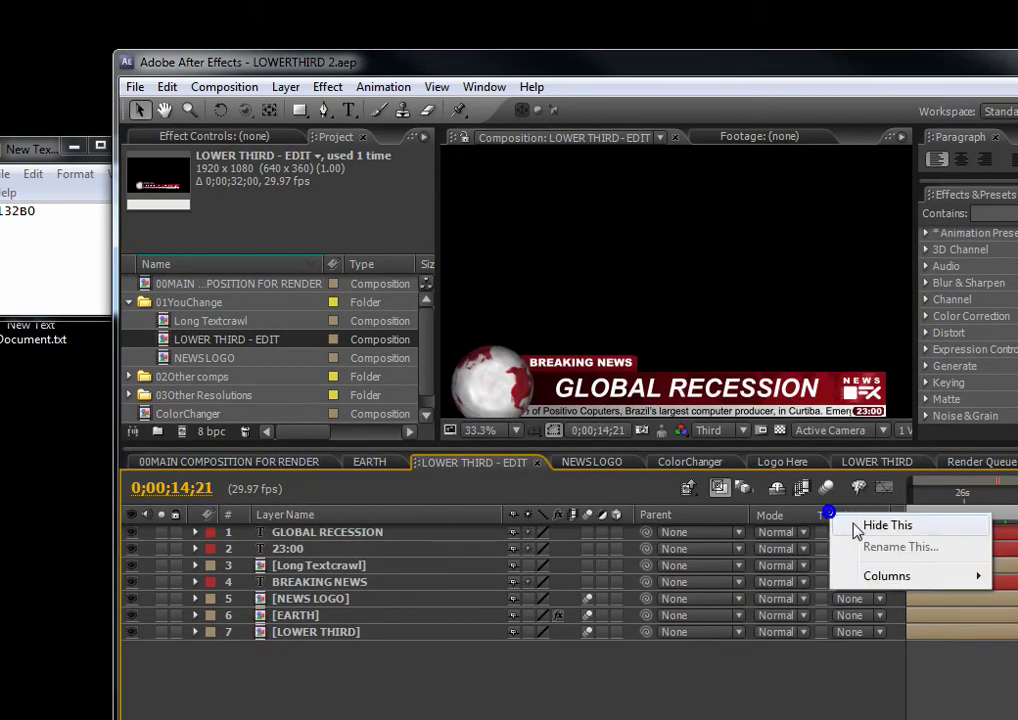
left_click(846, 526)
right_click(686, 522)
left_click(712, 524)
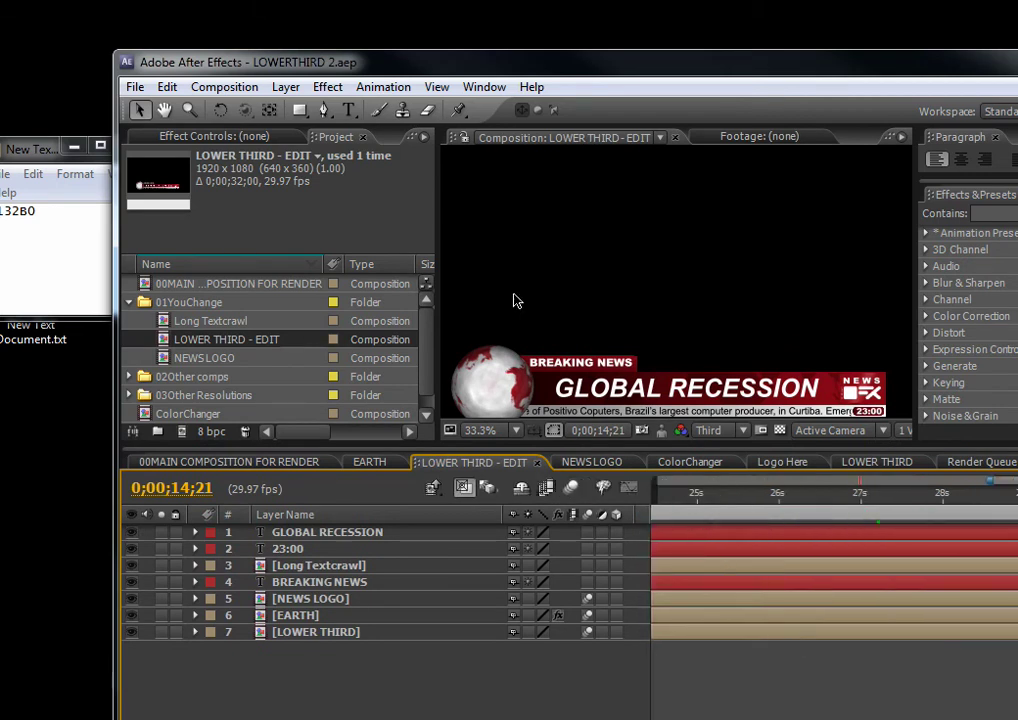
left_click_drag(605, 70, 488, 3)
left_click_drag(601, 693, 557, 706)
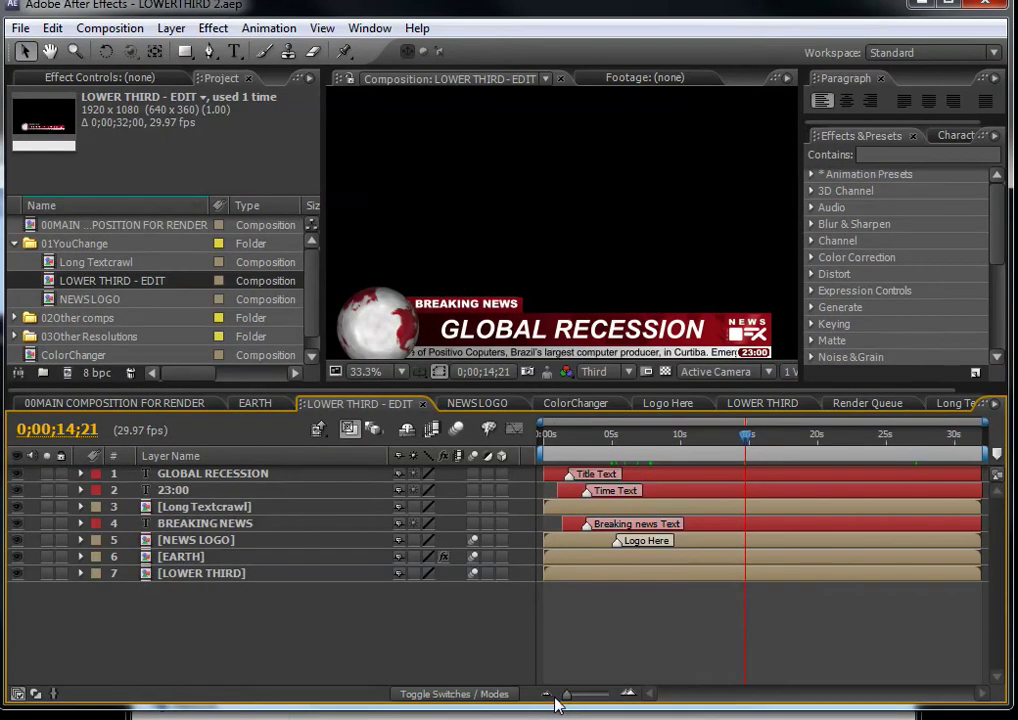
Examine the title, time and BREAKING NEWS text layers of LOWER THIRD - EDIT at frames up to 0;00;04;28.
left_click_drag(573, 435, 590, 436)
left_click(660, 476)
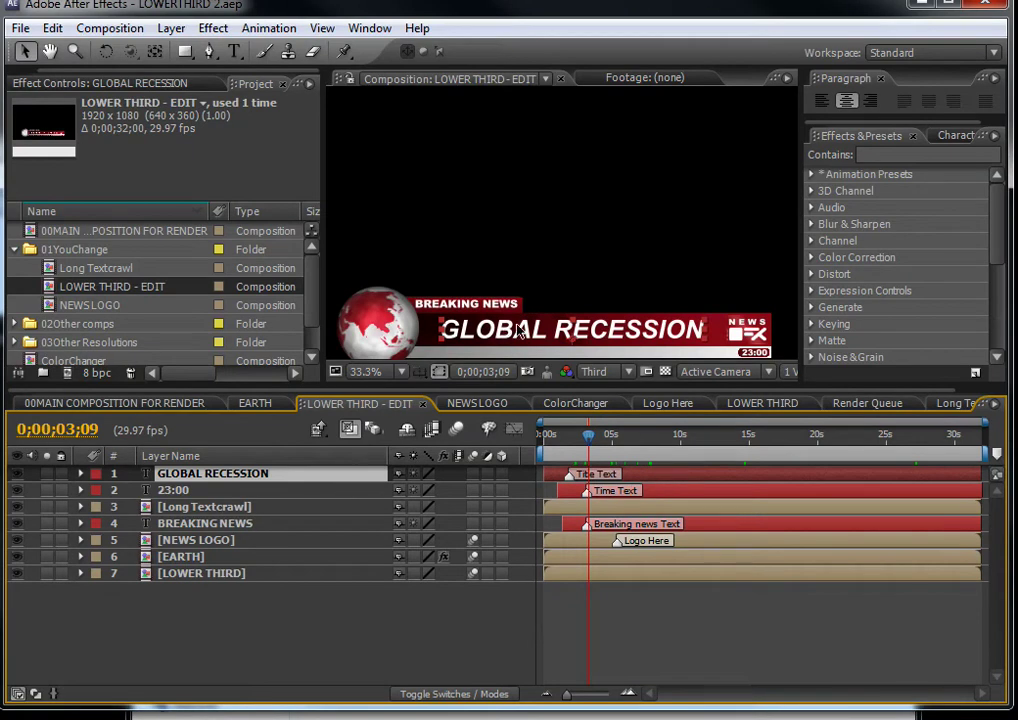
left_click(664, 491)
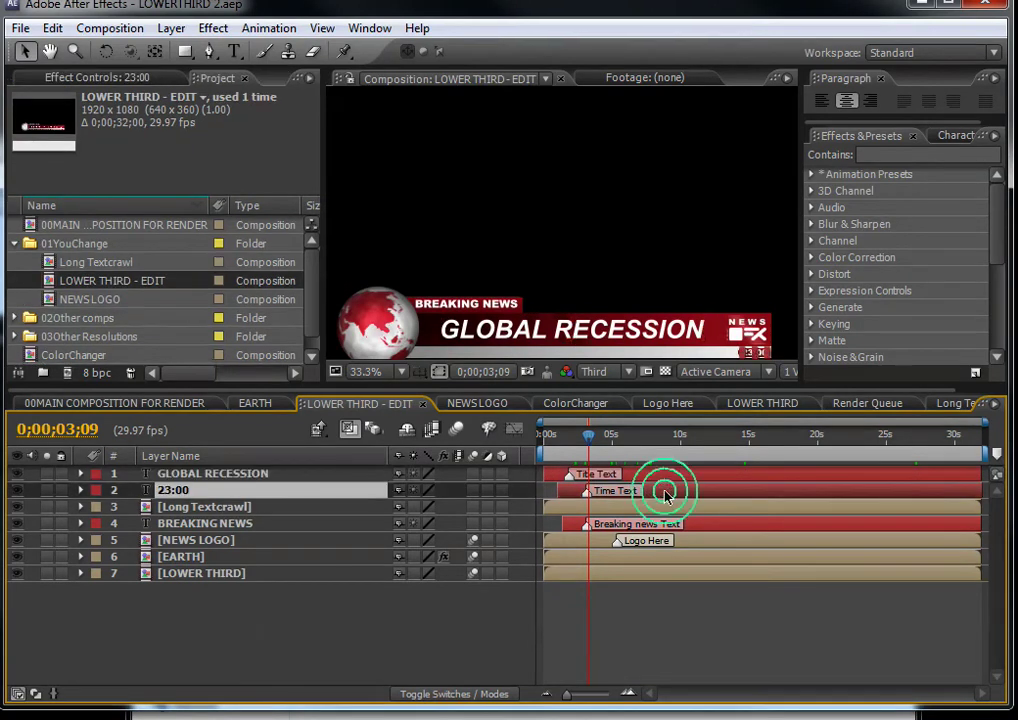
left_click_drag(627, 279, 618, 243)
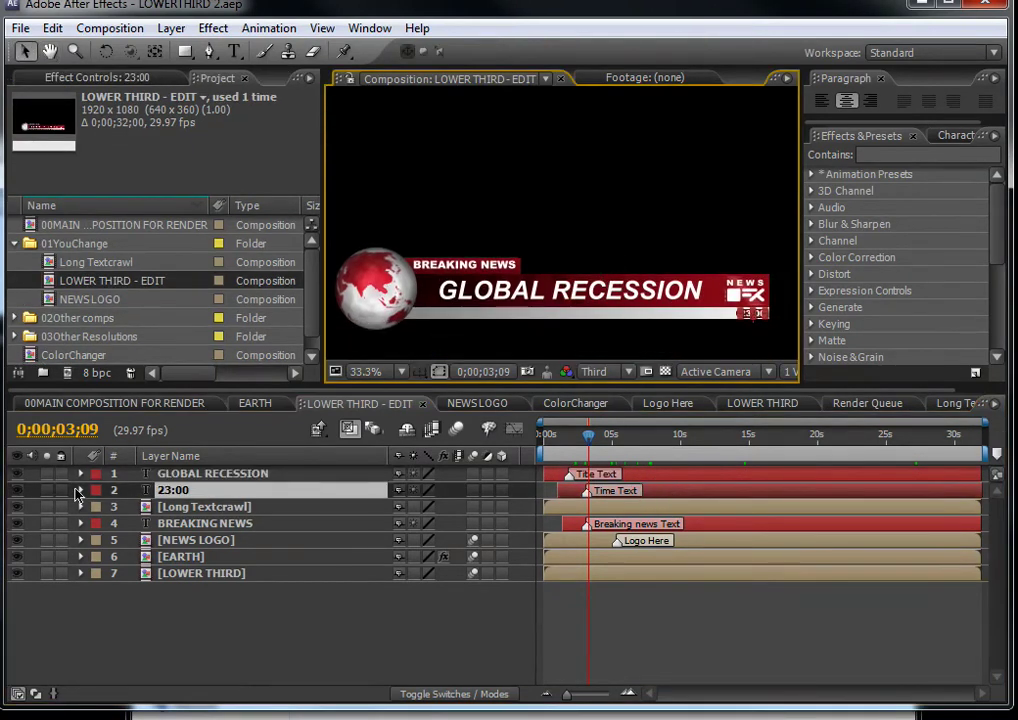
left_click_drag(590, 440, 611, 440)
left_click(403, 639)
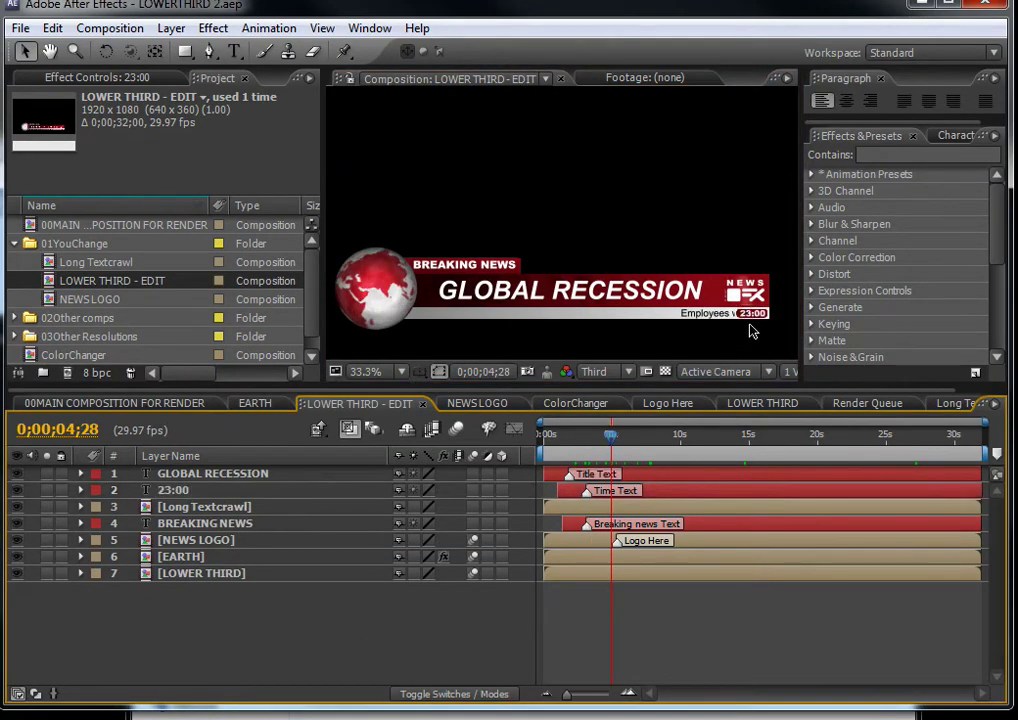
left_click(230, 522)
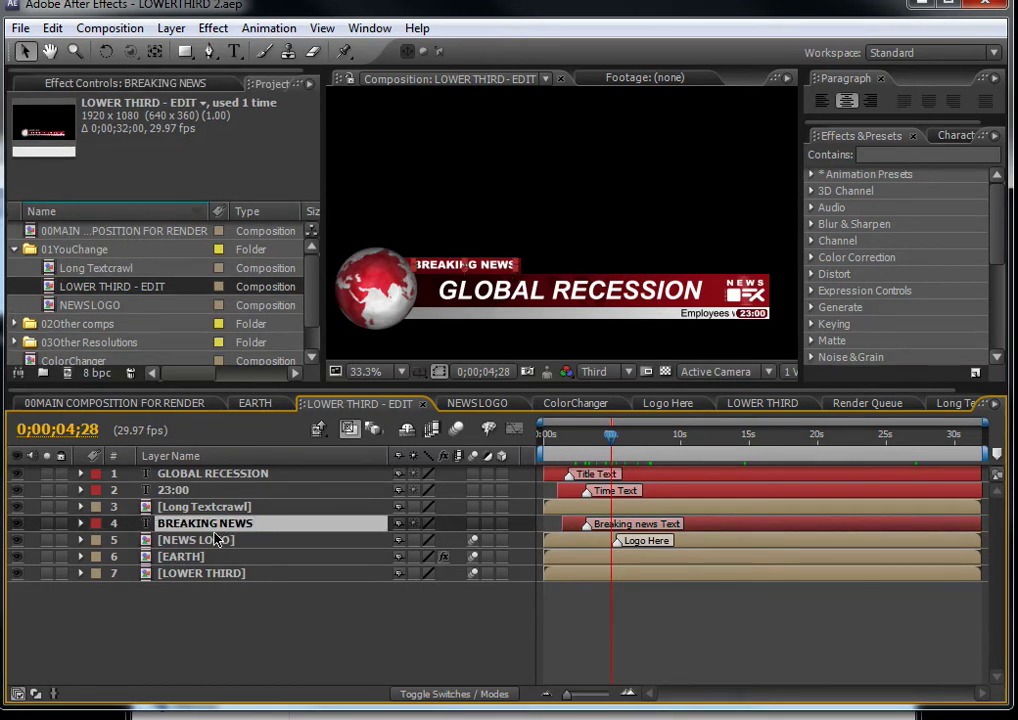
left_click(324, 646)
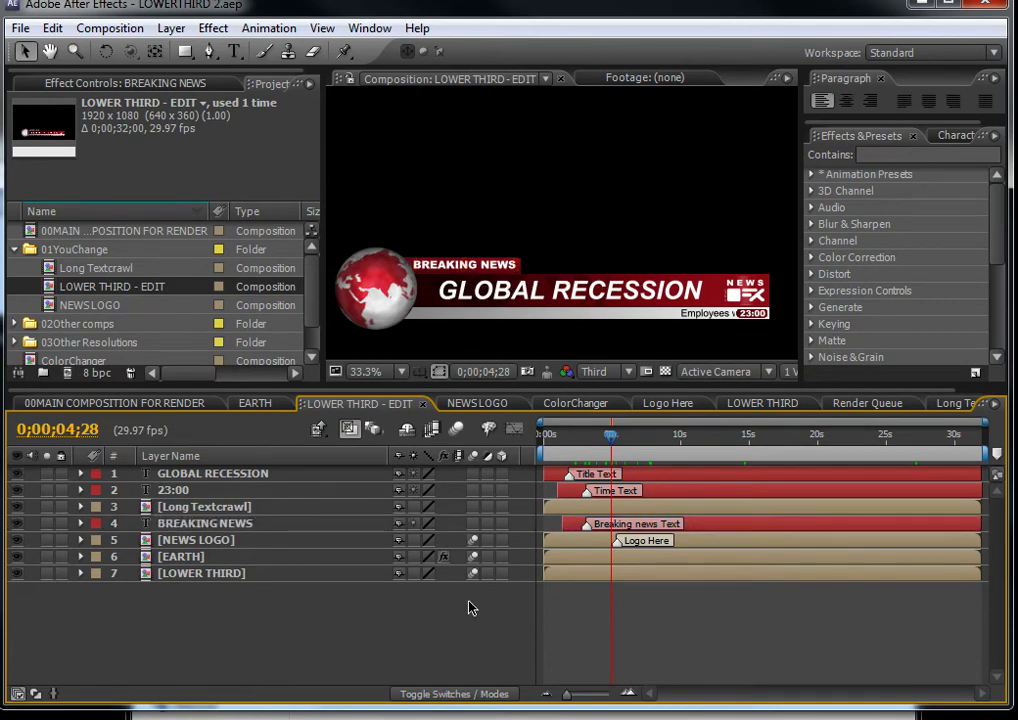
Open the NEWS LOGO composition, inspect its N E W S text layer and open the nested Logo Here composition.
left_click(82, 312)
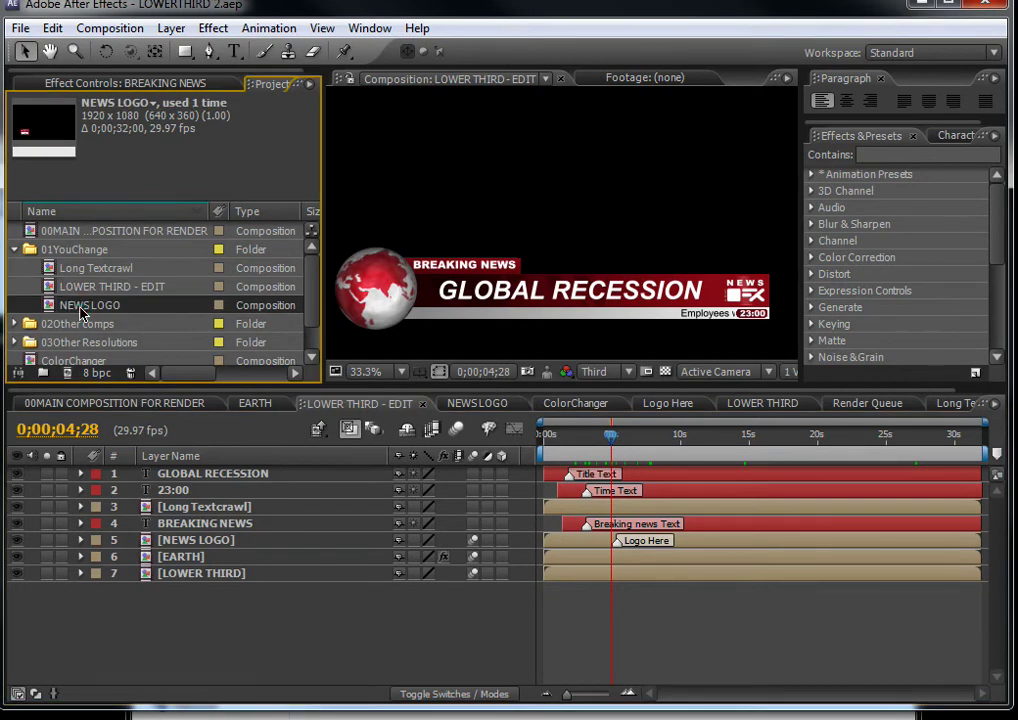
double_click(88, 308)
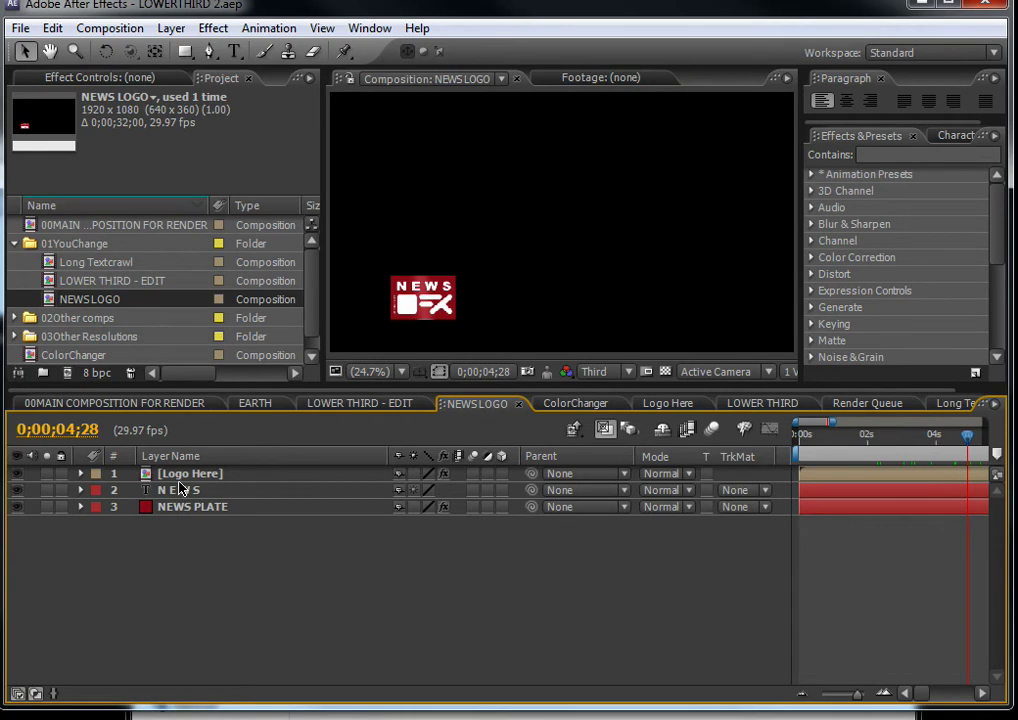
left_click(183, 492)
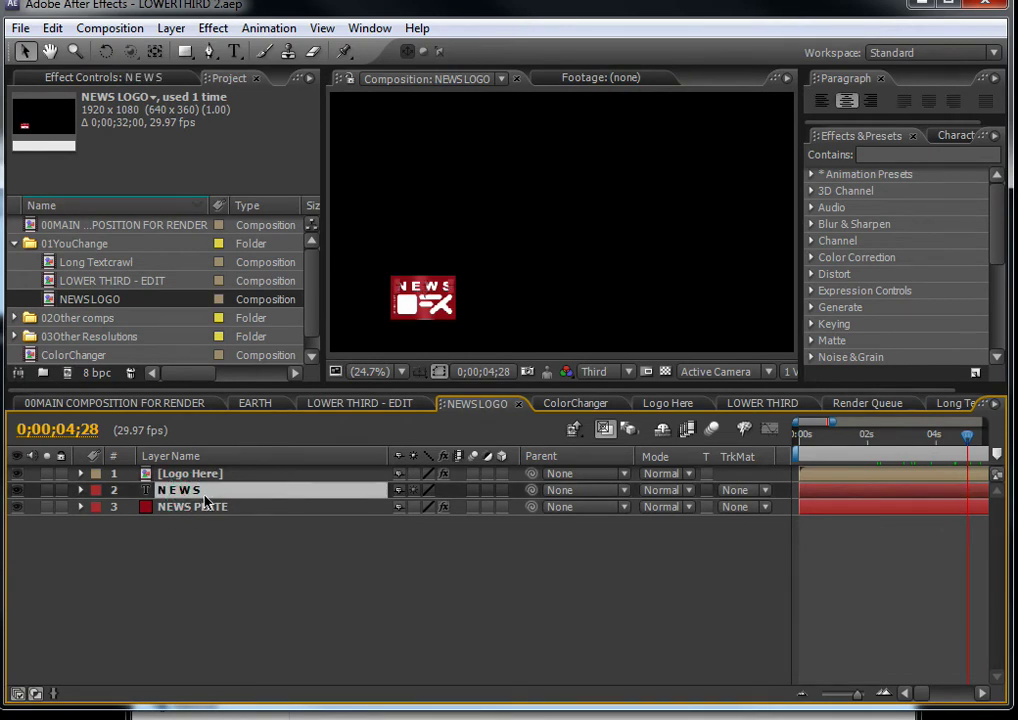
left_click(203, 479)
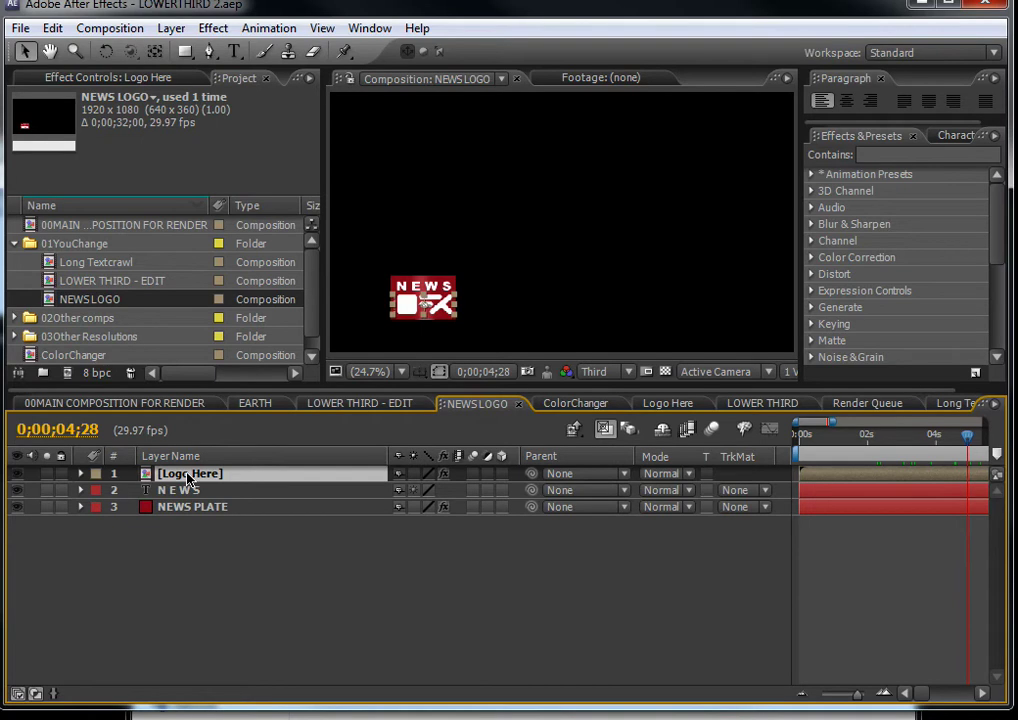
double_click(187, 479)
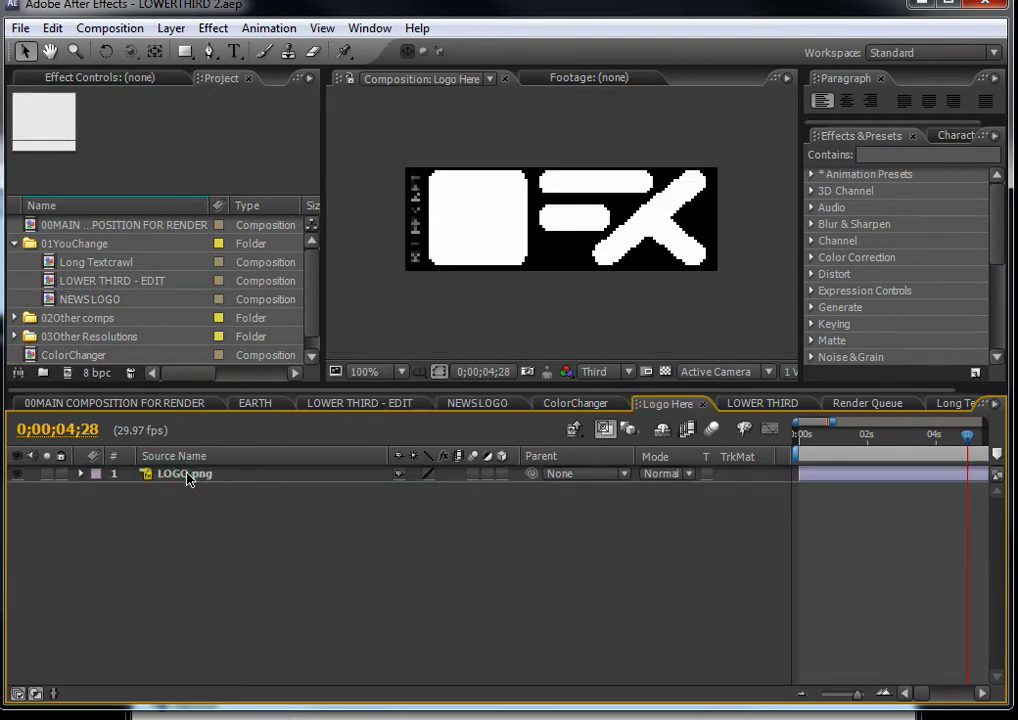
Inspect the LOGO.png layer in Logo Here by hiding it briefly and showing it again.
left_click(187, 477)
left_click(318, 317)
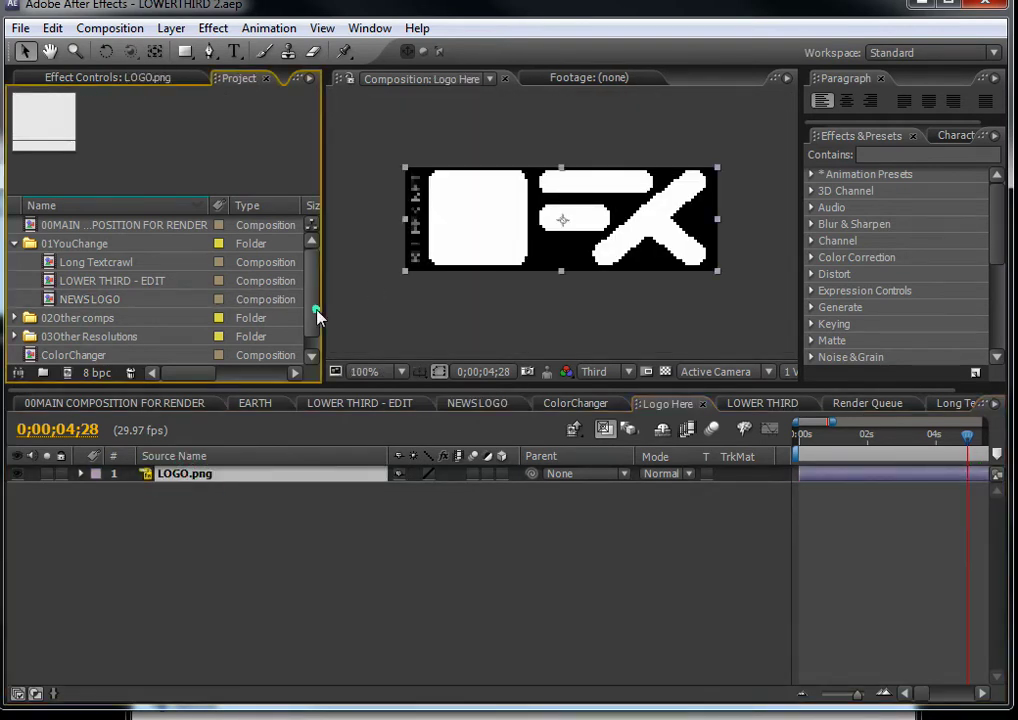
scroll(318, 317, "down", 1)
left_click(17, 474)
left_click(17, 474)
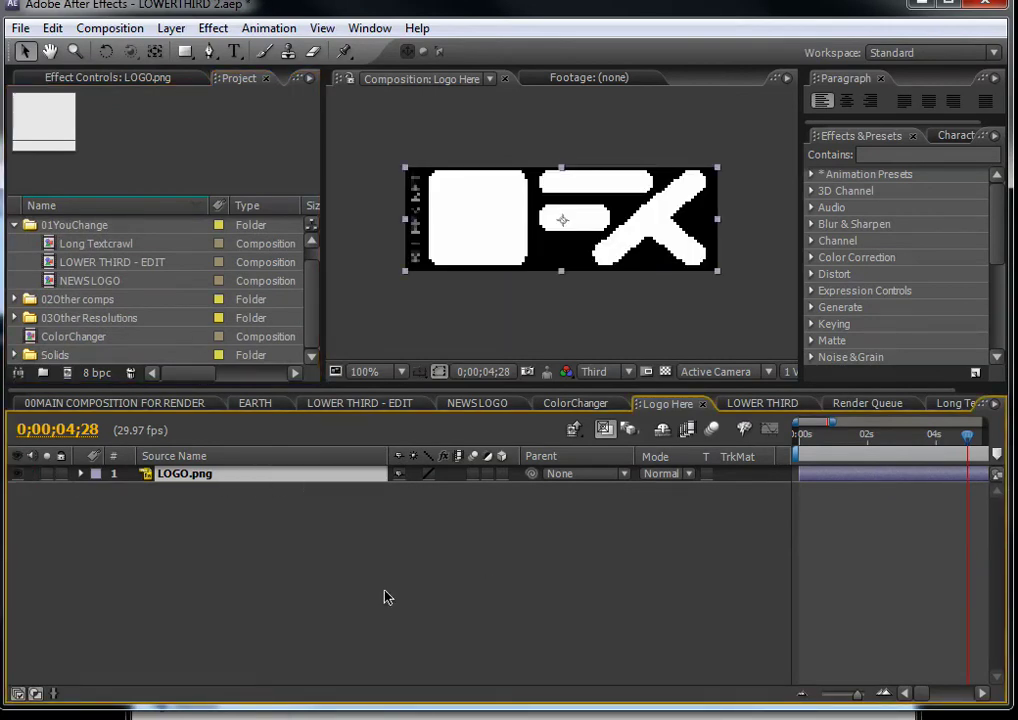
left_click(571, 432)
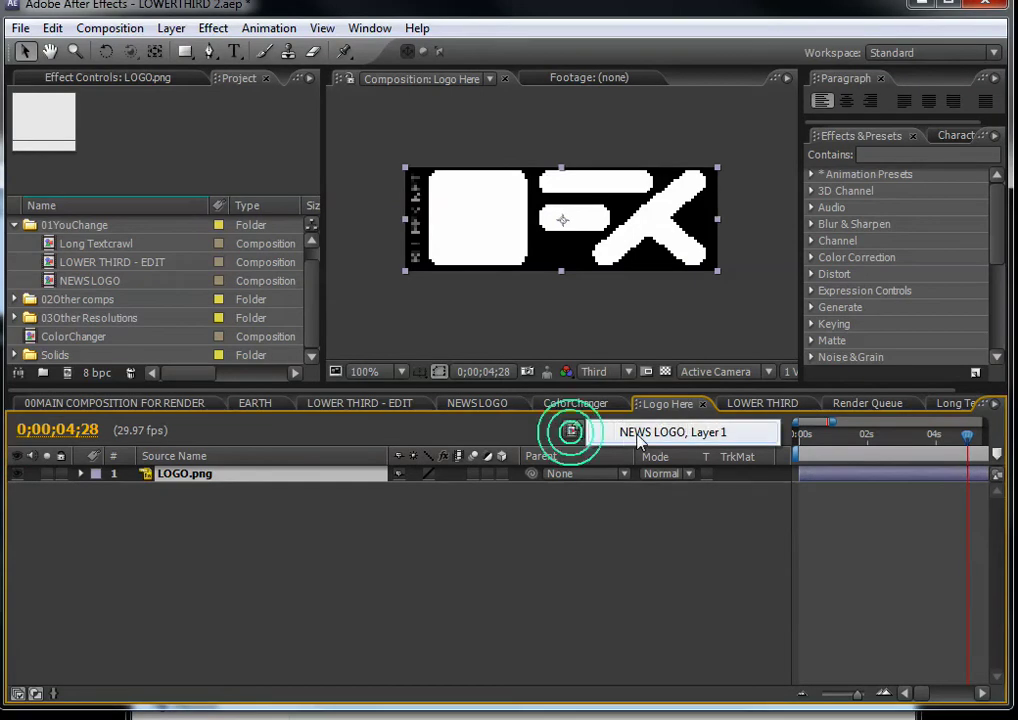
Return to the main composition, open the ColorChanger composition and display the effect controls of Null 1.
left_click(44, 404)
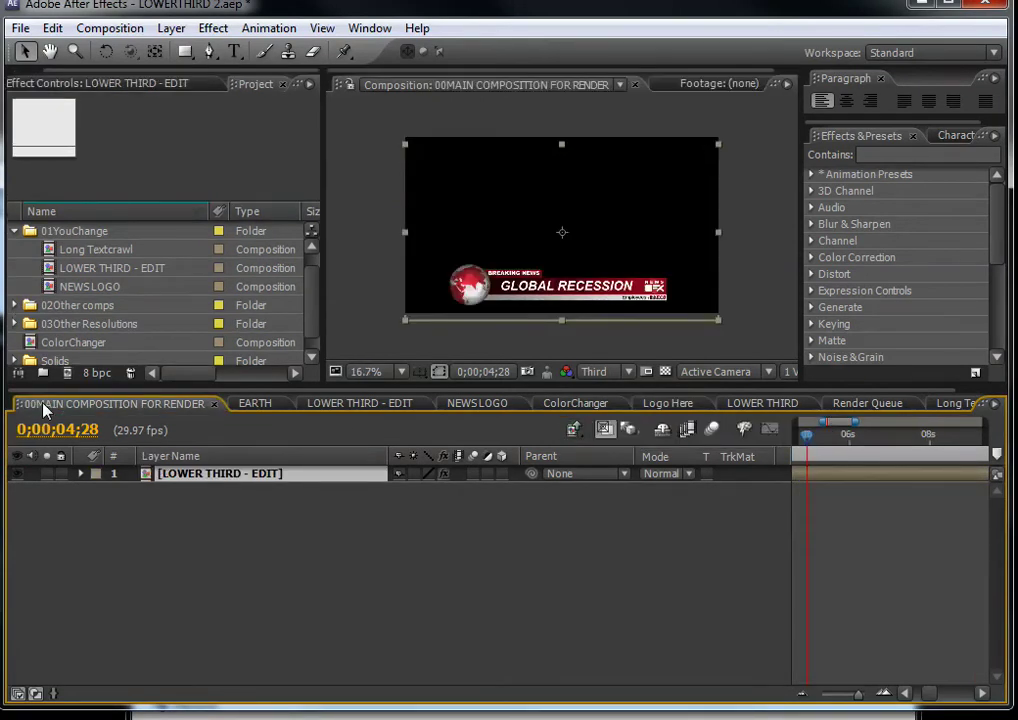
left_click_drag(307, 294, 312, 300)
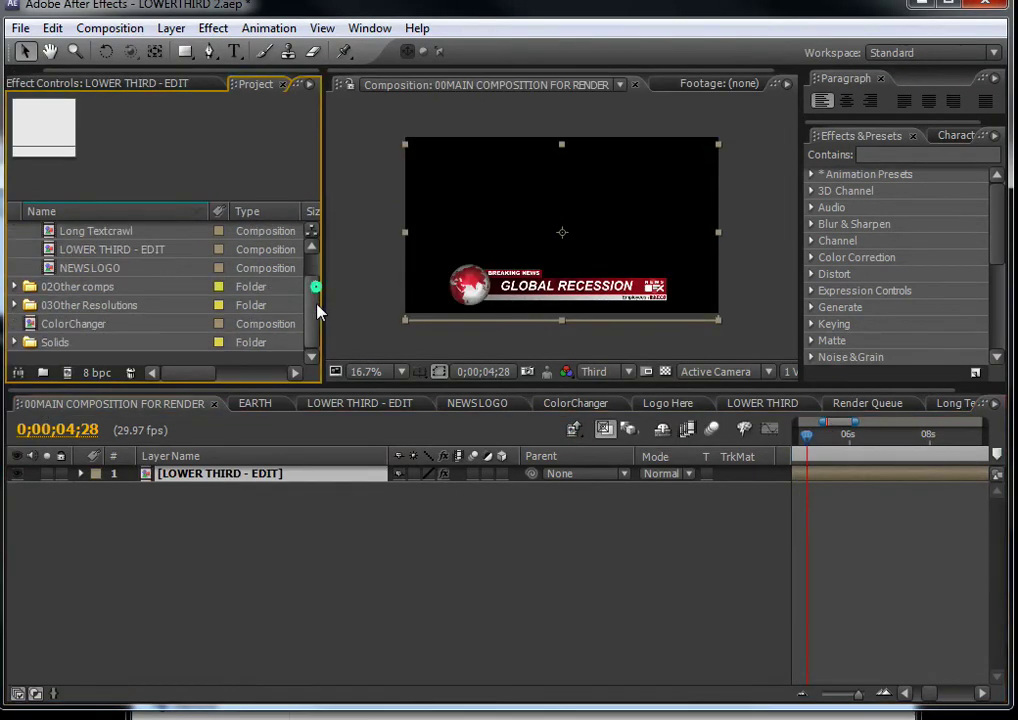
left_click(70, 323)
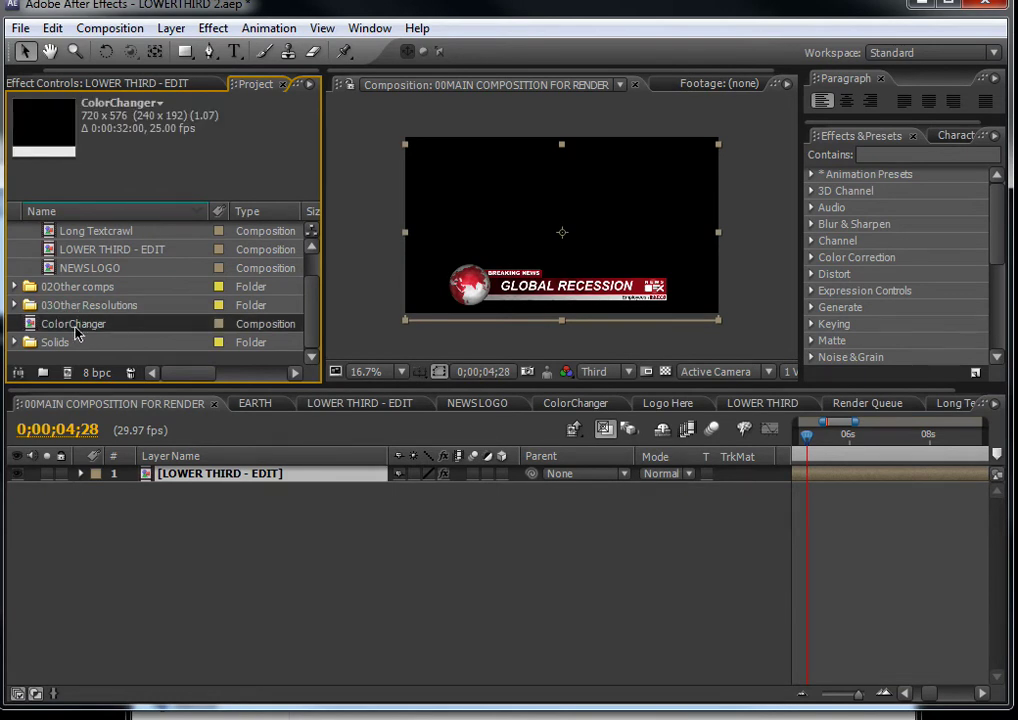
double_click(79, 325)
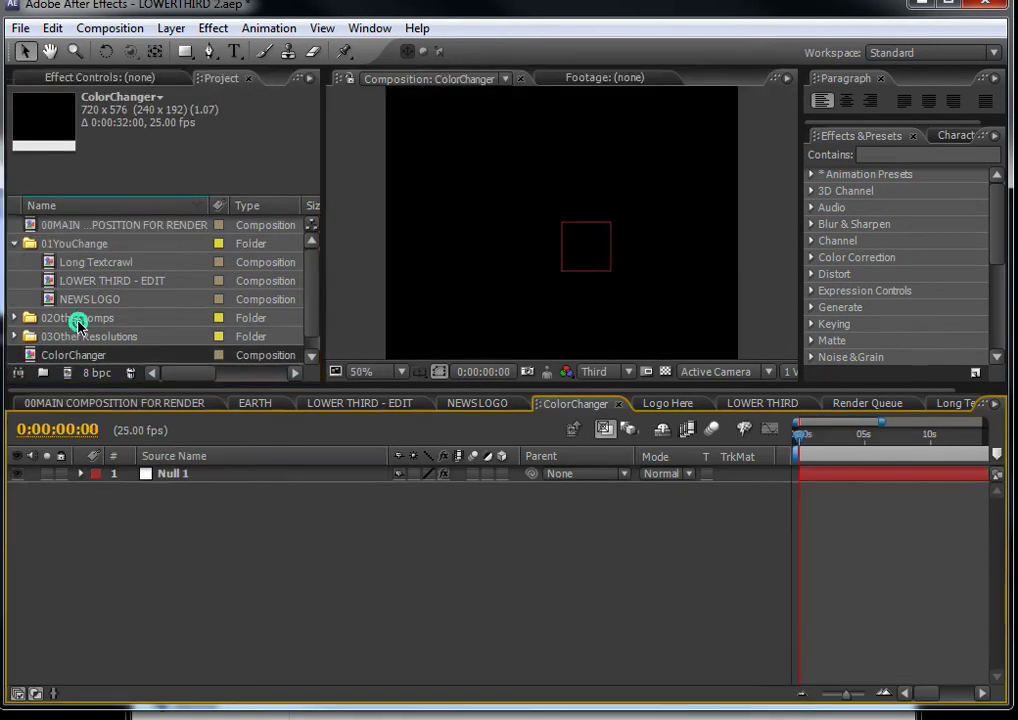
left_click(211, 474)
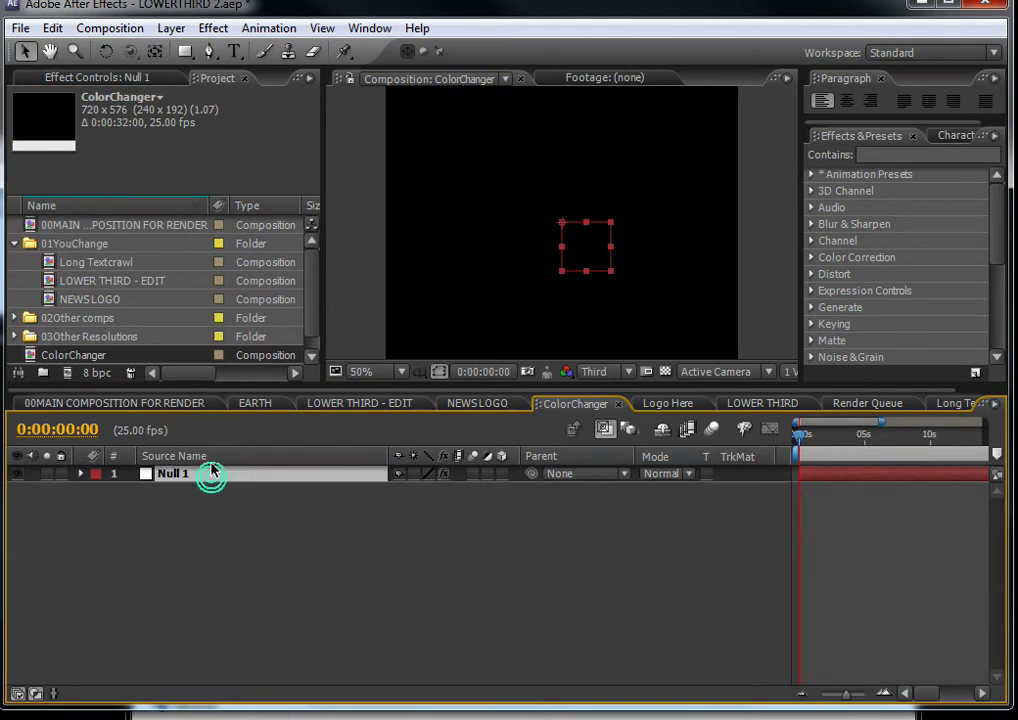
left_click(95, 80)
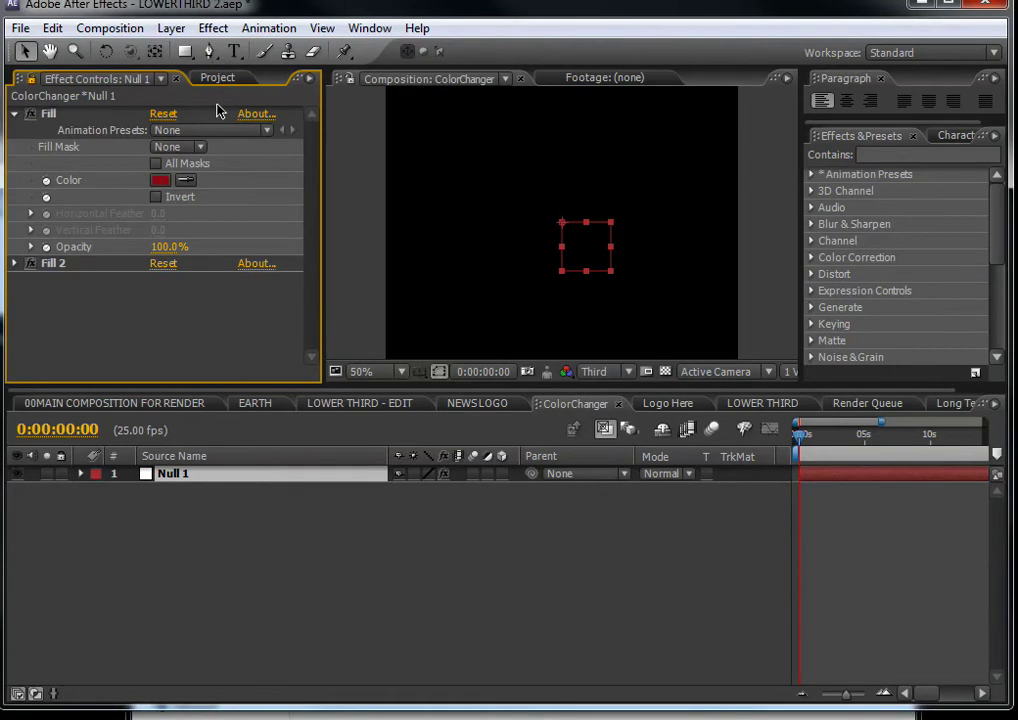
Show the main composition alongside Null 1's effect controls and open the first Fill effect's color for editing.
left_click(110, 403)
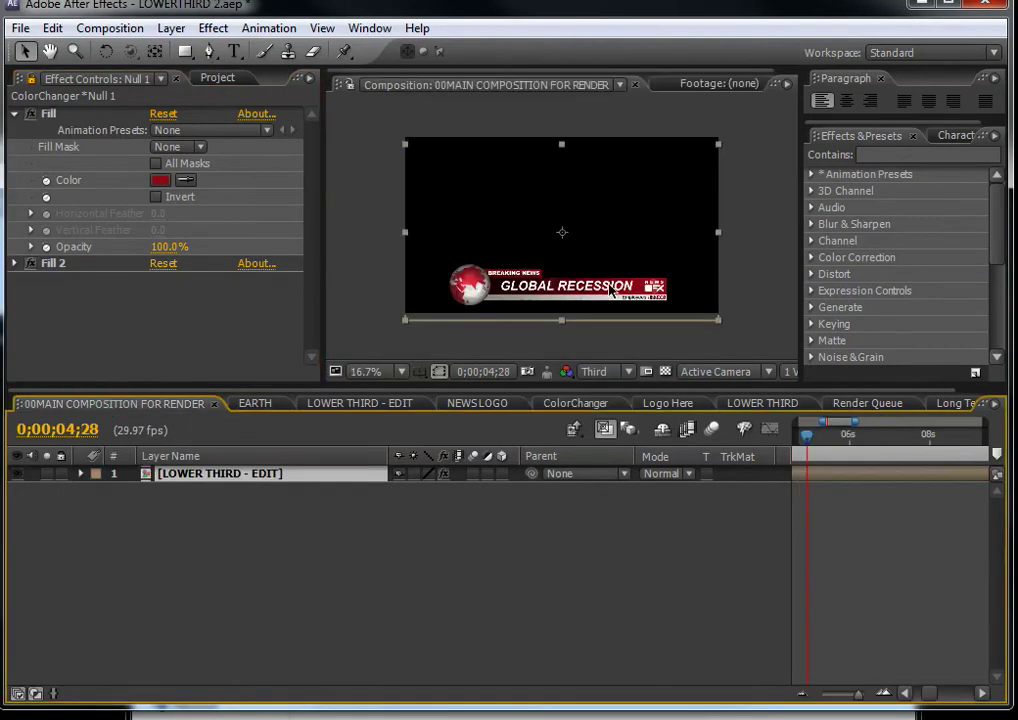
left_click(161, 182)
left_click_drag(270, 352, 193, 220)
Switch to the Notepad text document, place its window beside the color dialog and copy the color code 1132B0.
key("alt+Tab")
key("alt+space")
key("Escape")
left_click_drag(72, 156, 668, 492)
left_click_drag(651, 539, 328, 555)
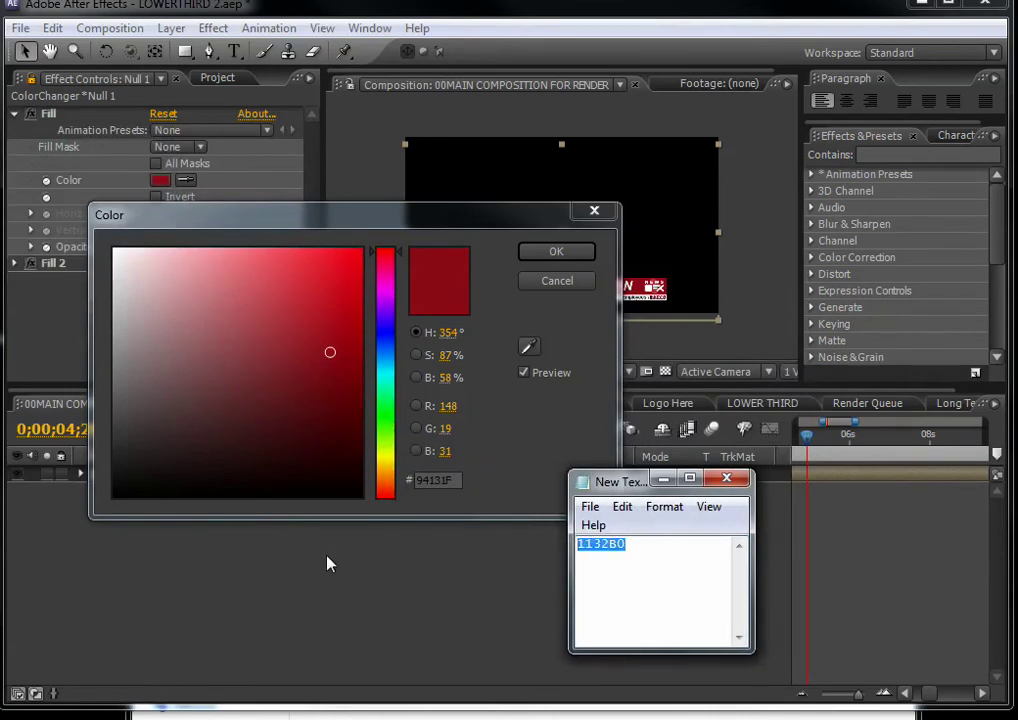
right_click(612, 548)
left_click(657, 609)
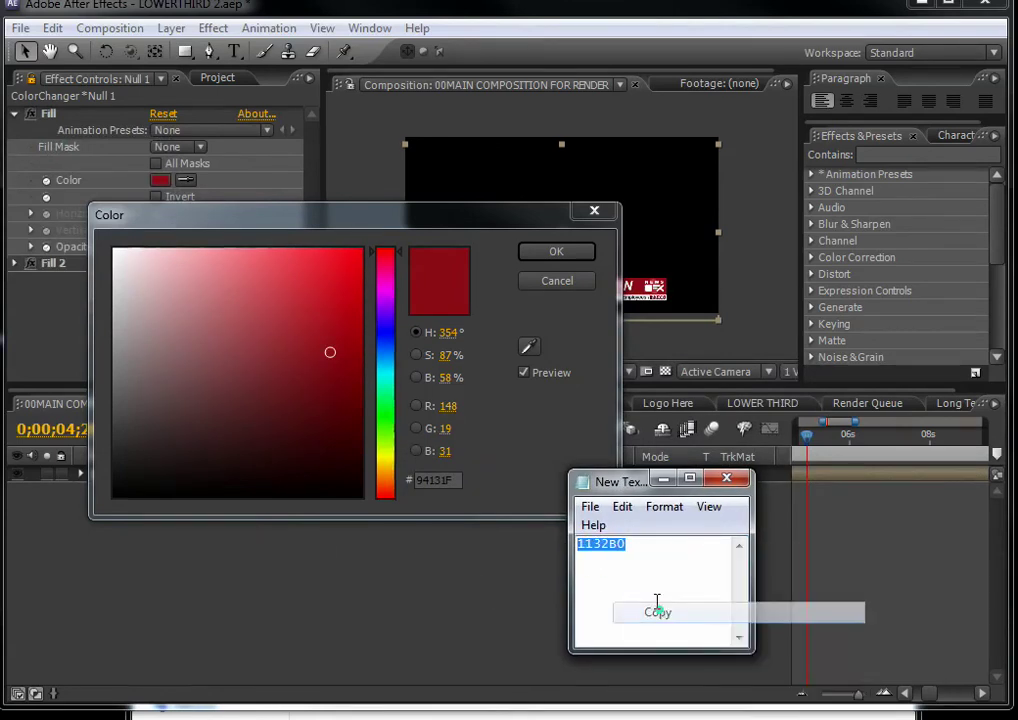
Set the first Fill effect's color to 1132B0 and check the main composition at 0;00;15;02.
left_click(441, 481)
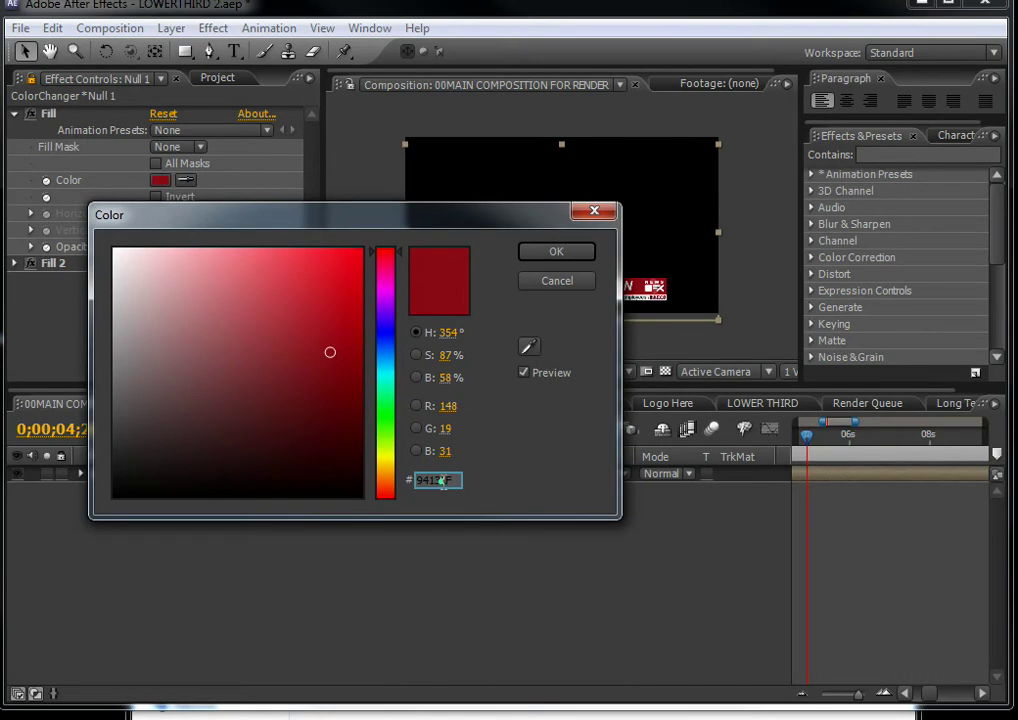
left_click(441, 481)
key("BackSpace")
key("ctrl+v")
left_click(577, 253)
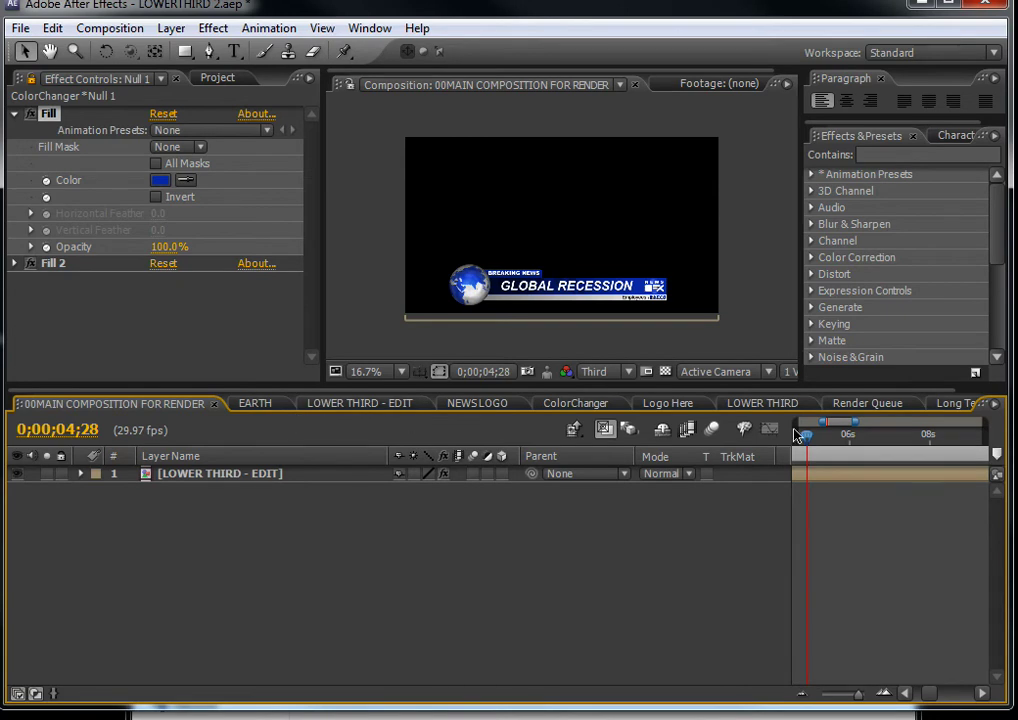
key(";")
left_click_drag(827, 438, 885, 442)
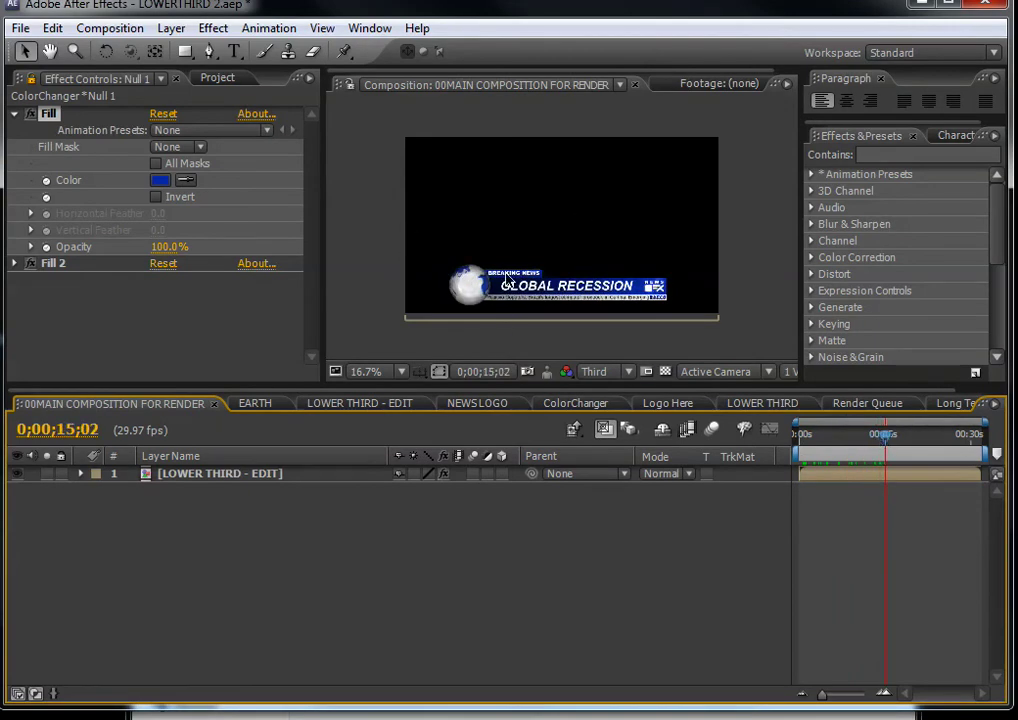
Import ExodusRAWPreviewh265.mov from its Explorer folder, place it beneath the LOWER THIRD - EDIT layer and preview the composite at 0;00;12;10.
left_click(217, 77)
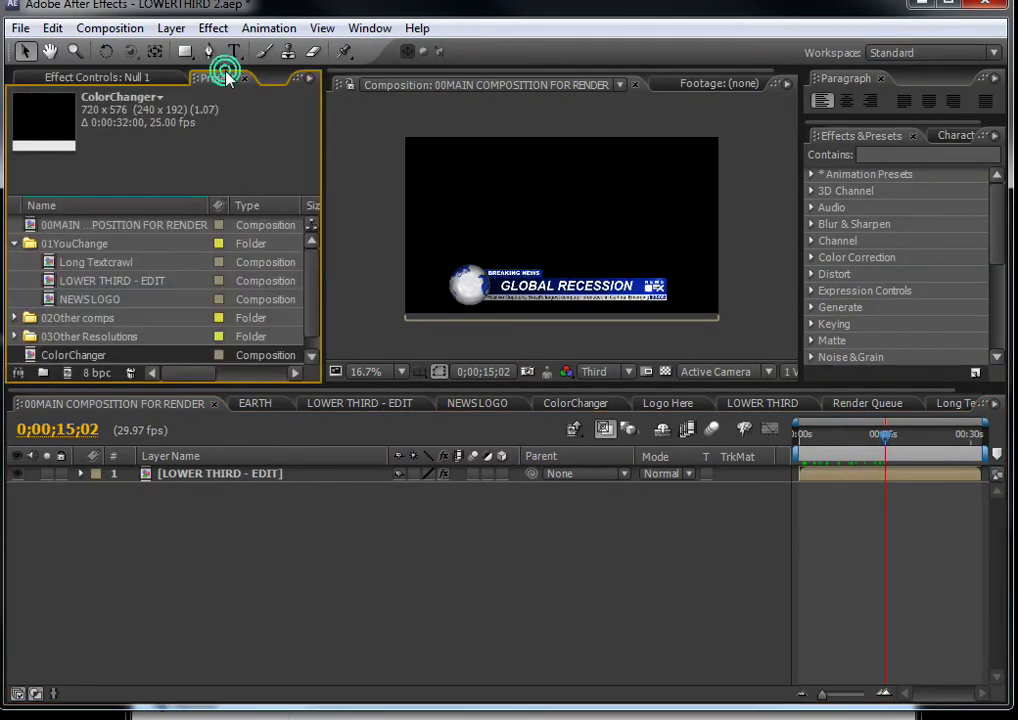
left_click(182, 554)
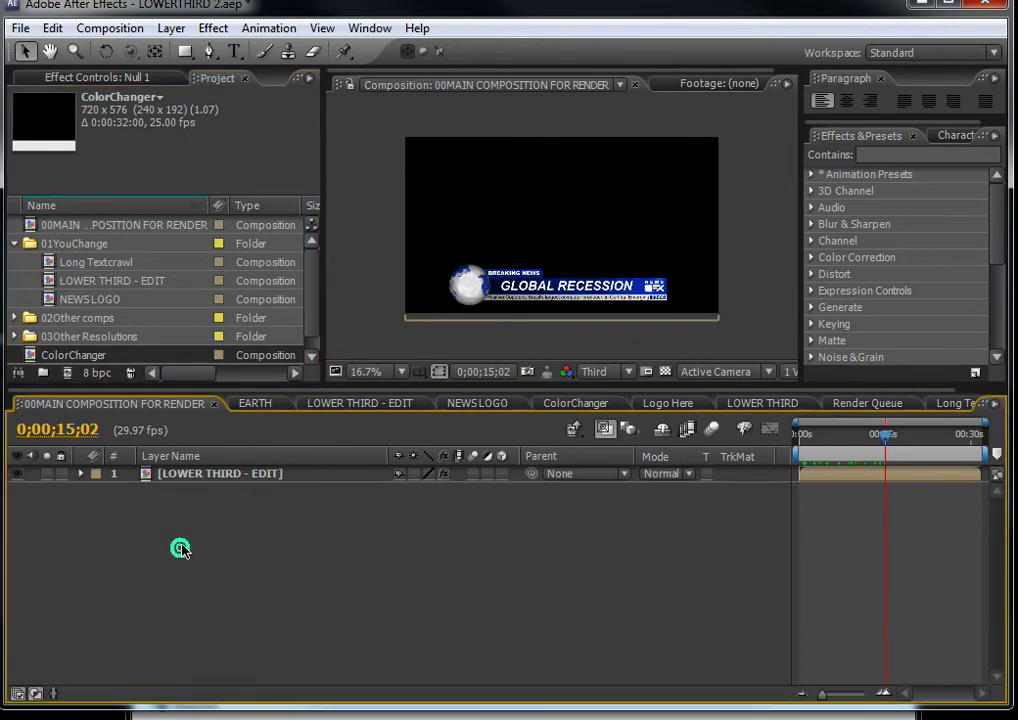
key("alt+Tab")
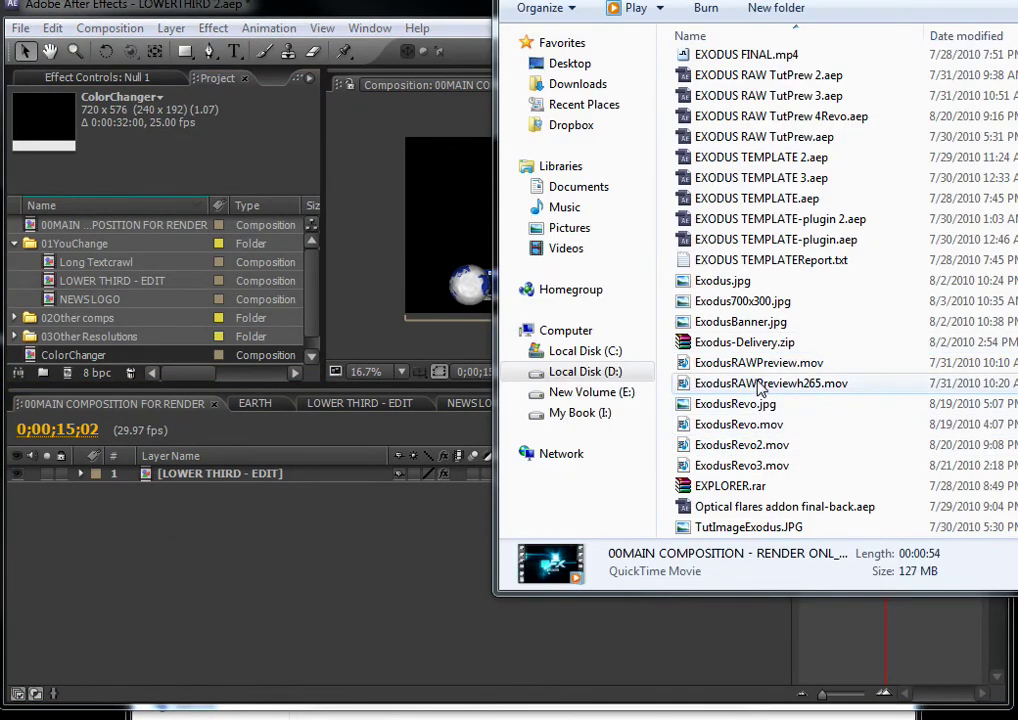
left_click_drag(744, 391, 104, 357)
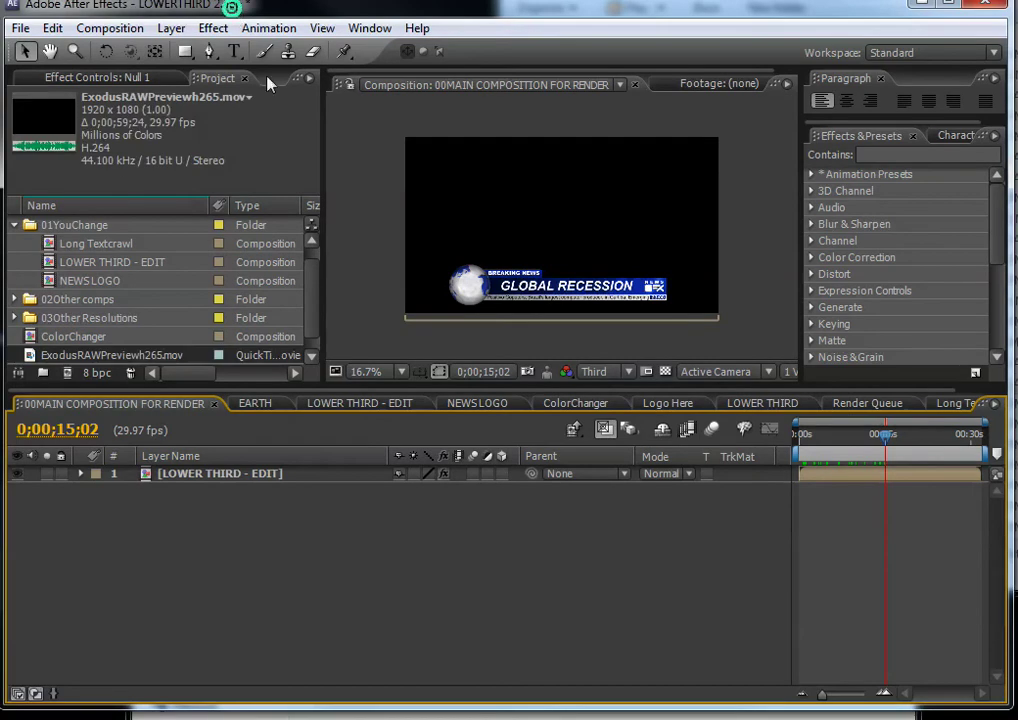
left_click_drag(152, 358, 272, 610)
mouse_move(857, 436)
left_mouse_down()
mouse_move(808, 438)
mouse_move(833, 446)
mouse_move(869, 435)
left_mouse_up()
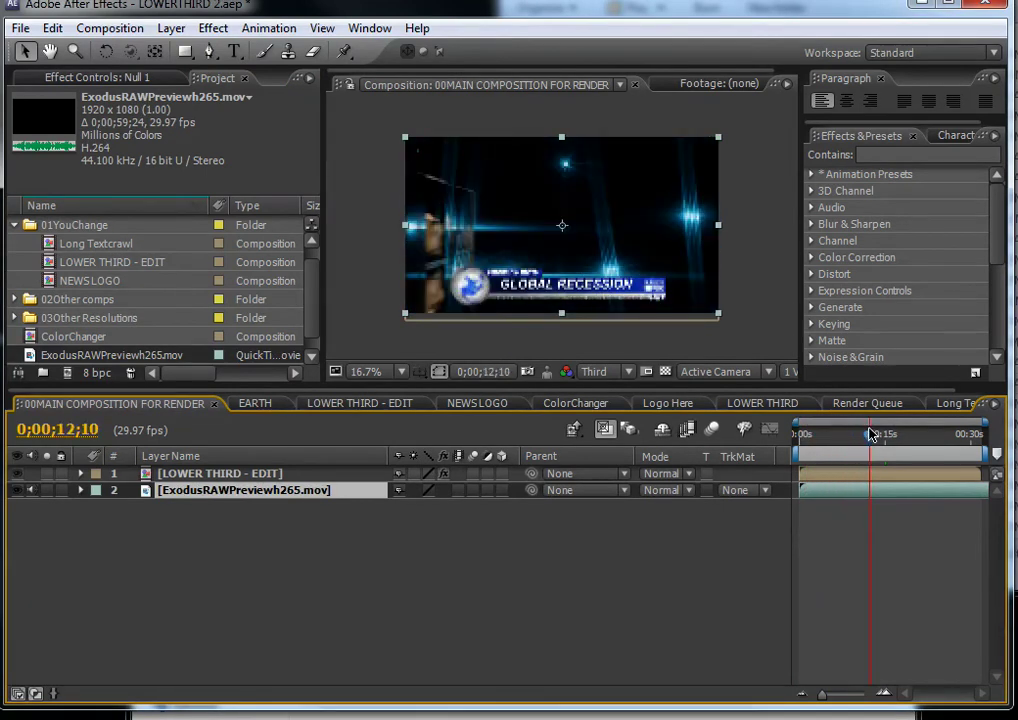
Briefly hide and reshow the LOWER THIRD - EDIT layer, and hide the ExodusRAWPreviewh265.mov layer's video.
left_click(16, 474)
left_click(16, 475)
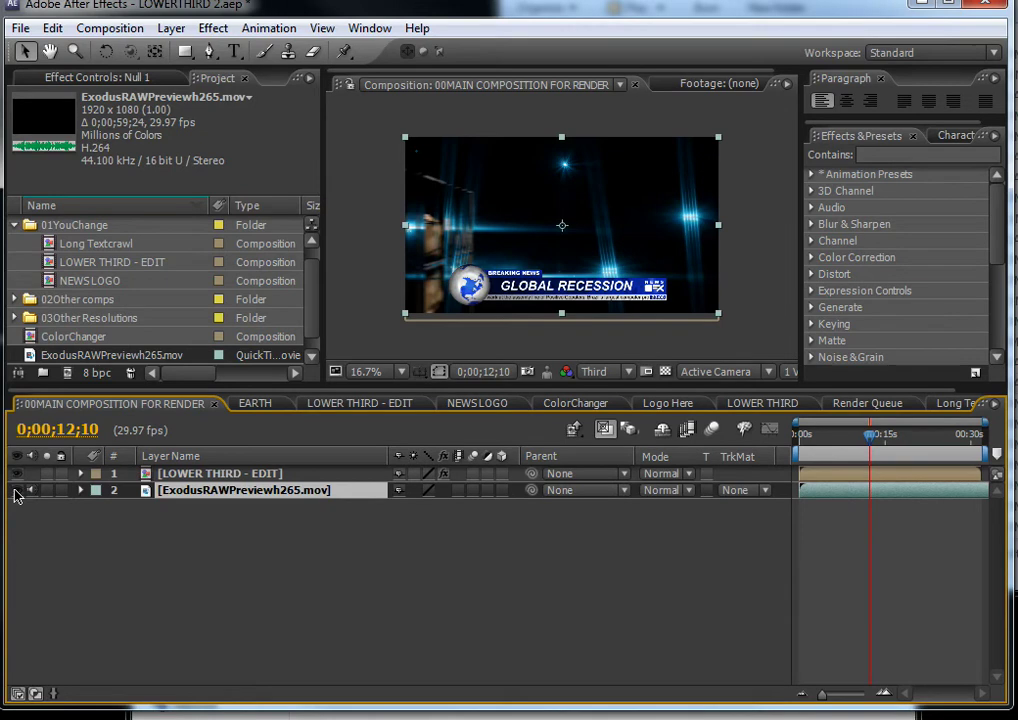
left_click(16, 490)
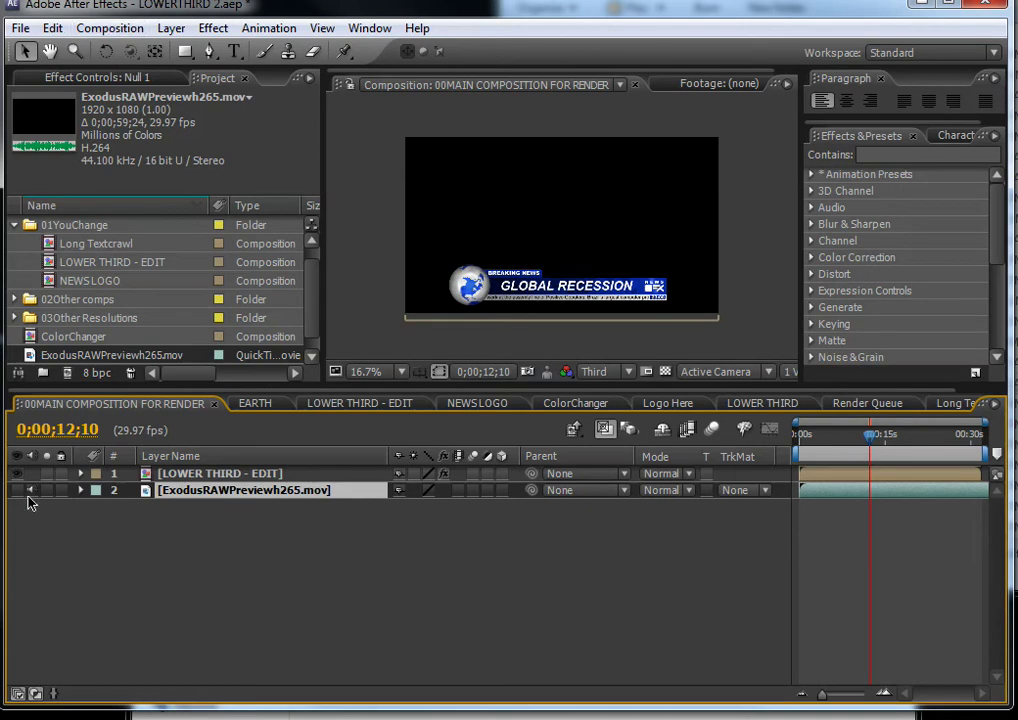
Queue the main composition for rendering as a movie, enlarge the render queue and open the queued item's output module settings.
left_click(85, 28)
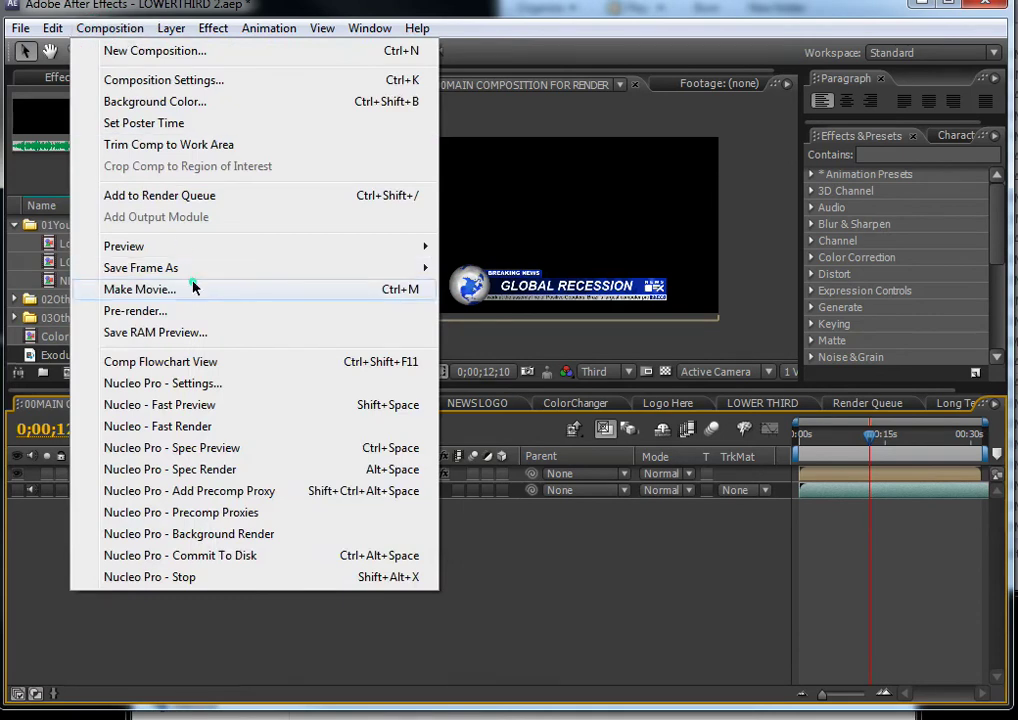
left_click(196, 289)
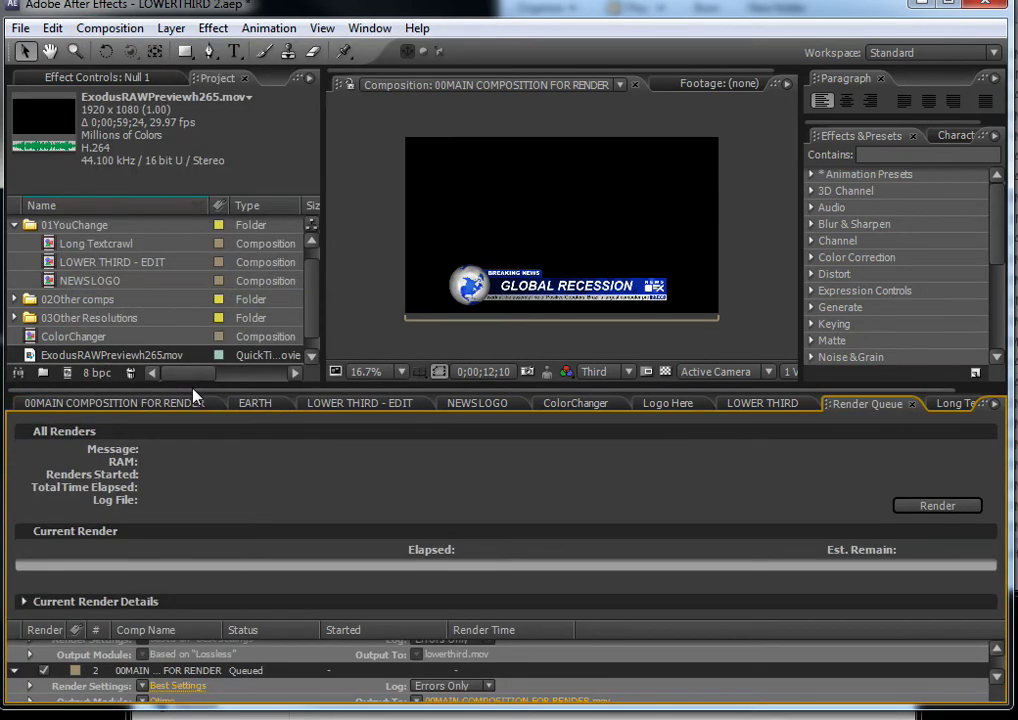
left_click_drag(192, 386, 216, 207)
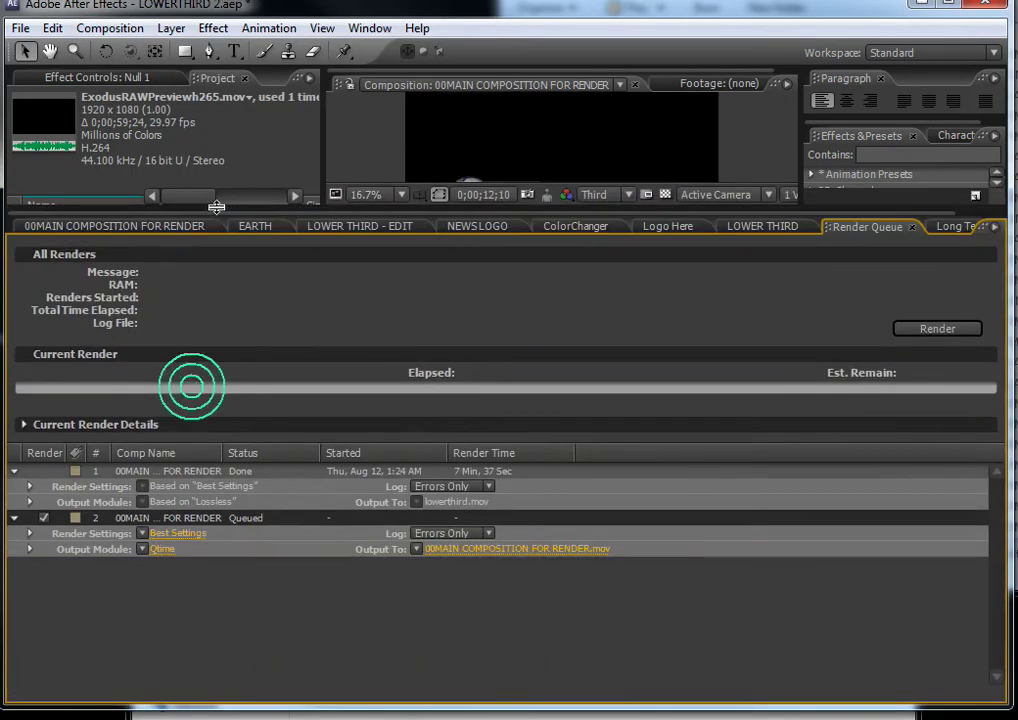
left_click(162, 550)
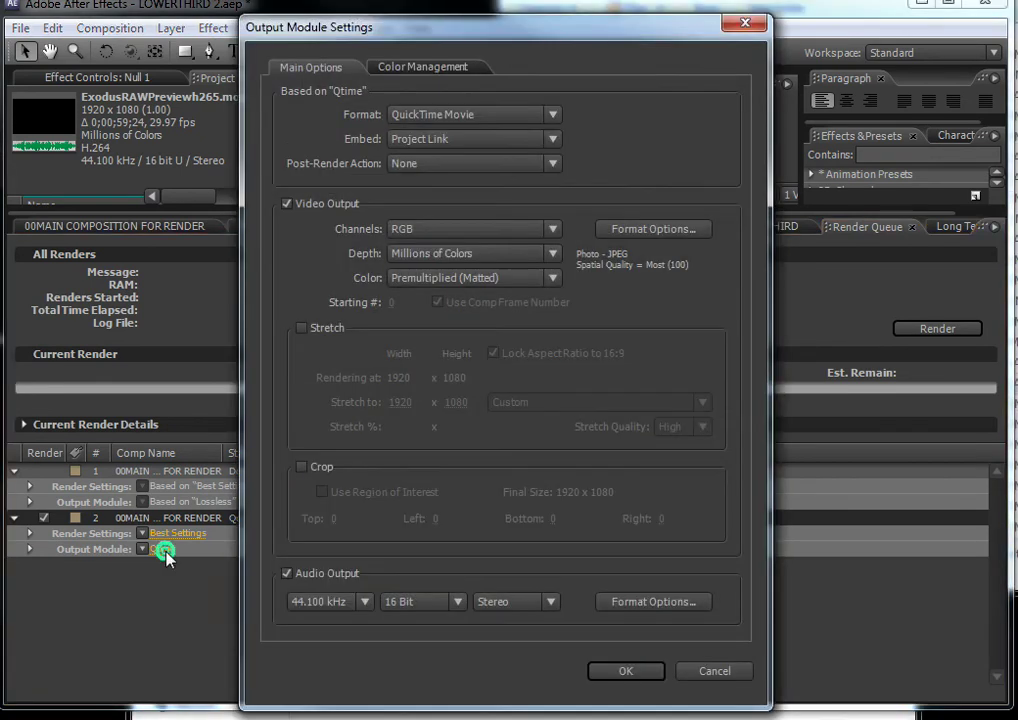
left_click_drag(333, 26, 258, 30)
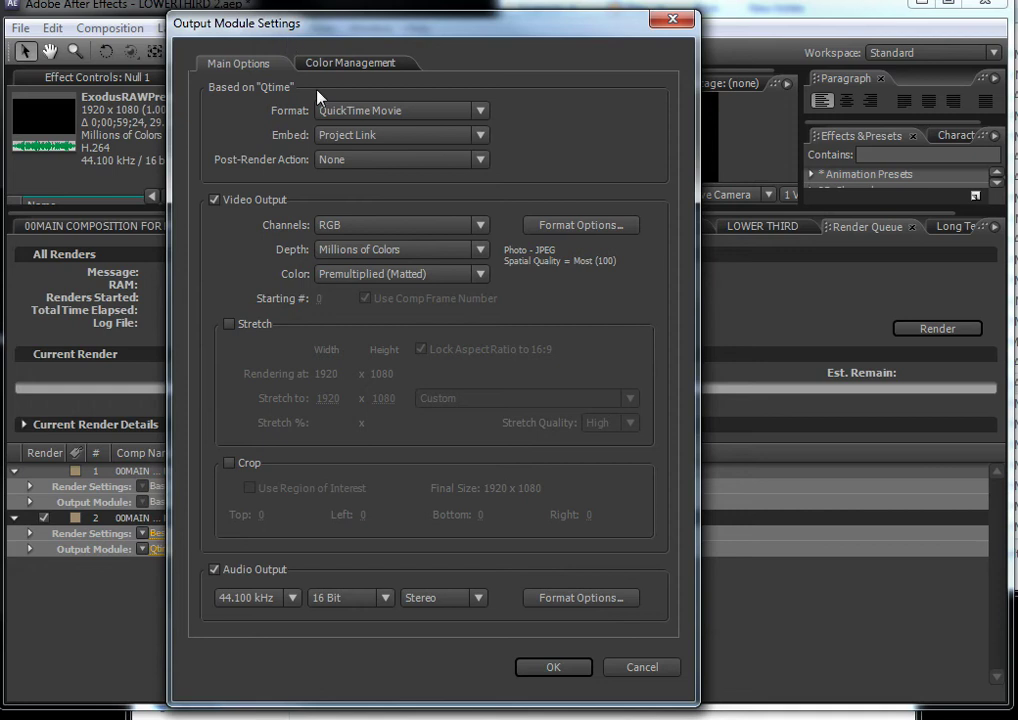
mouse_move(375, 34)
left_mouse_down()
mouse_move(163, 32)
mouse_move(362, 37)
left_mouse_up()
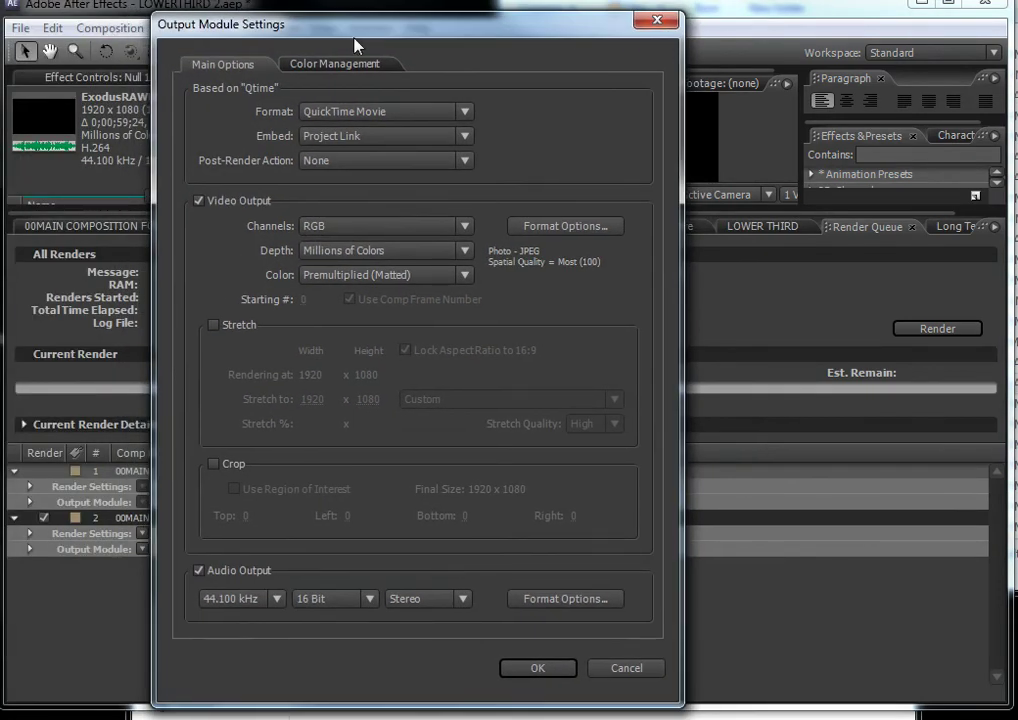
Review the QuickTime Movie format and its video compression settings without changing them.
left_click(432, 110)
left_click(371, 110)
left_click(556, 228)
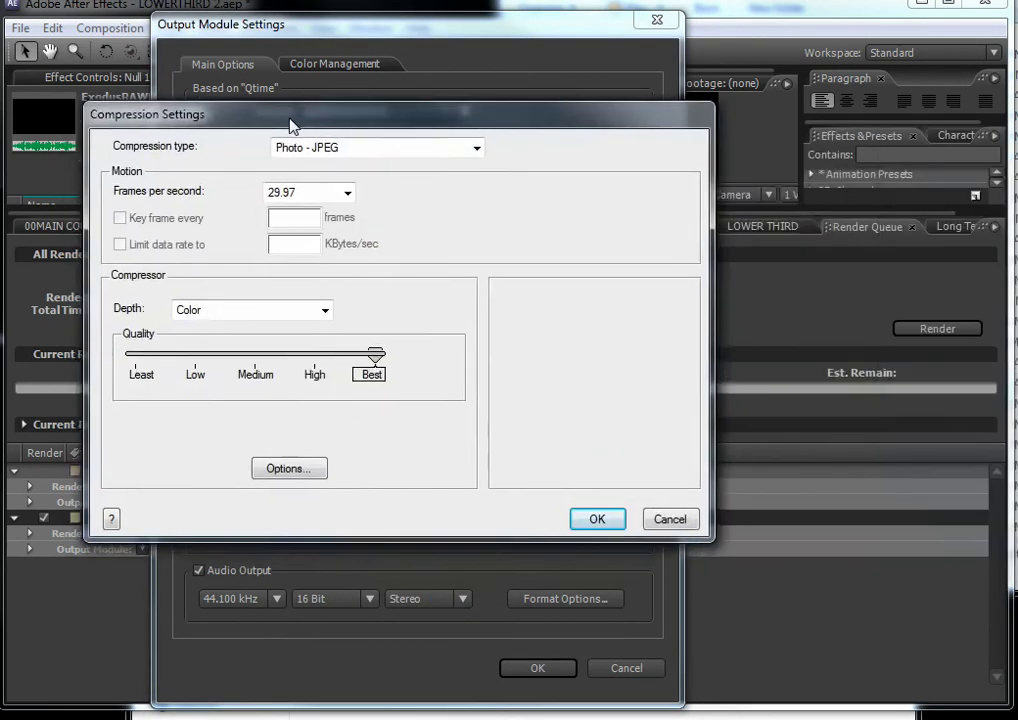
left_click_drag(291, 124, 408, 130)
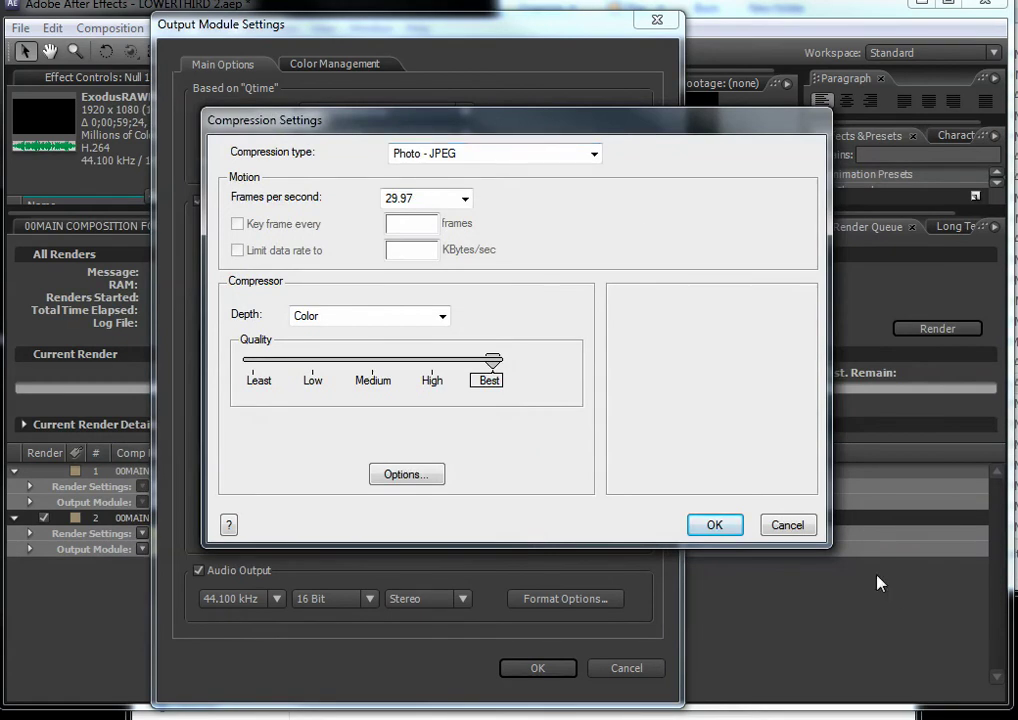
left_click(785, 527)
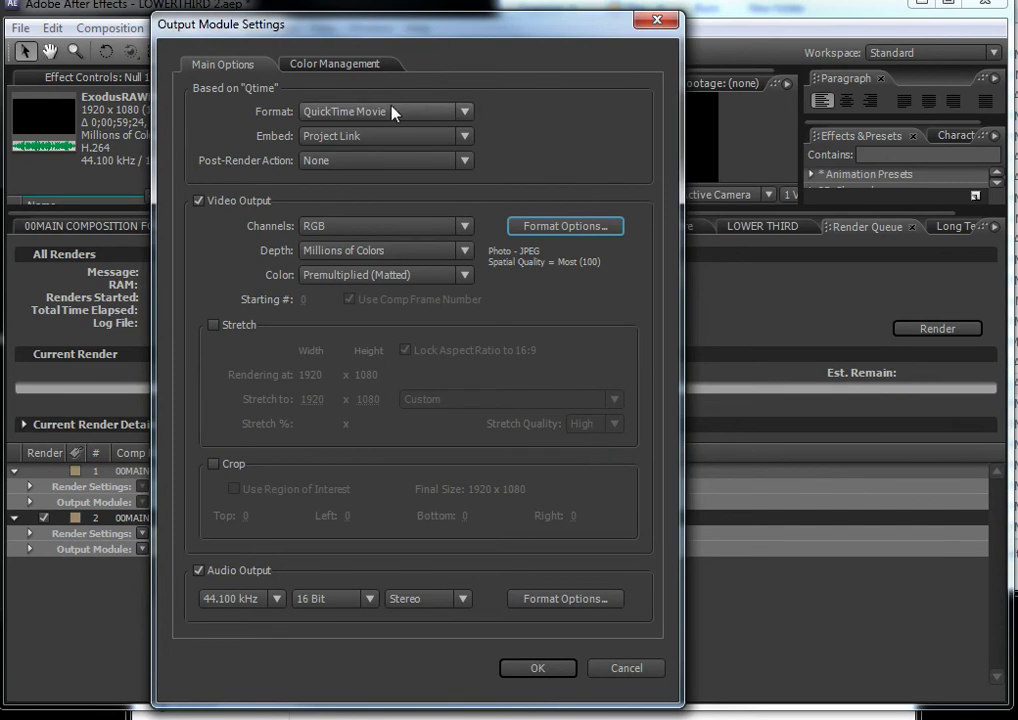
Set the QuickTime video compression type to PNG with a depth of Millions of Colors+.
left_click(550, 229)
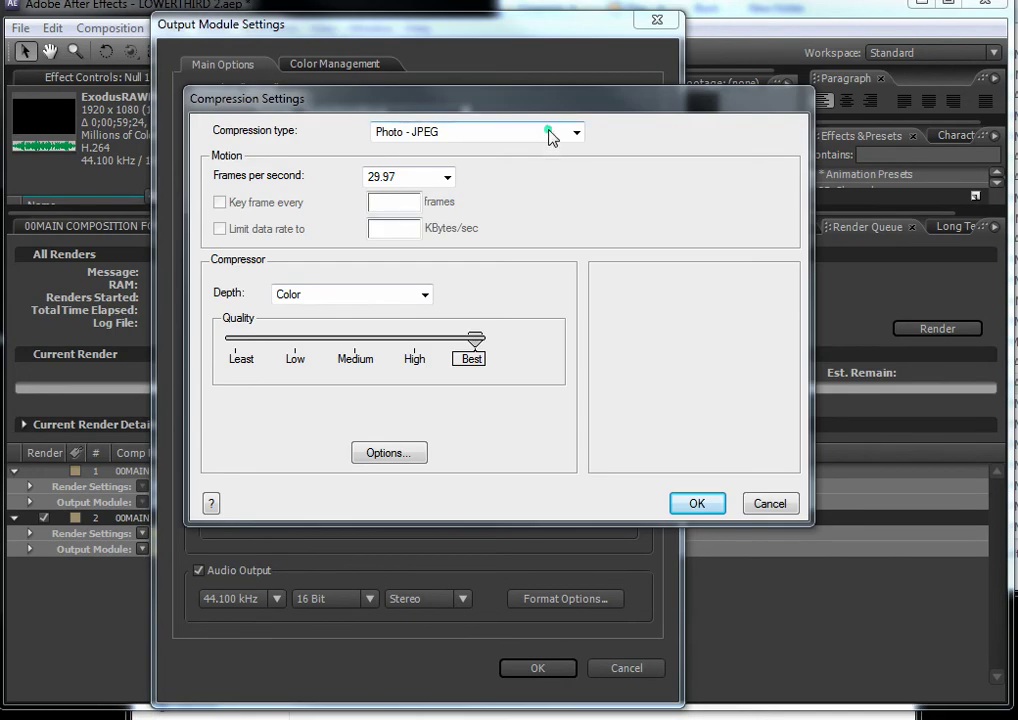
left_click(550, 132)
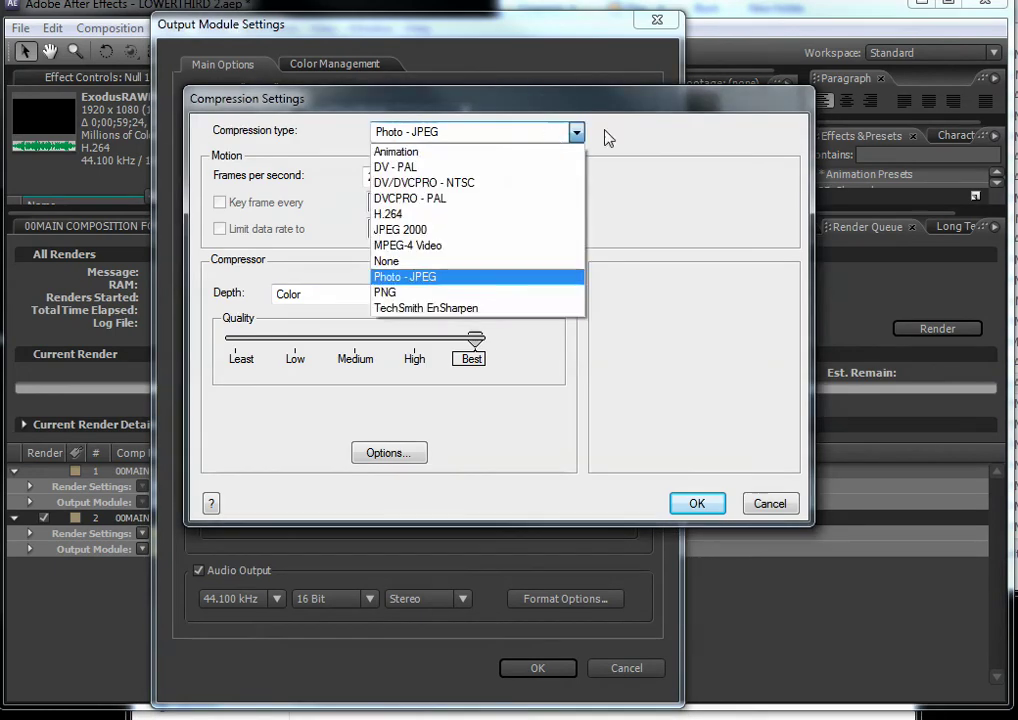
left_click(407, 298)
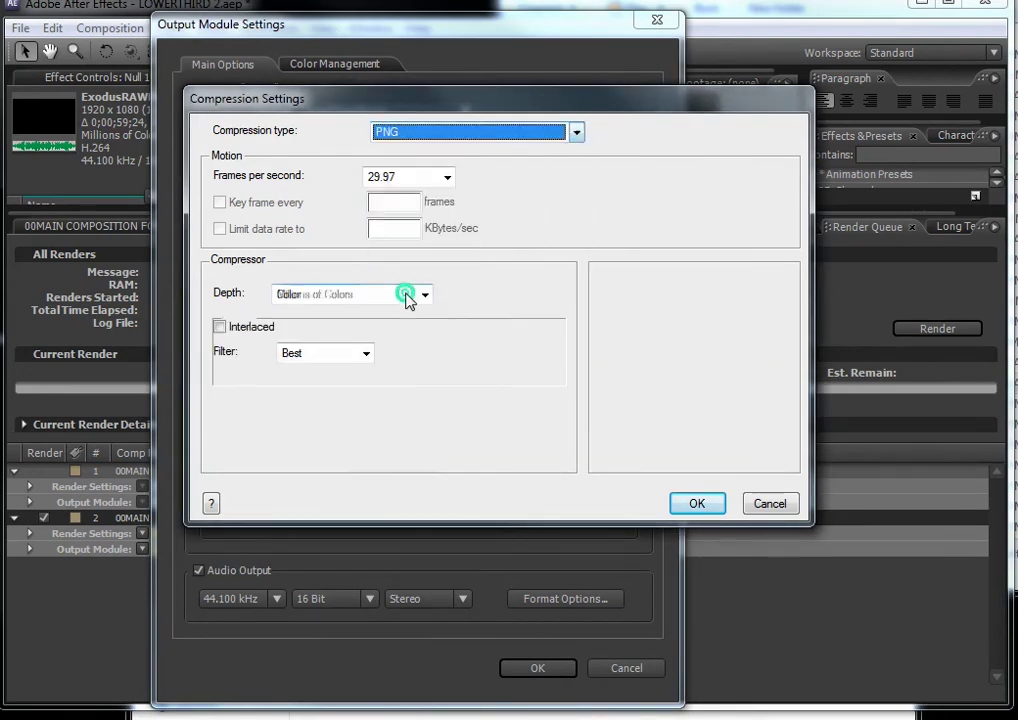
left_click(364, 296)
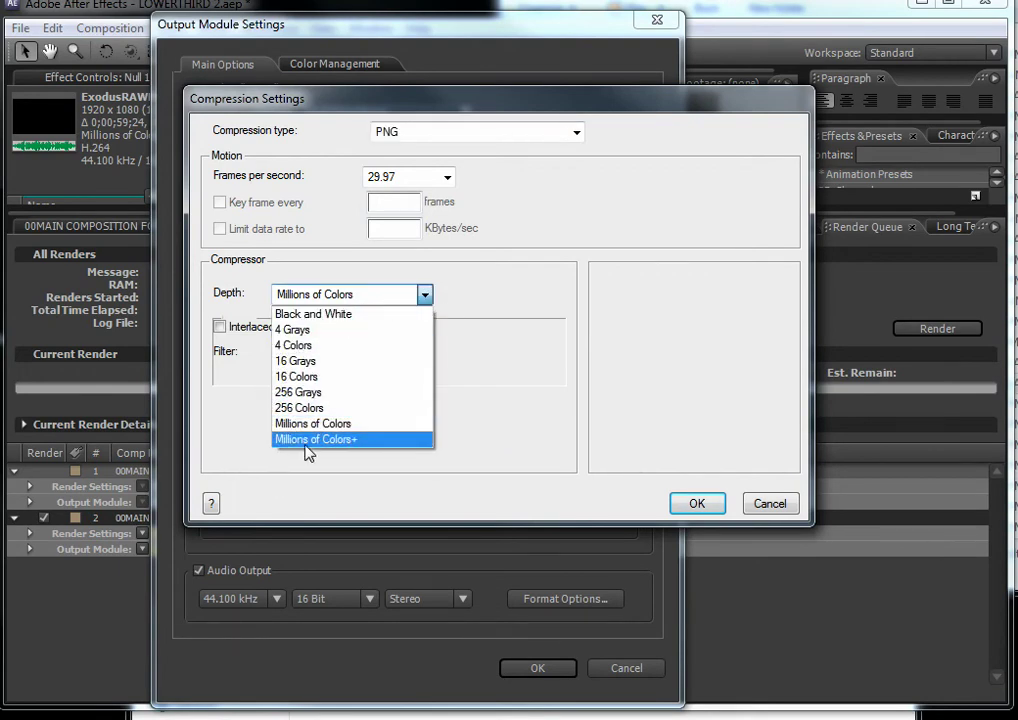
left_click(308, 442)
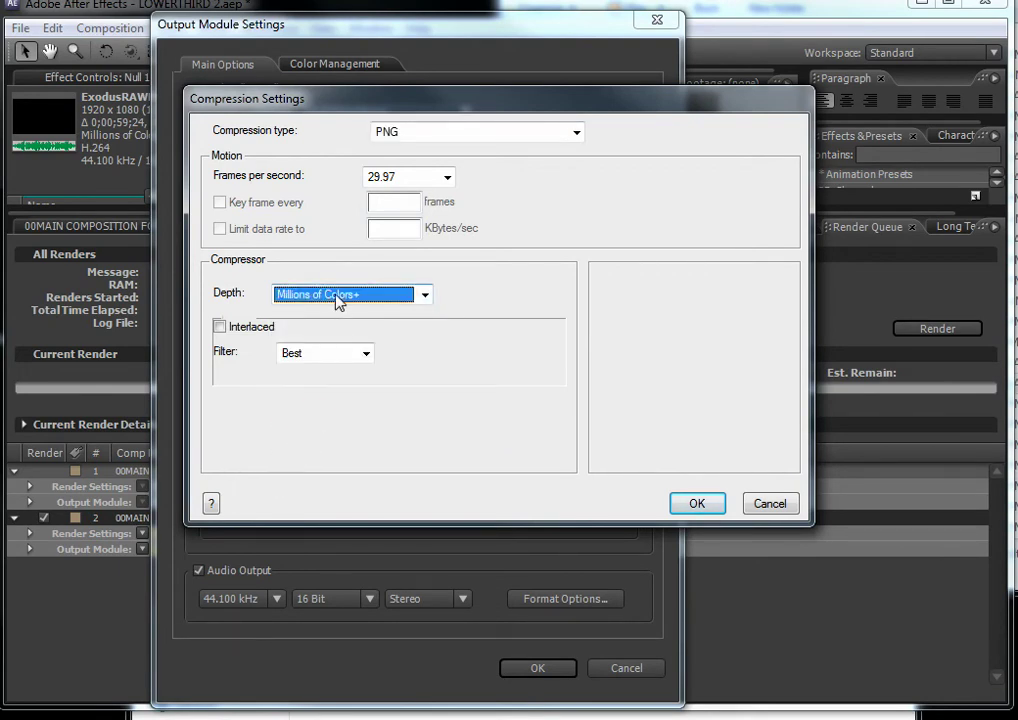
left_click(693, 505)
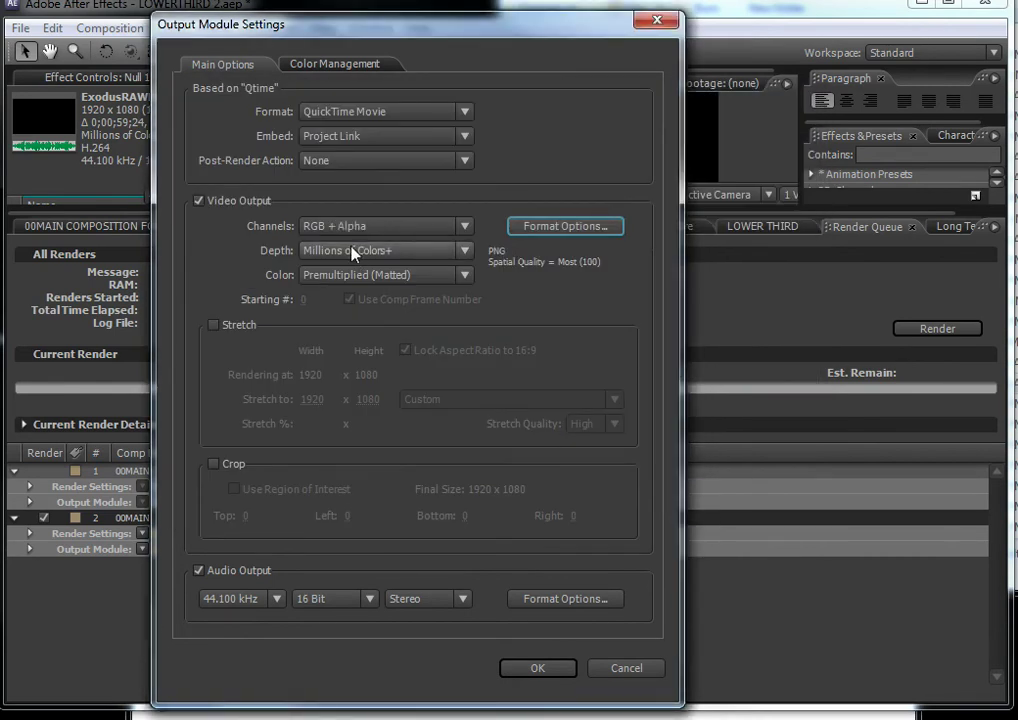
Turn off audio output and apply the output module settings.
left_click(199, 571)
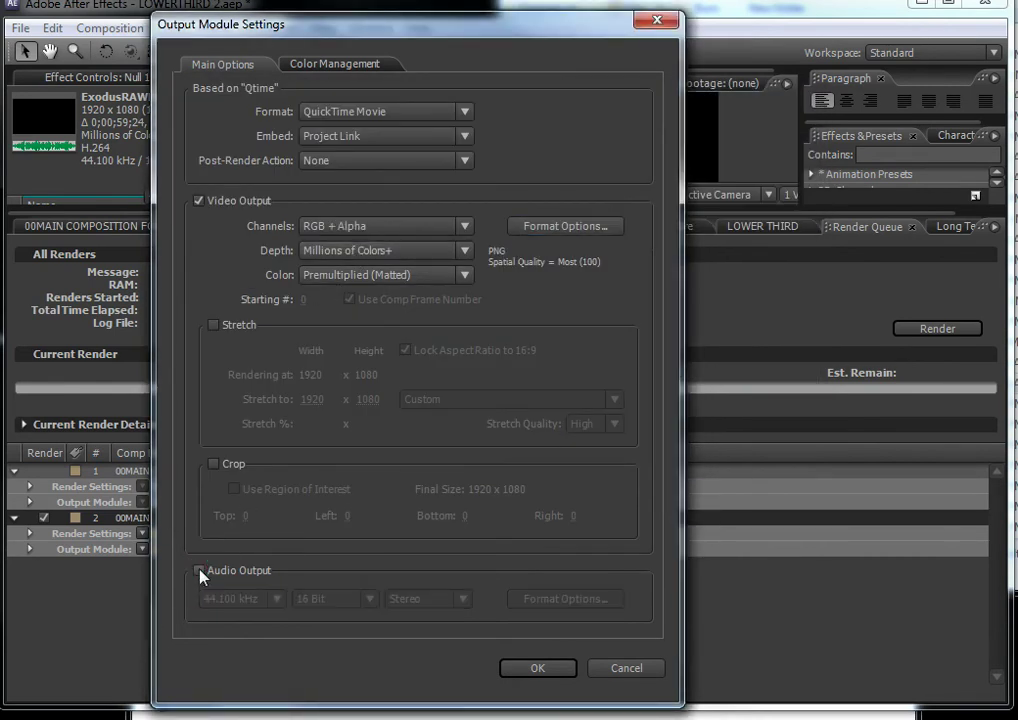
left_click(199, 571)
left_click(199, 571)
left_click(513, 668)
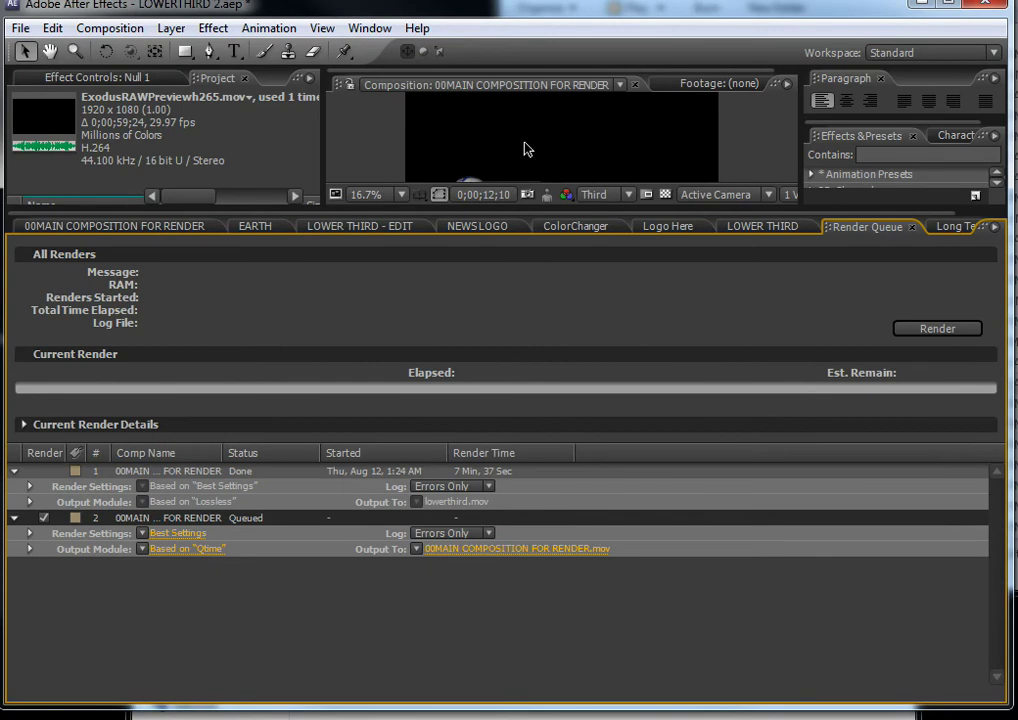
Switch to the Explorer window, go back to DELIVERY NEWS and open the NEWS COUNTDOWN folder.
scroll(520, 145, "down", 2)
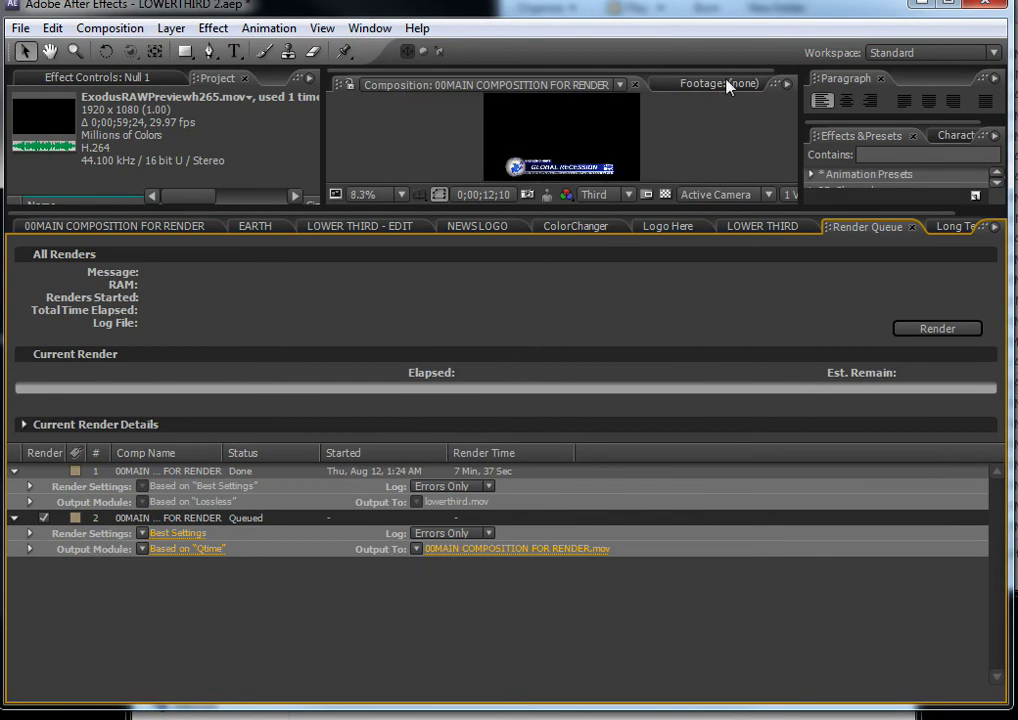
left_click_drag(68, 14, 67, 20)
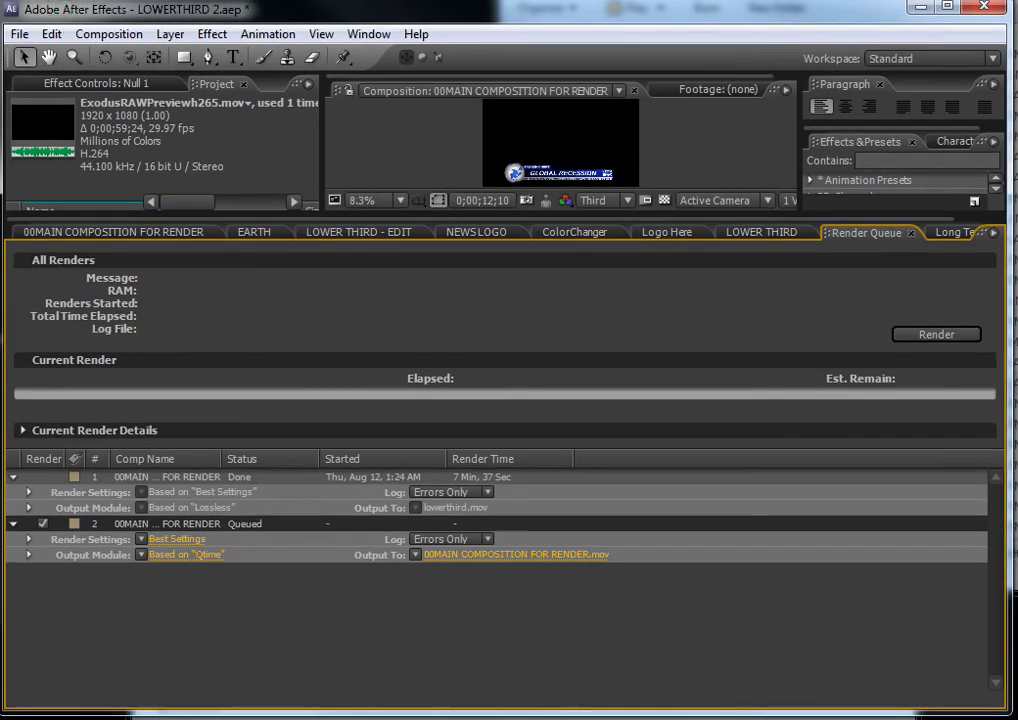
key("alt+Tab")
left_click(147, 226)
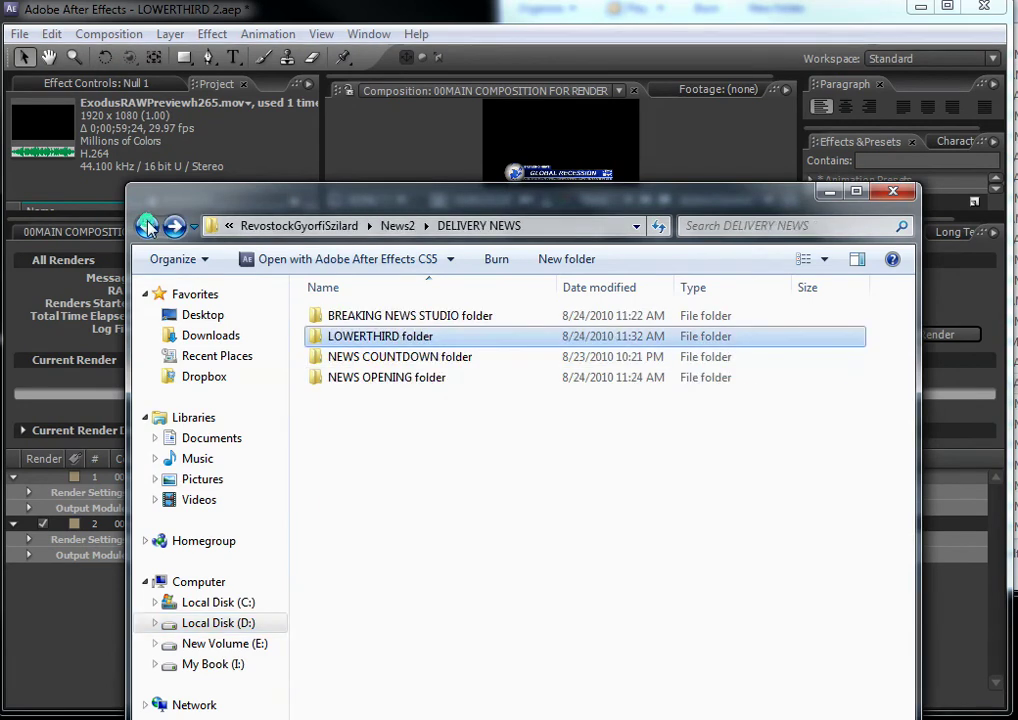
double_click(355, 357)
Open NEWS COUNTDOWN 2.aep with Adobe After Effects CS3, discarding changes to LOWERTHIRD 2.aep, and show the full composition frame.
left_click(357, 340)
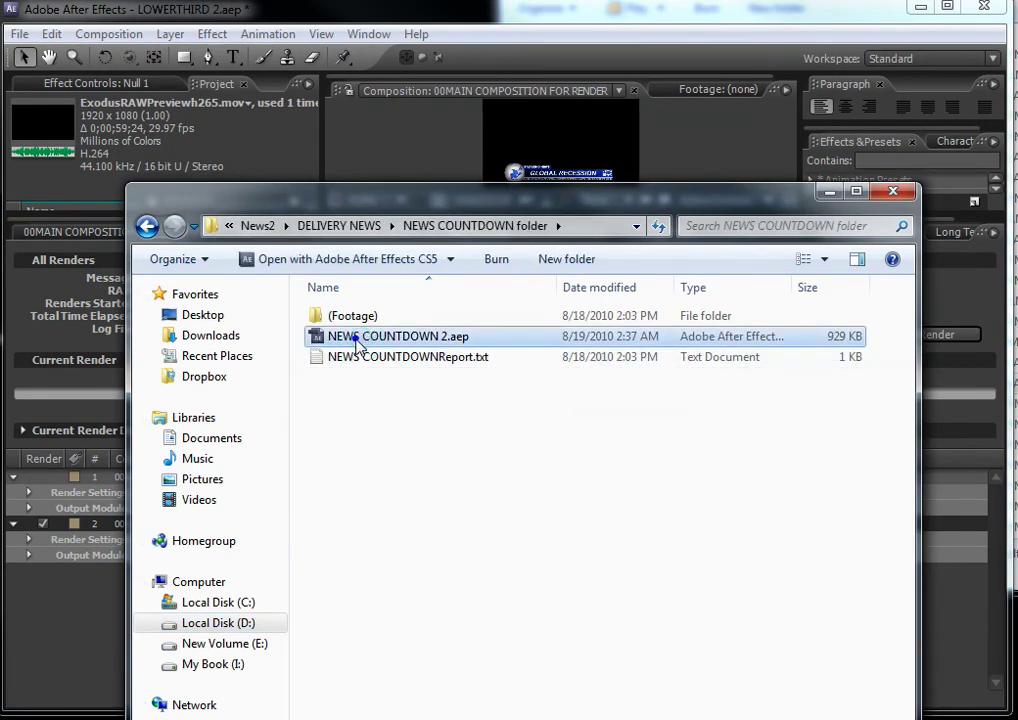
right_click(357, 342)
mouse_move(415, 420)
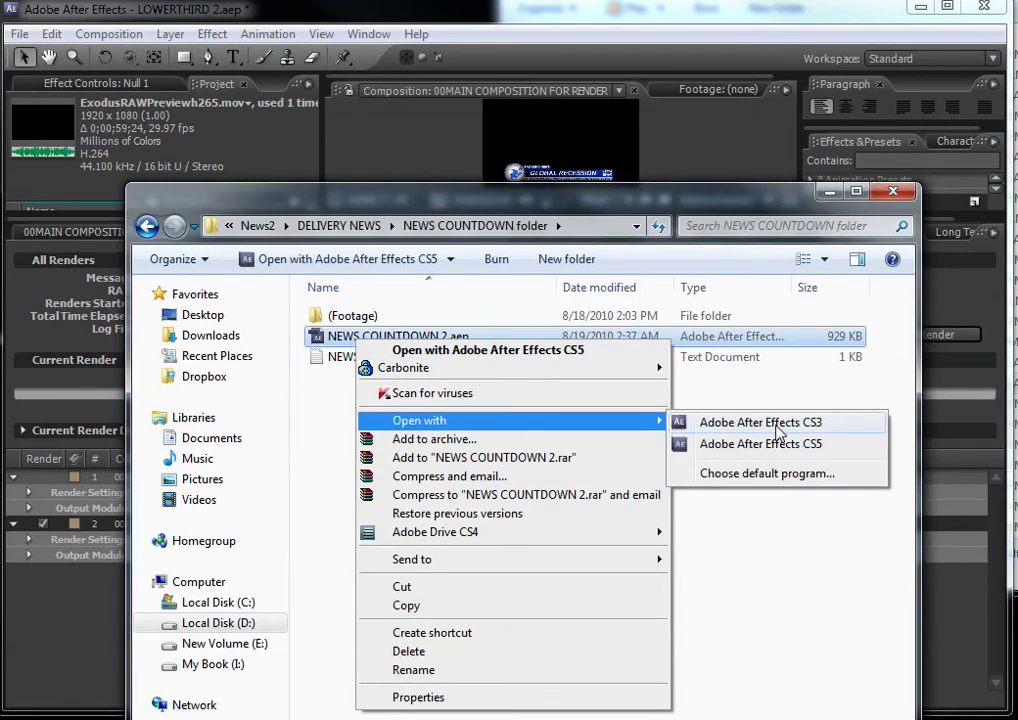
left_click(778, 427)
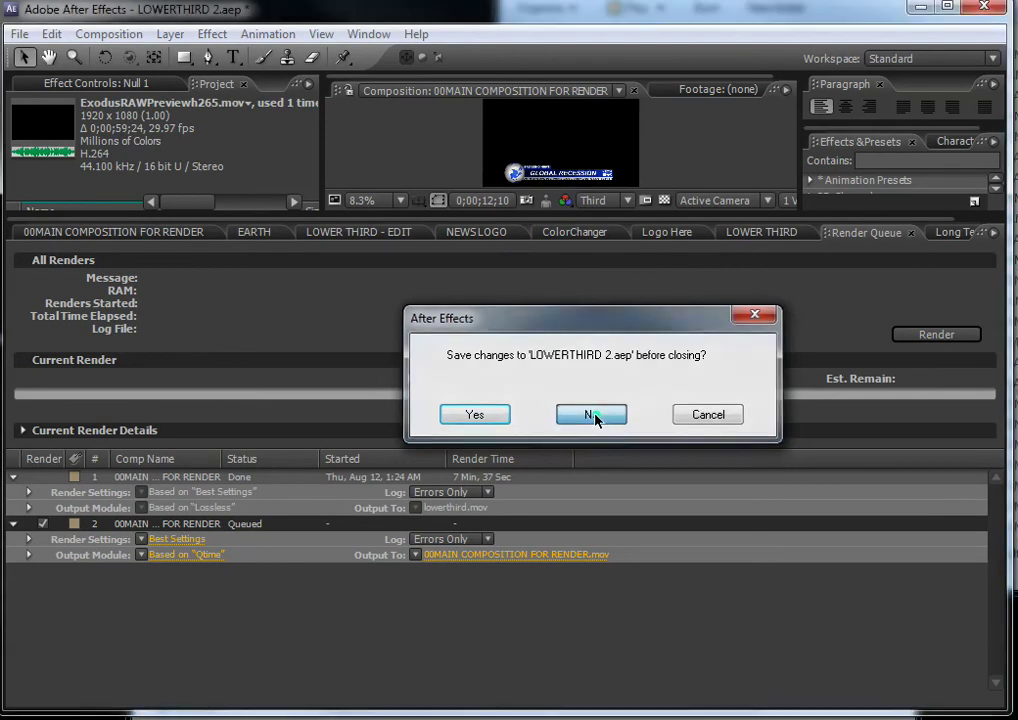
left_click(591, 414)
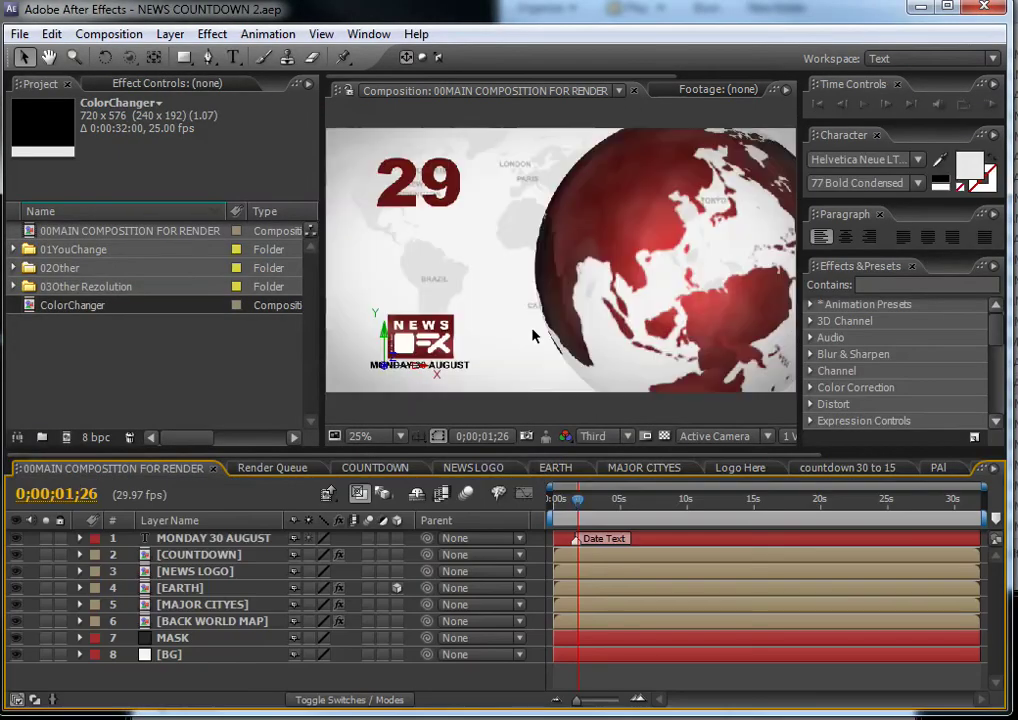
key("comma")
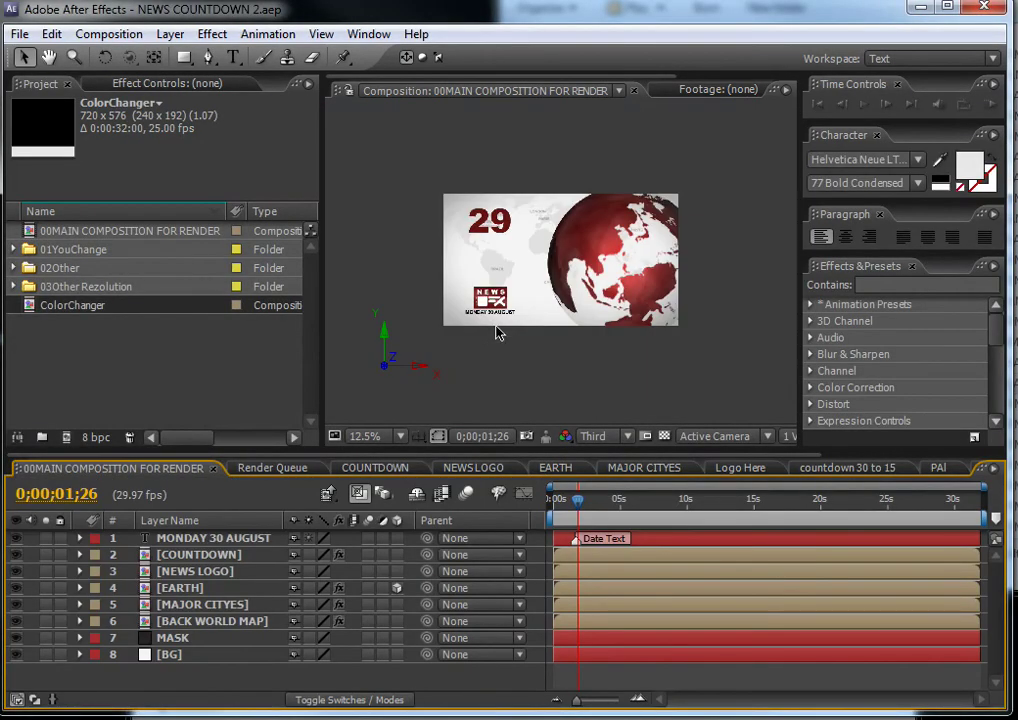
Enlarge the timeline area, expand the 01YouChange folder and select the Logo Here composition.
left_click_drag(420, 456, 420, 403)
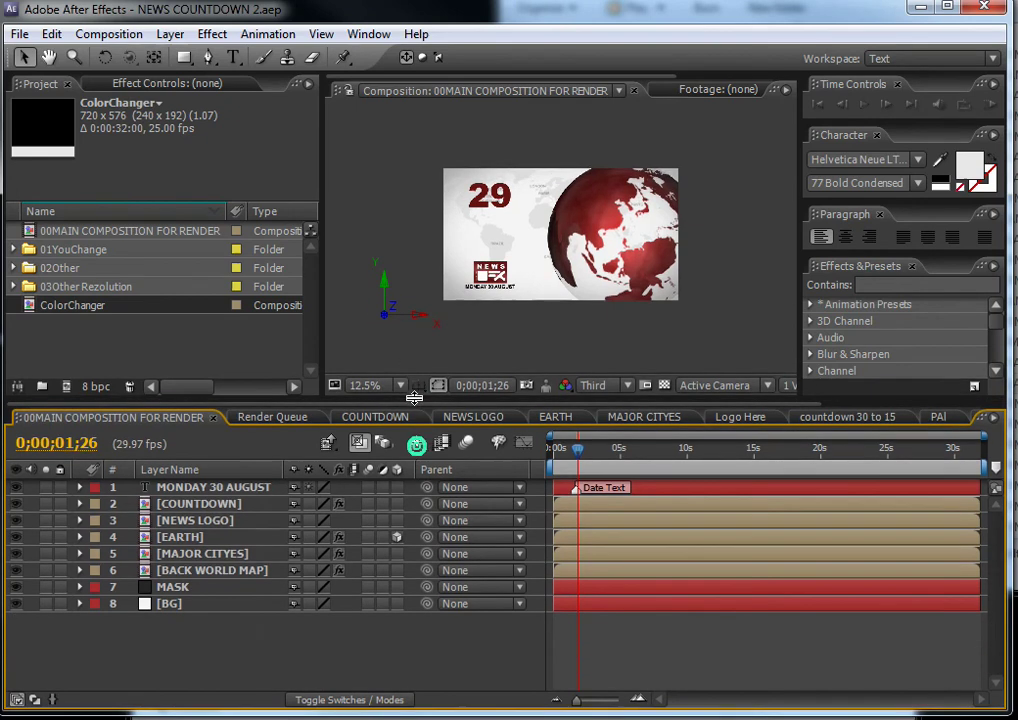
left_click(90, 230)
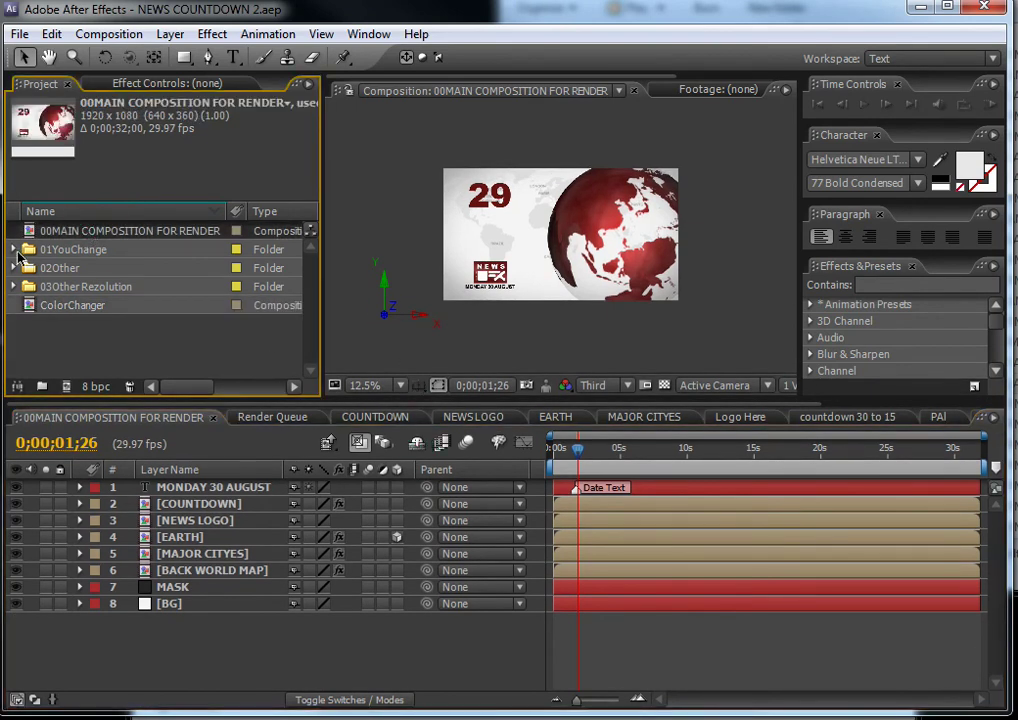
left_click(14, 250)
left_click(70, 269)
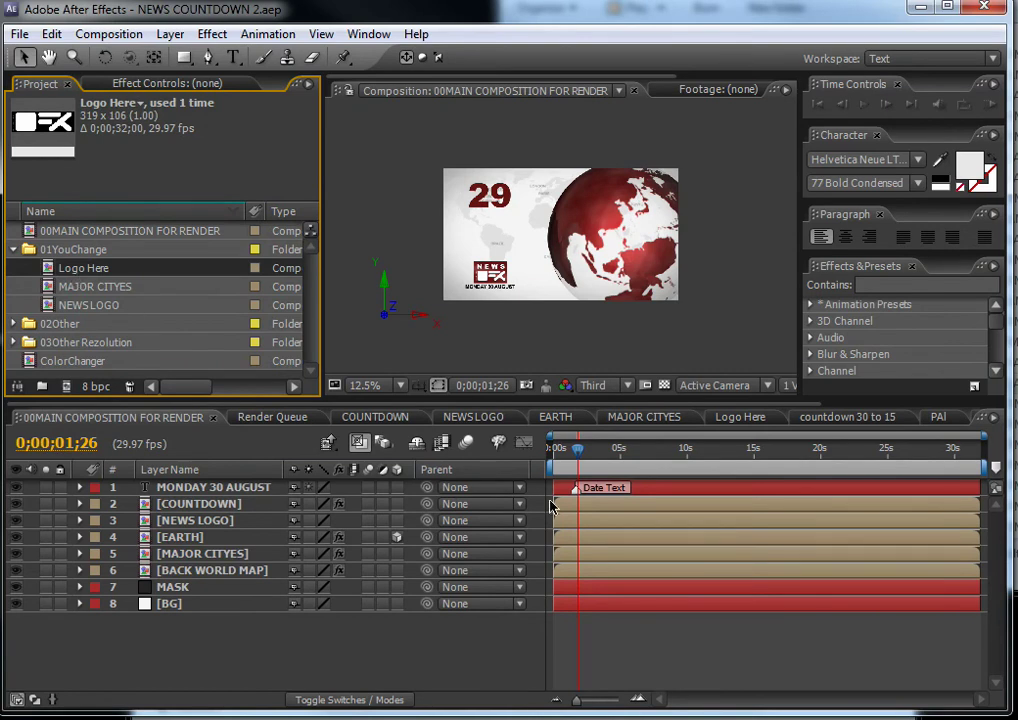
Toggle the MONDAY 30 AUGUST layer's visibility off and on, and select its text for editing in the magnified view.
left_click(660, 488)
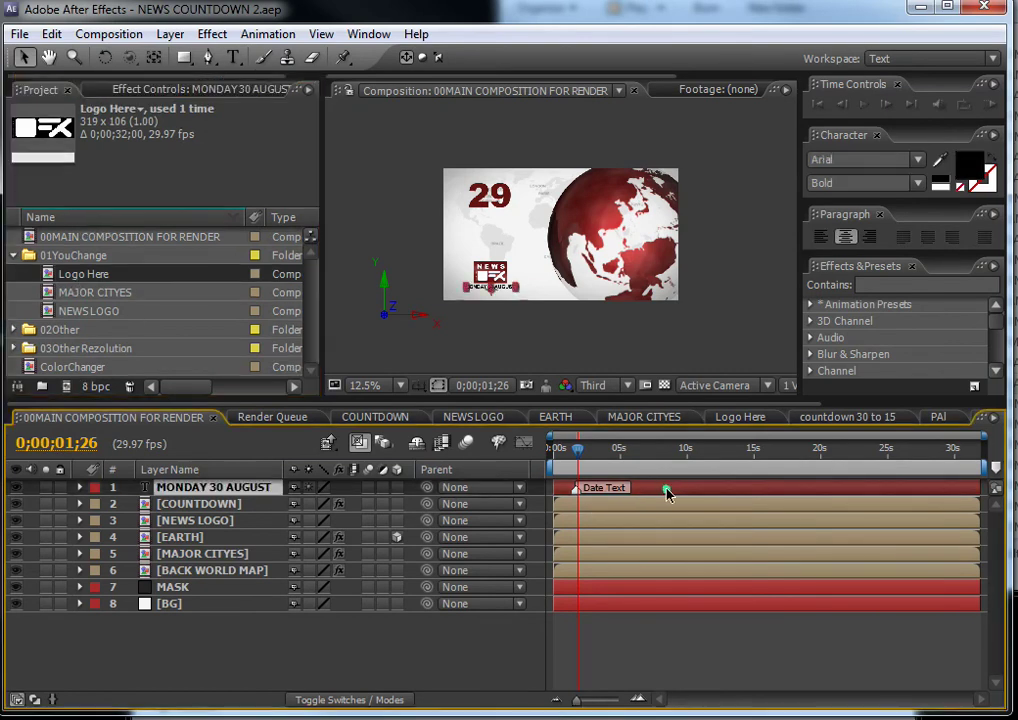
left_click(16, 488)
left_click(16, 488)
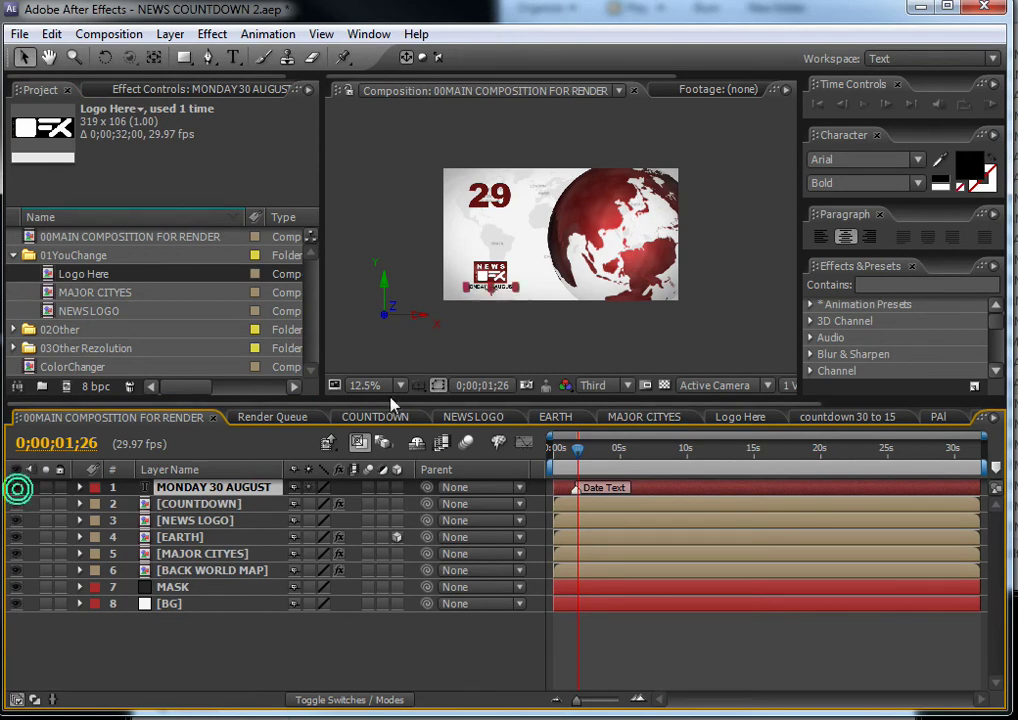
left_click(375, 636)
key("period")
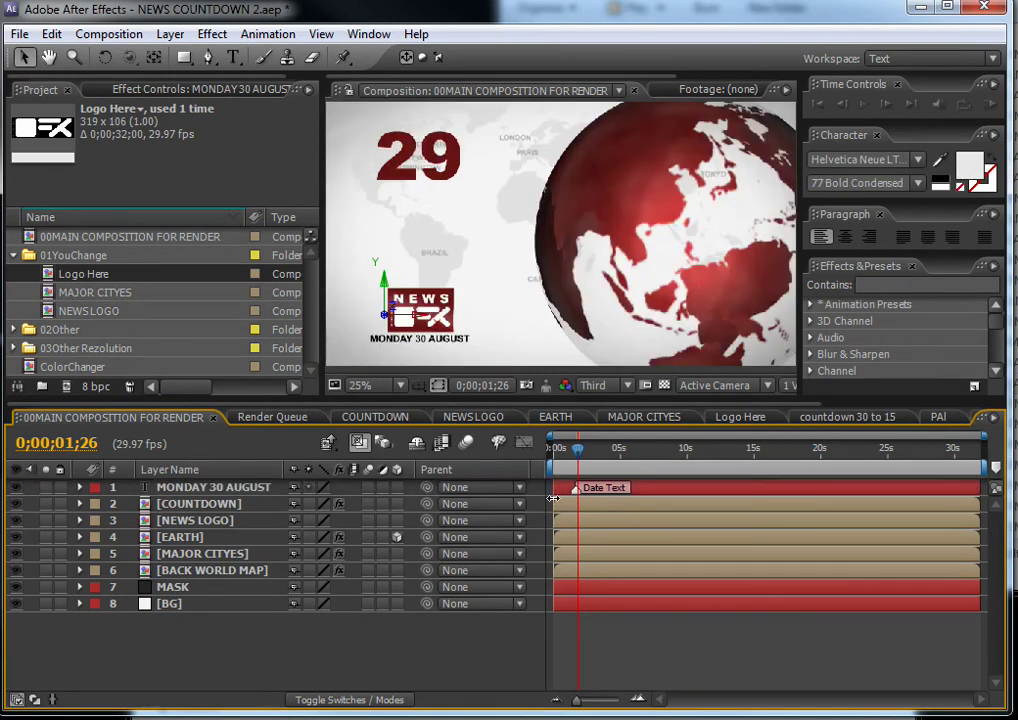
left_click(165, 490)
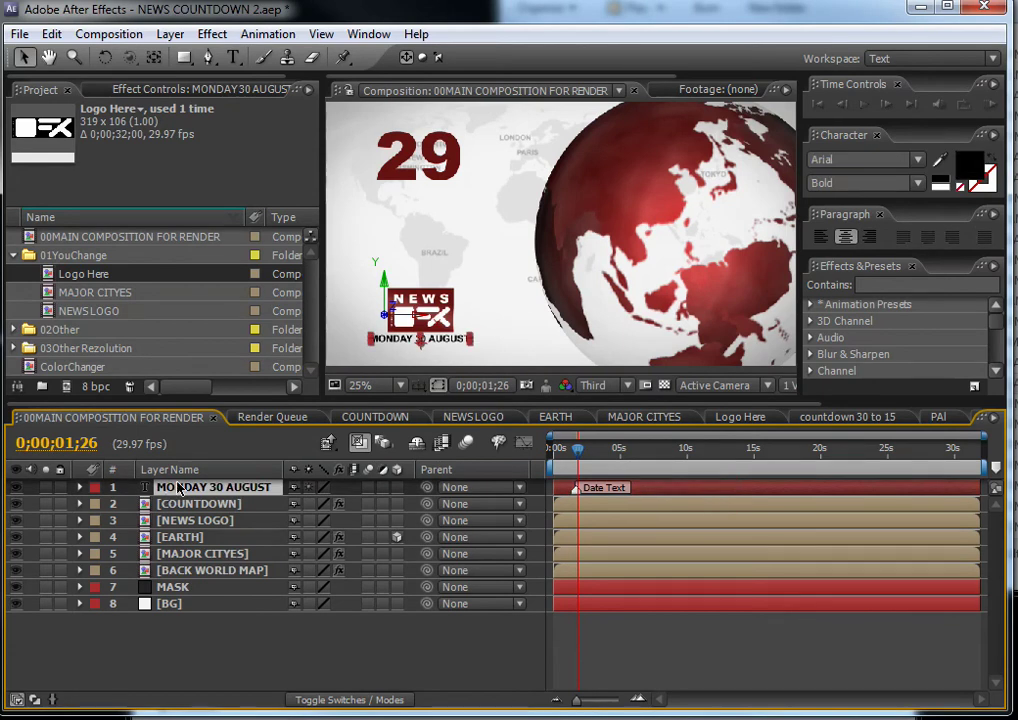
double_click(186, 490)
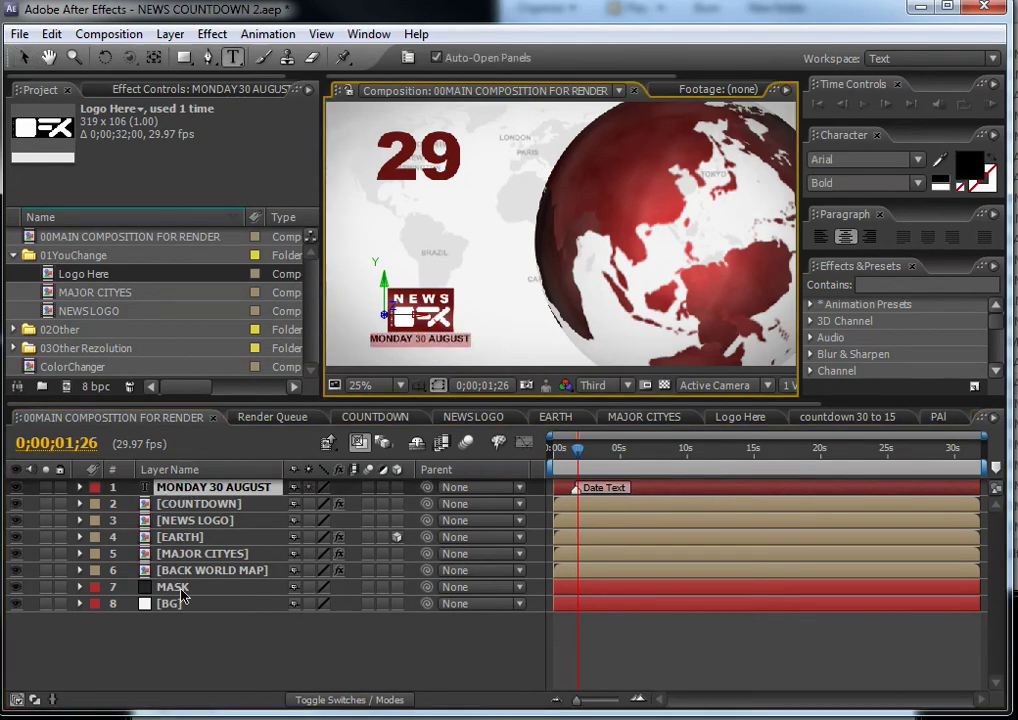
left_click(196, 667)
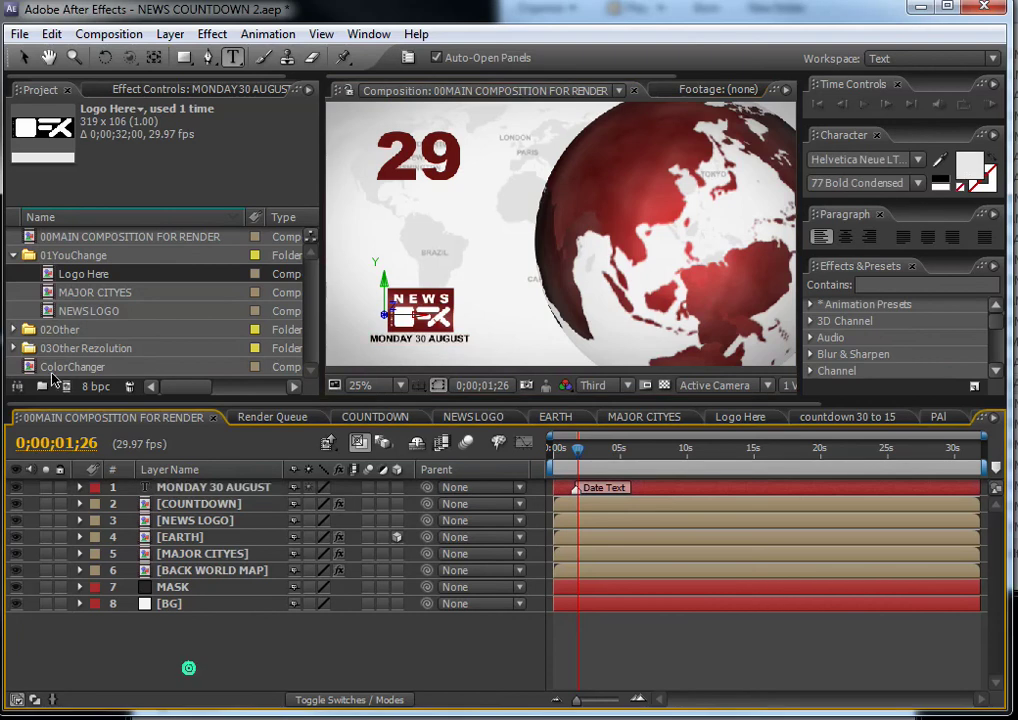
Open the Logo Here composition and toggle the LOGO.png layer's visibility off and on.
double_click(81, 276)
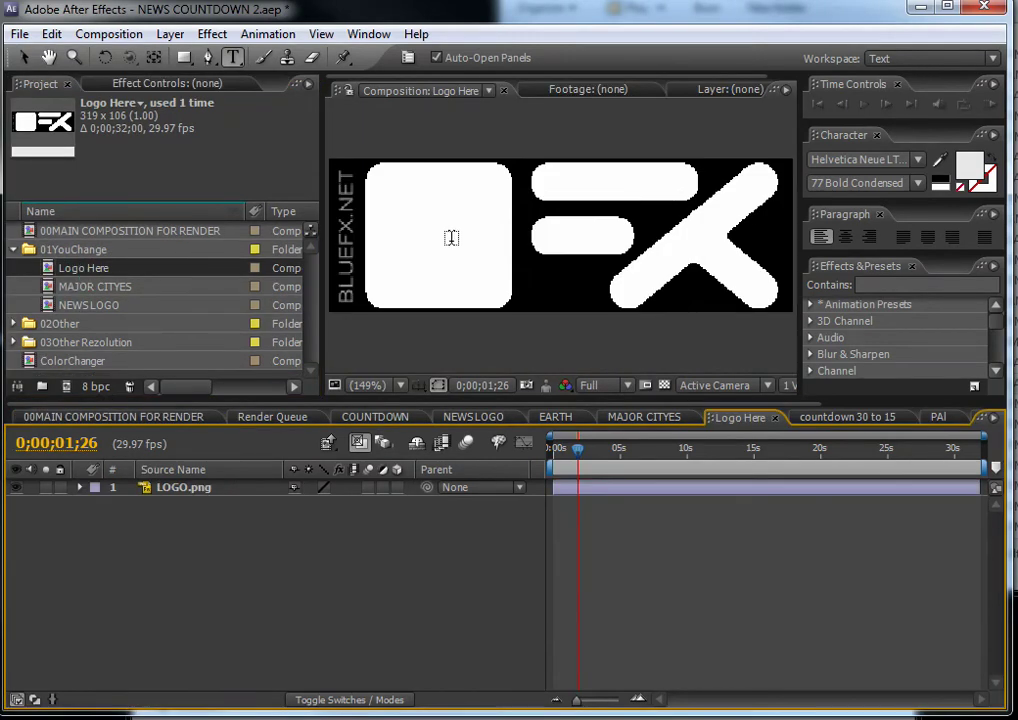
left_click(20, 488)
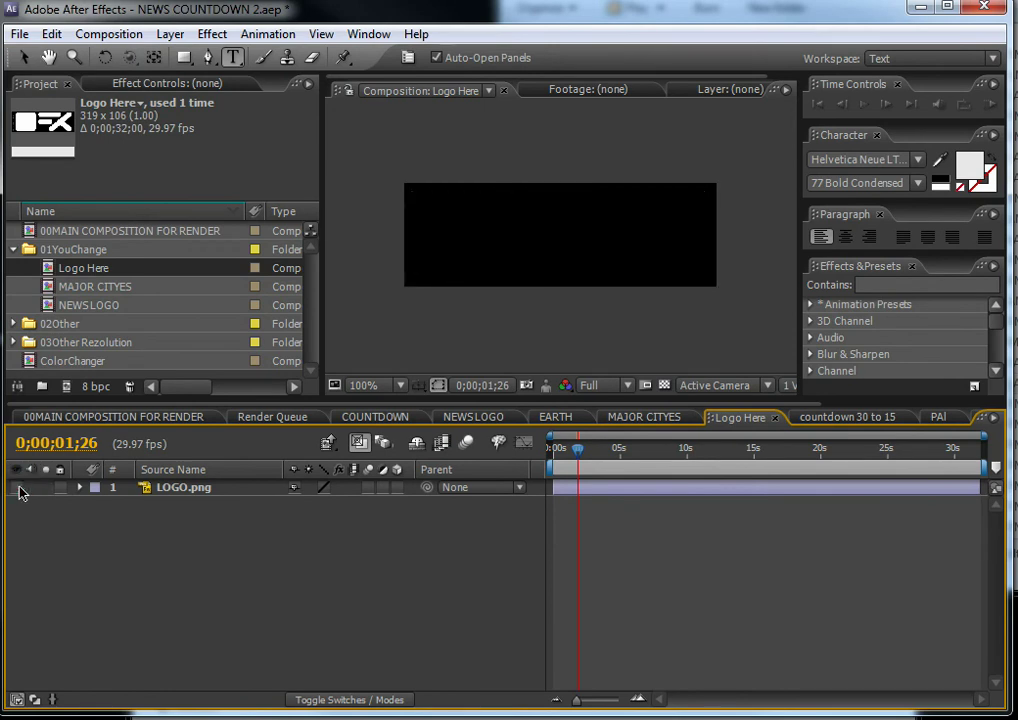
left_click(20, 488)
Open the MAJOR CITYES composition and select the DUBAI text layer, followed by the LONDON text layer.
left_click(85, 287)
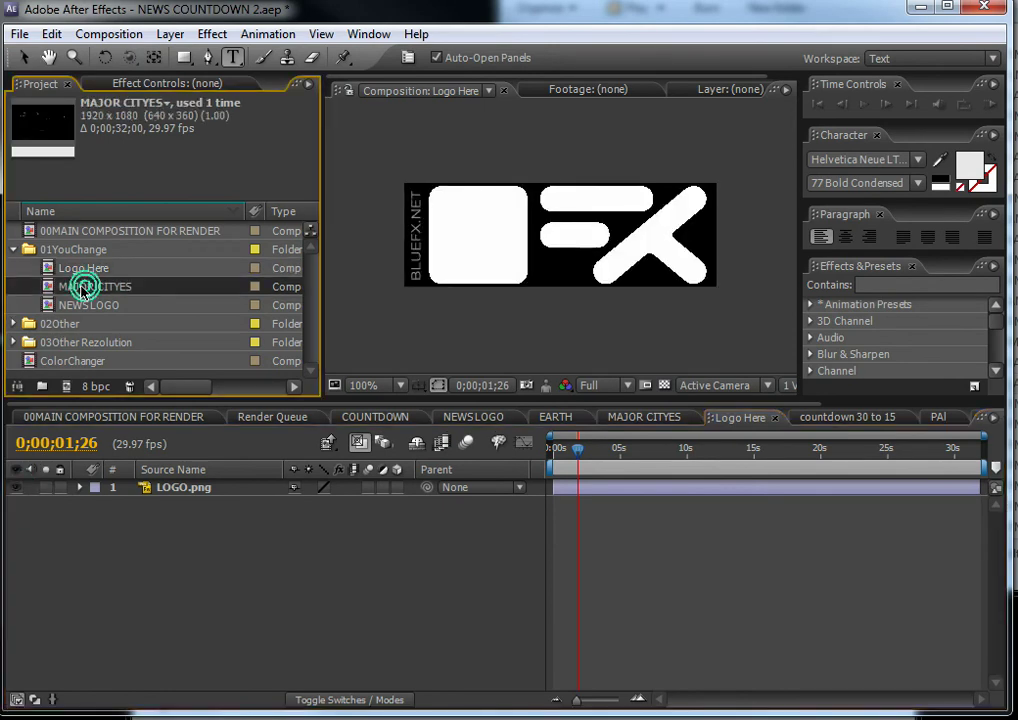
double_click(85, 287)
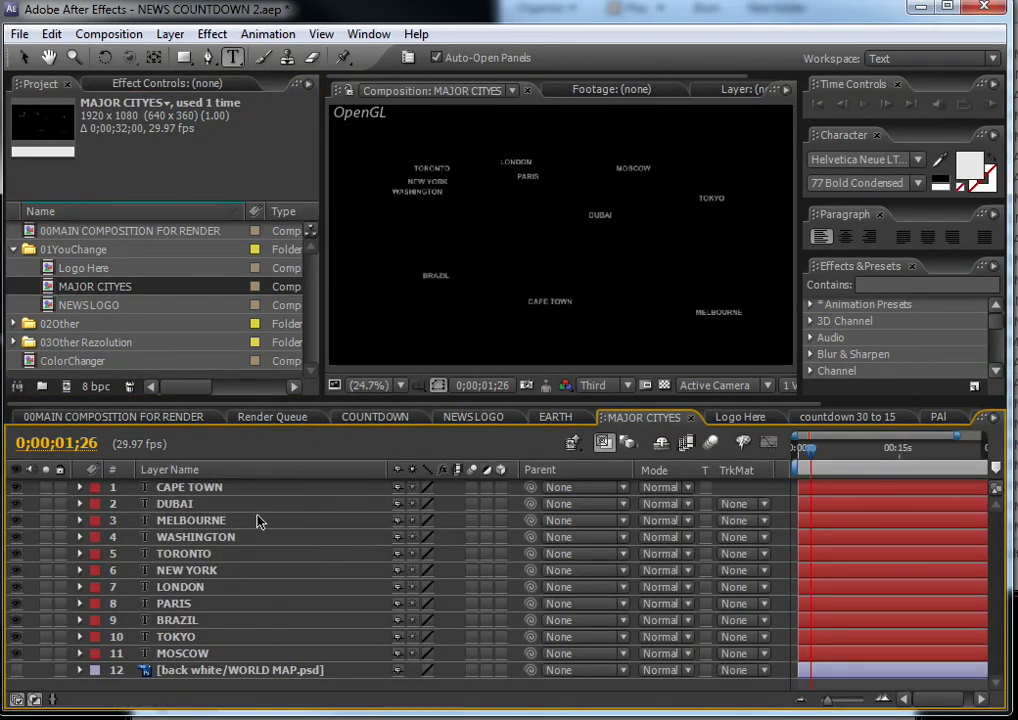
left_click(185, 504)
left_click(185, 587)
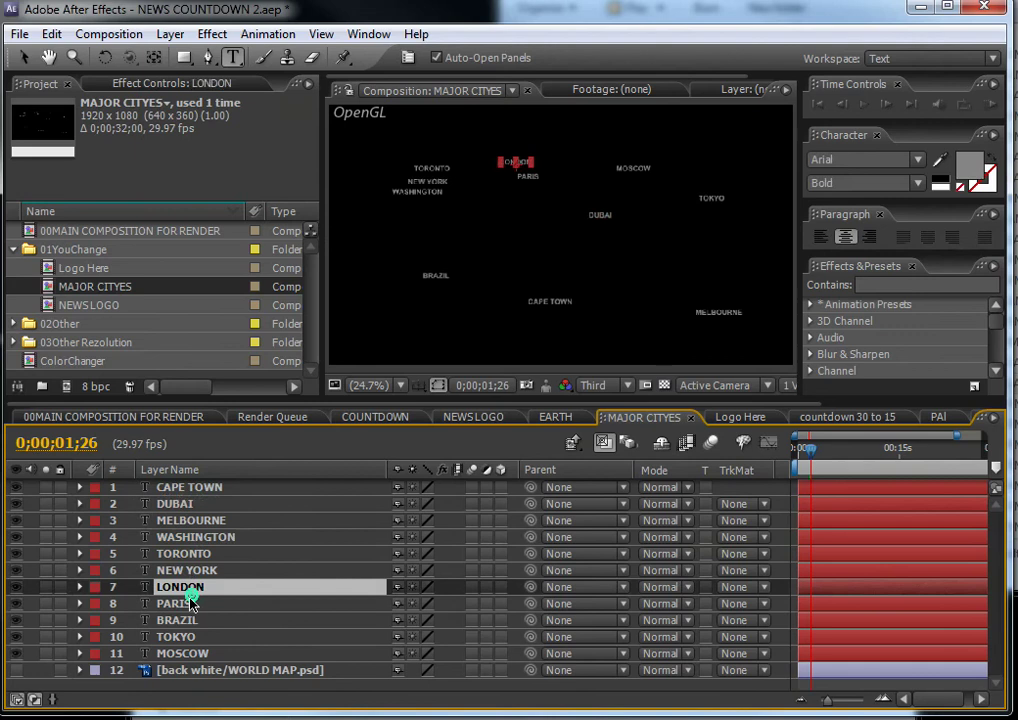
Examine the NEWS plate and N E W S text layers in the NEWS LOGO composition at 0;00;08;05, and return to the main composition.
left_click(84, 310)
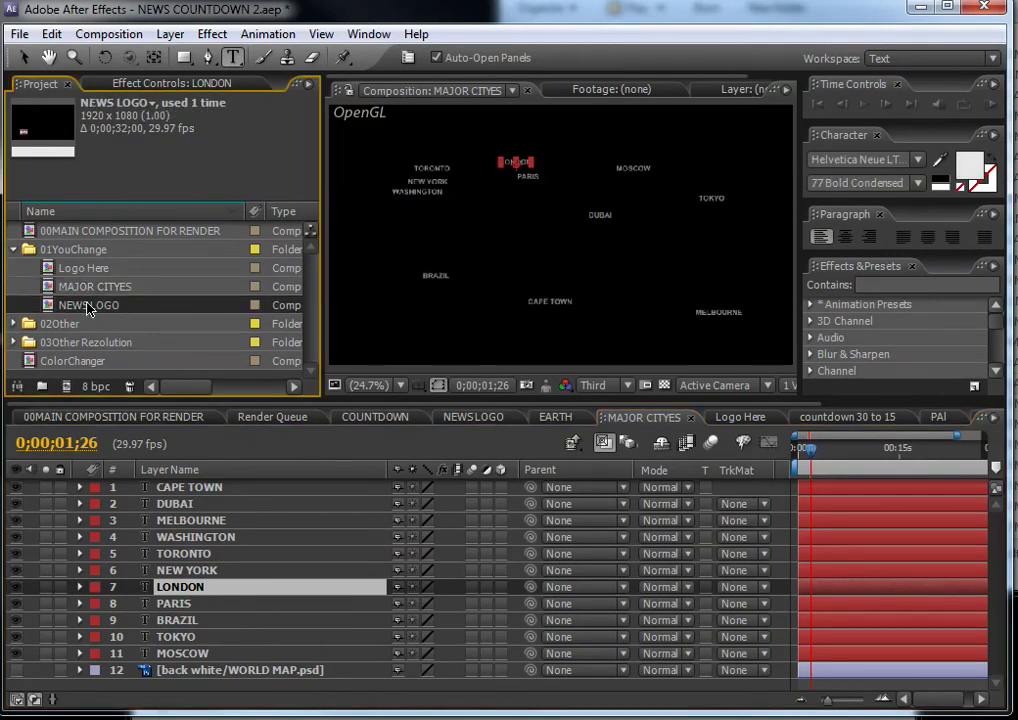
double_click(103, 308)
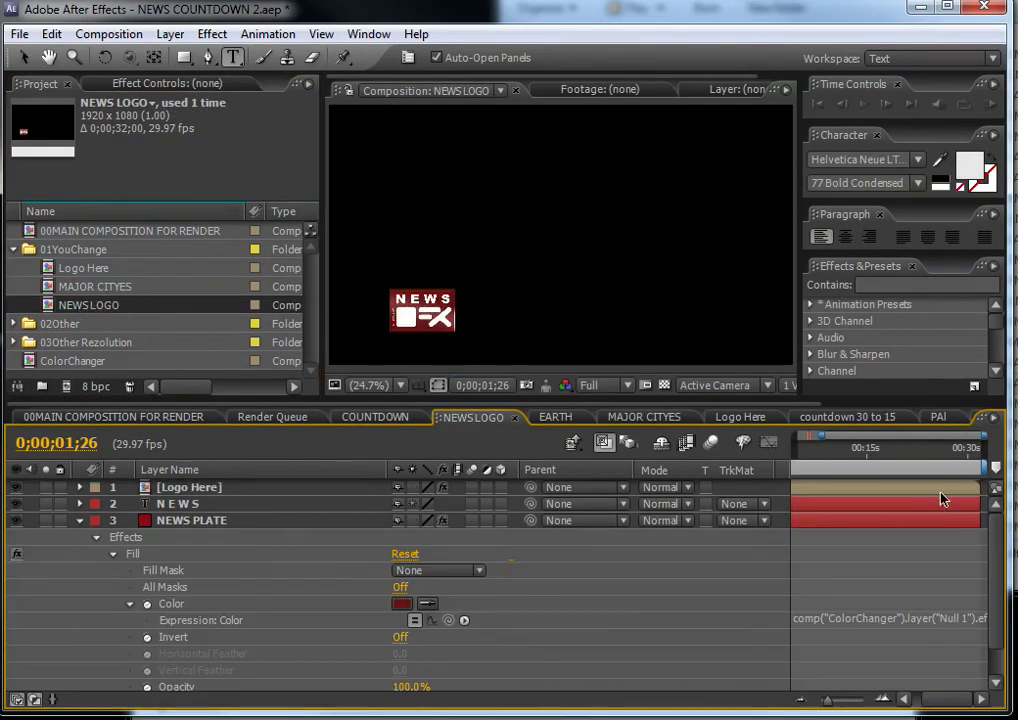
mouse_move(818, 462)
left_mouse_down()
mouse_move(818, 450)
mouse_move(800, 450)
mouse_move(820, 450)
left_mouse_up()
left_click(79, 520)
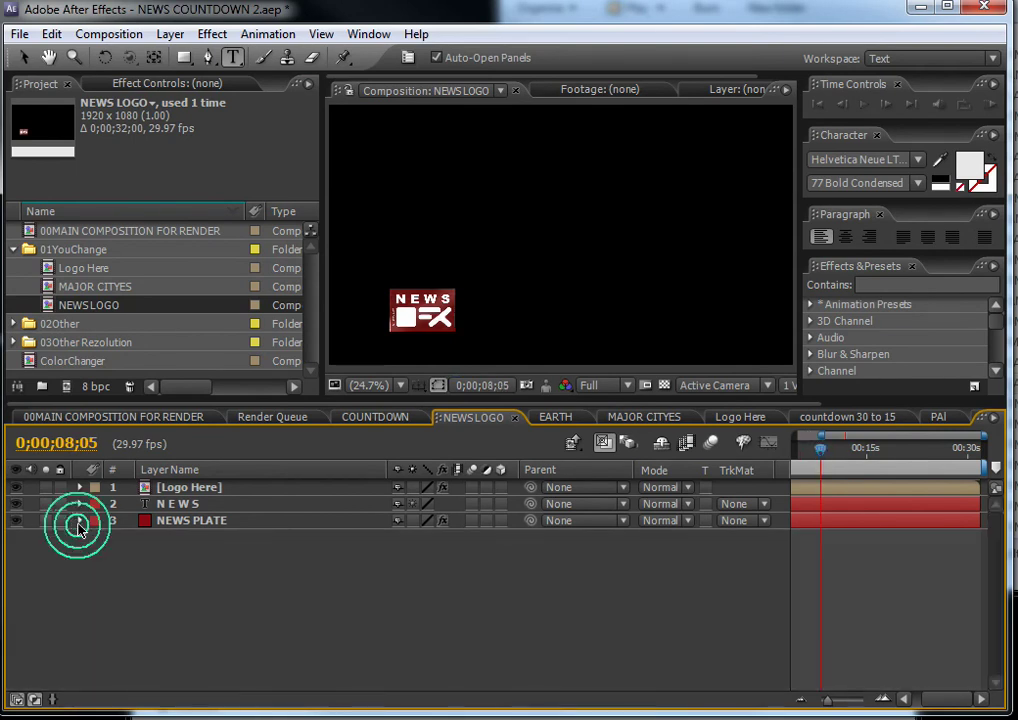
left_click(203, 506)
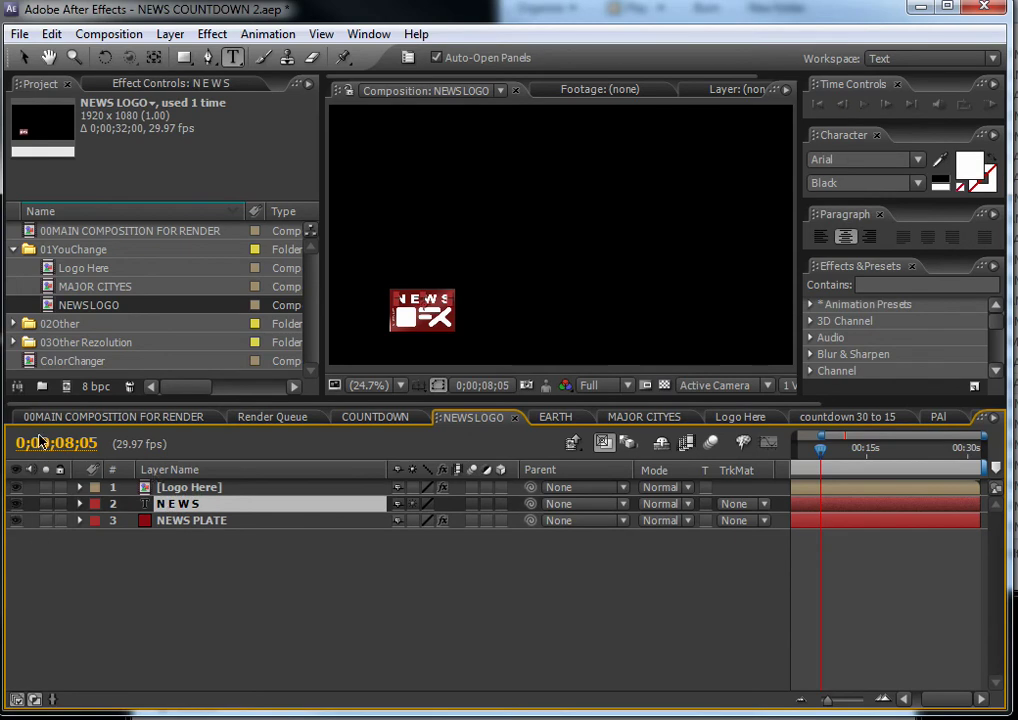
left_click(55, 418)
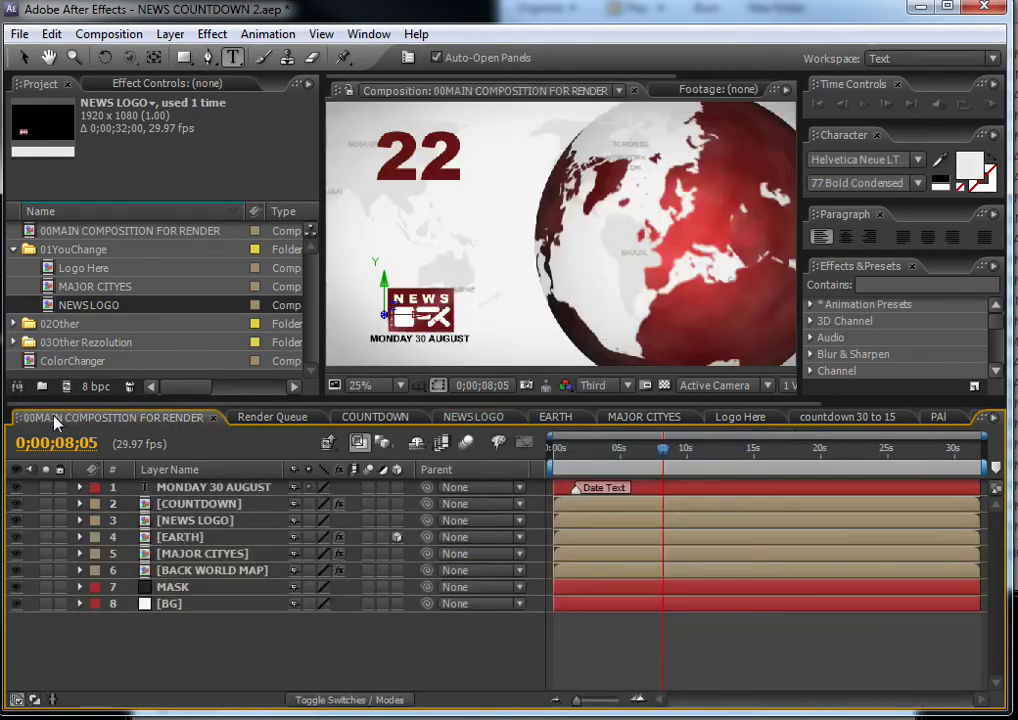
Open the ColorChanger composition, lock the effect controls on its Null 1 layer and return to 00MAIN COMPOSITION FOR RENDER.
left_click(74, 361)
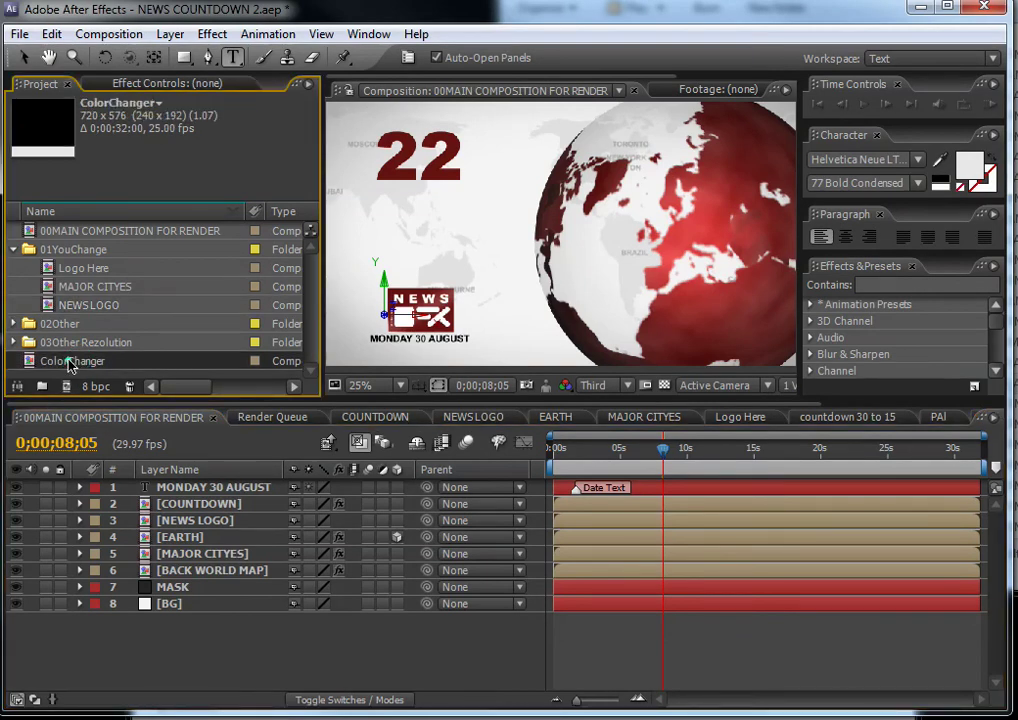
double_click(70, 362)
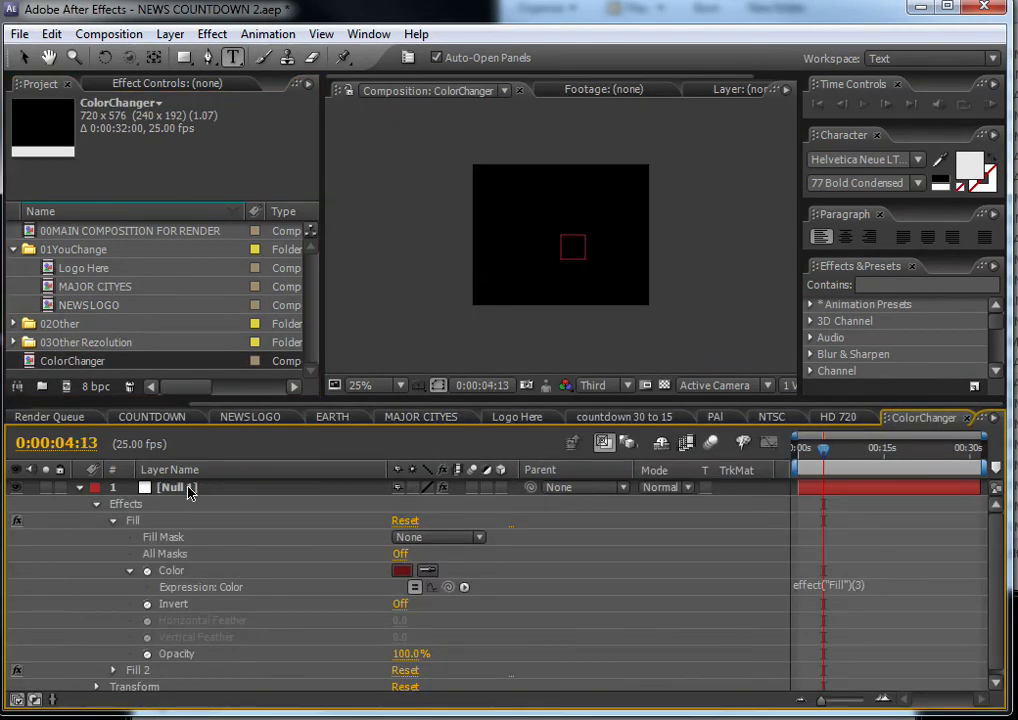
left_click(188, 490)
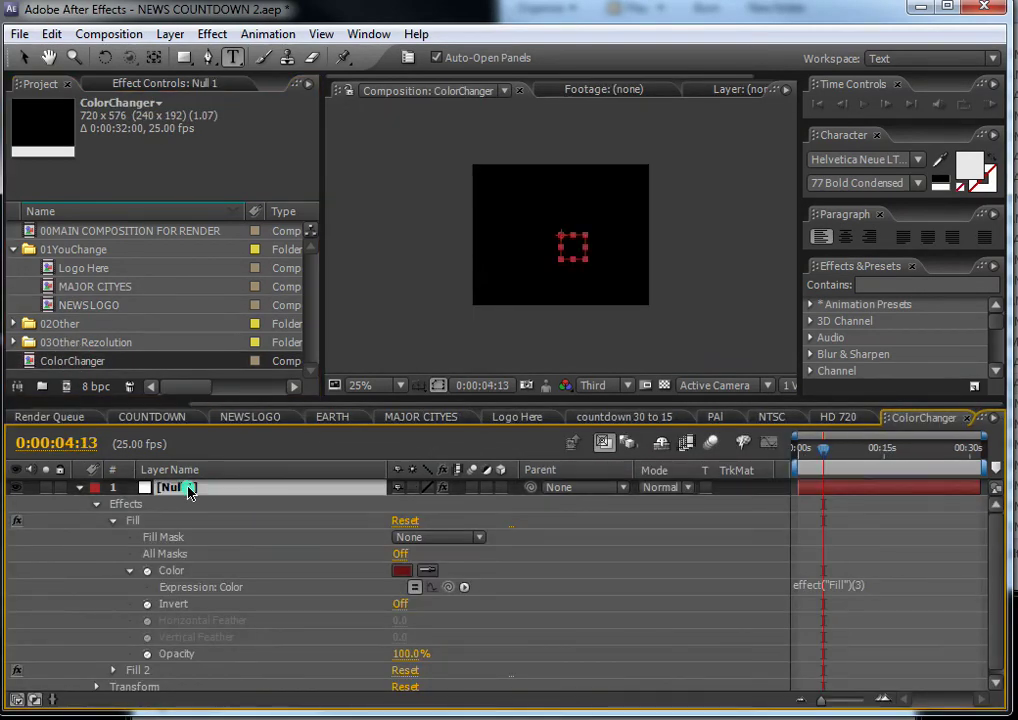
left_click(140, 84)
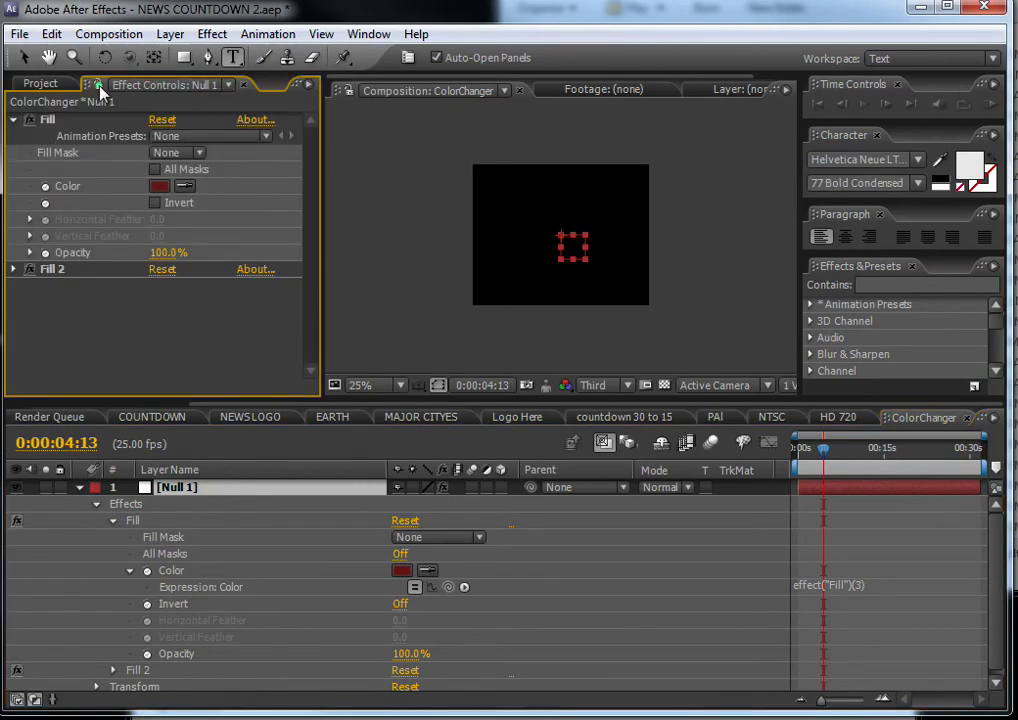
left_click(48, 85)
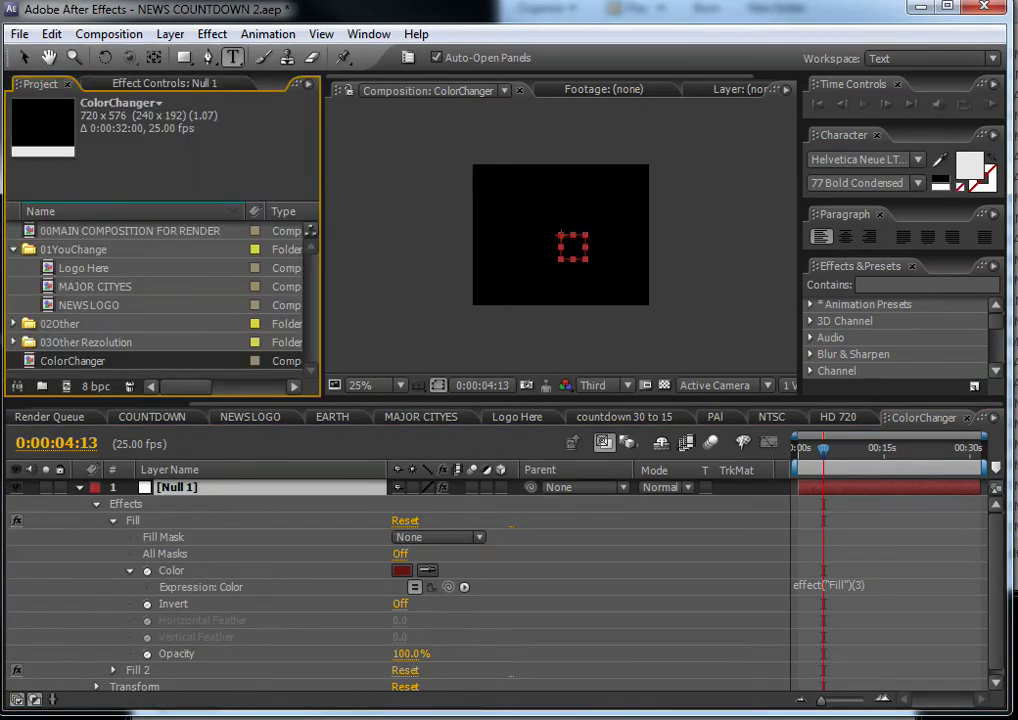
left_click_drag(262, 405, 53, 405)
left_click(45, 418)
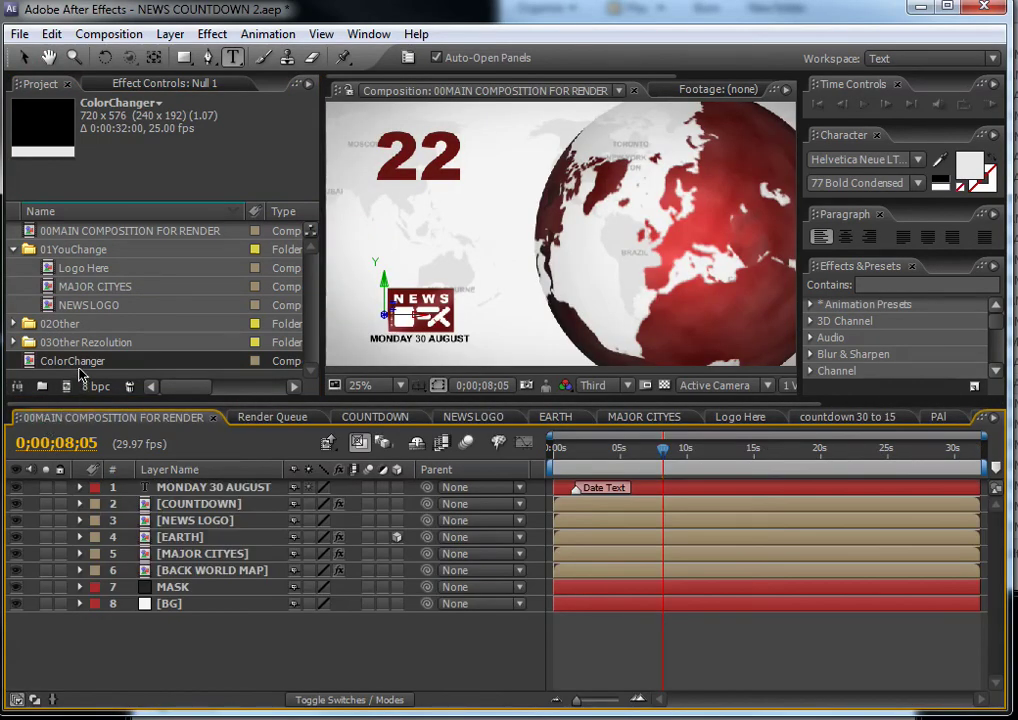
Set Null 1's Fill color to hex 1132B0 and view the recolored main composition at 0;00;24;18.
left_click(138, 86)
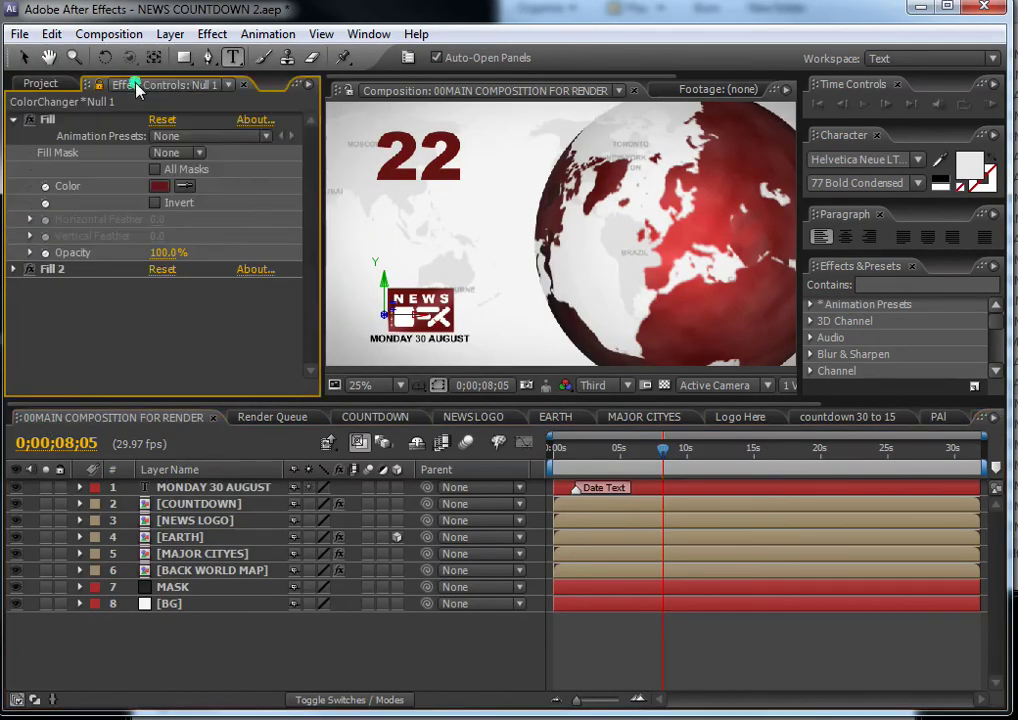
left_click(158, 186)
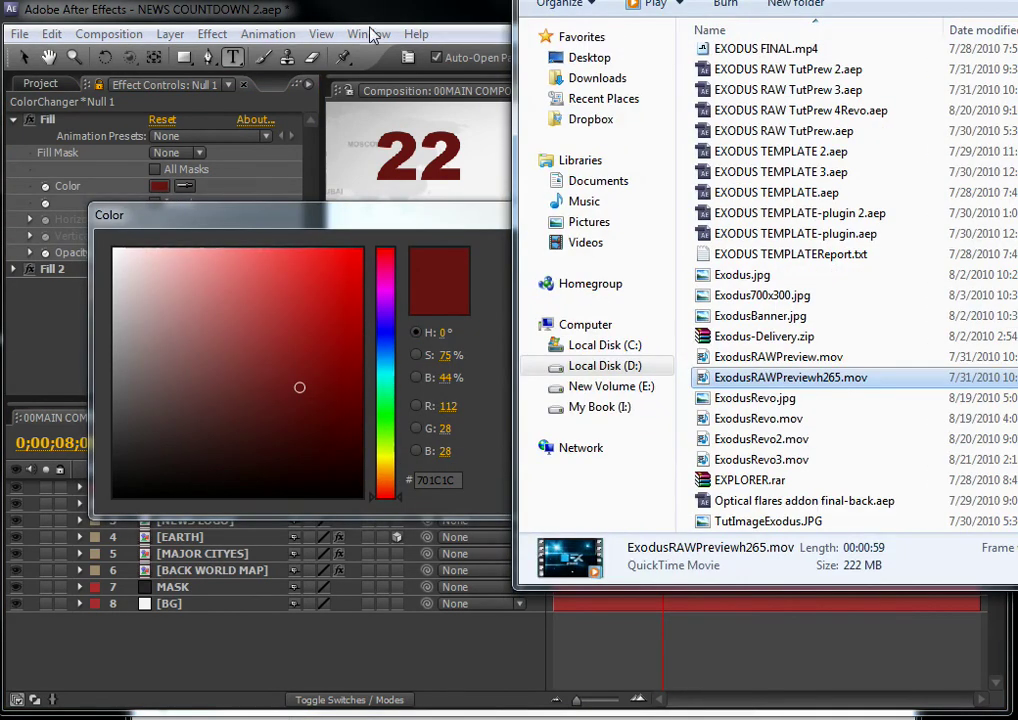
left_click(370, 12)
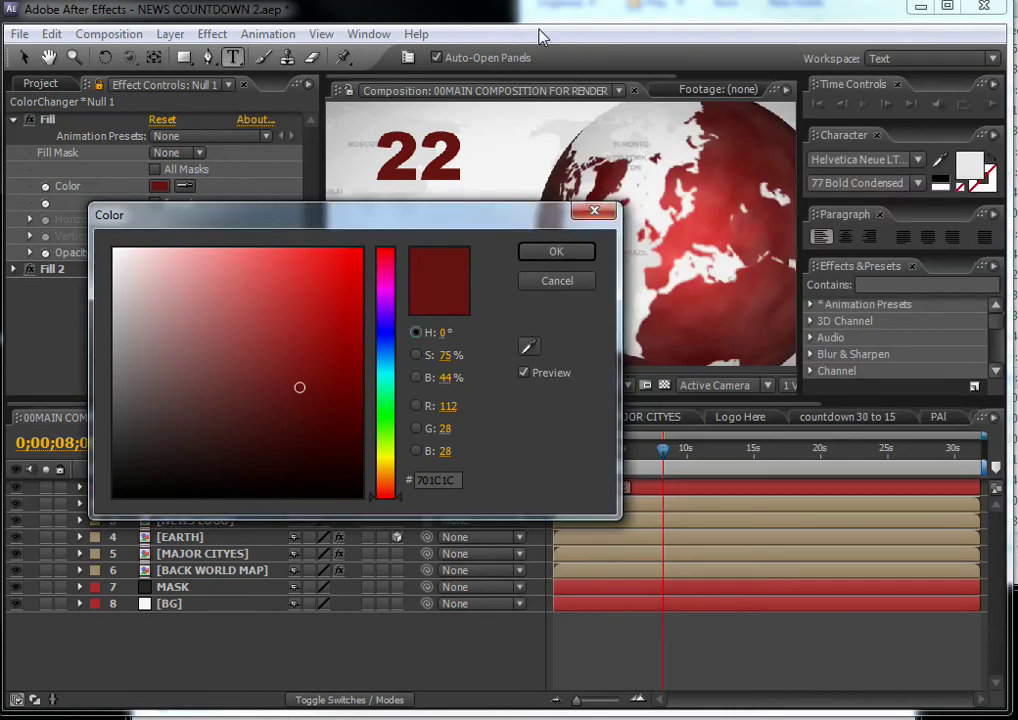
left_click(451, 481)
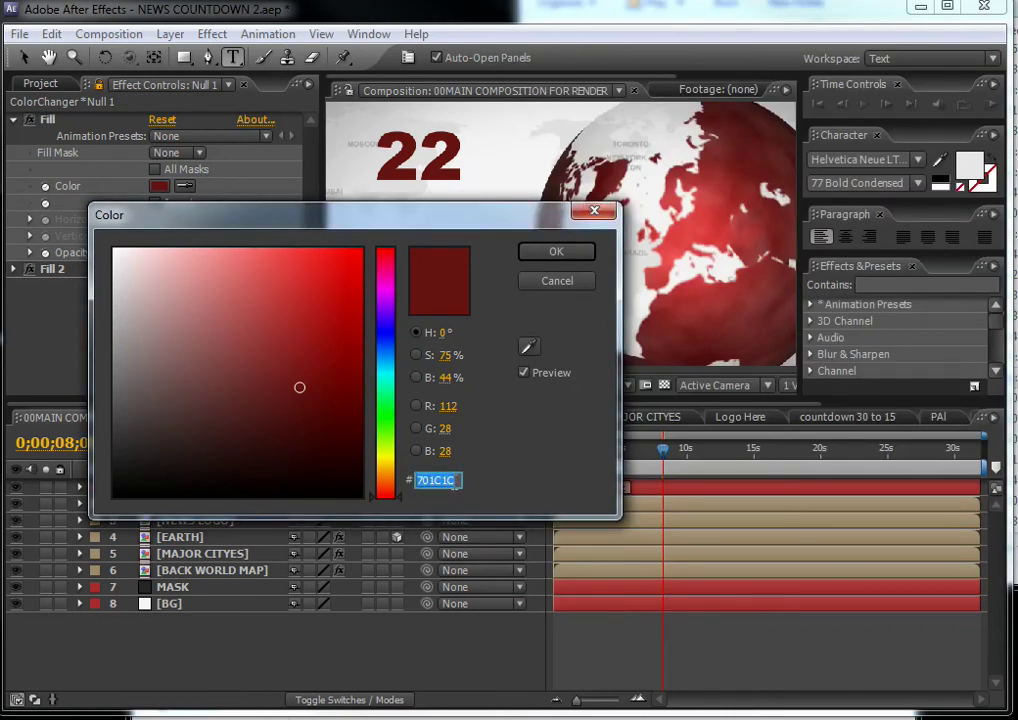
type("1132B0")
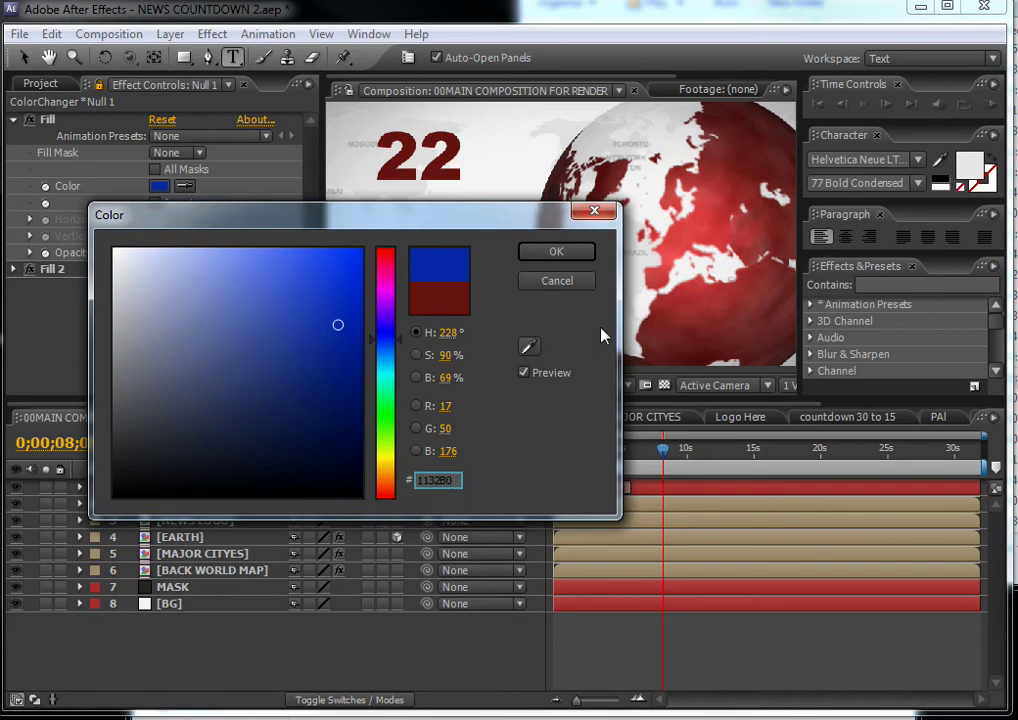
left_click(549, 256)
scroll(676, 207, "down", 1)
left_click_drag(618, 448, 881, 448)
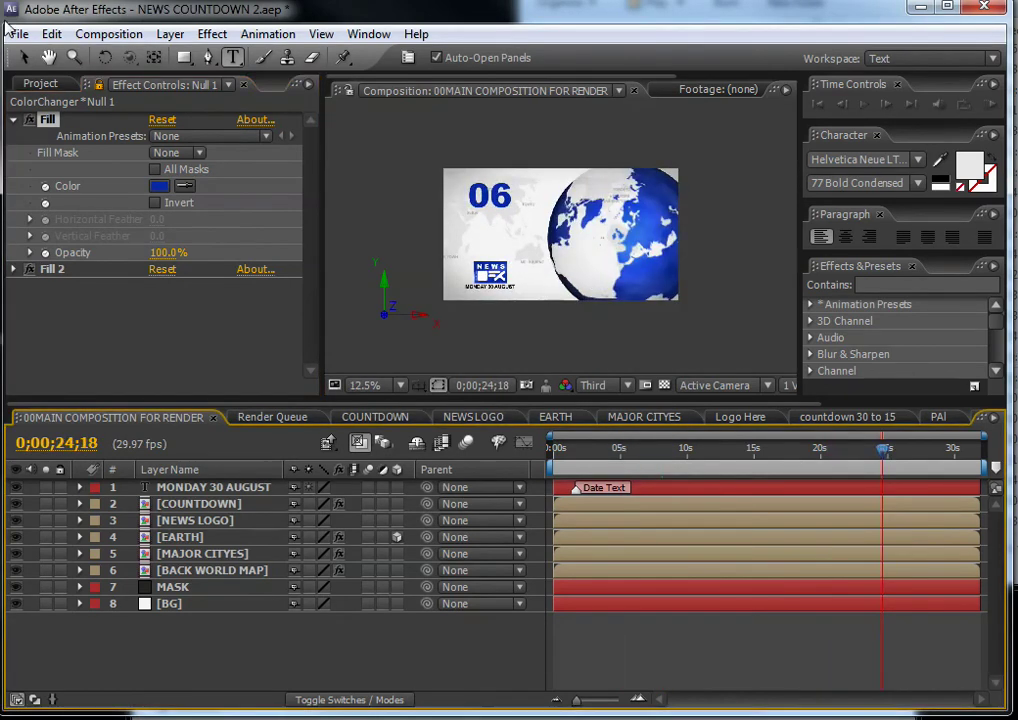
Add the main composition to the render queue and review its Qtime output module settings without changing them.
left_click(85, 33)
left_click(153, 295)
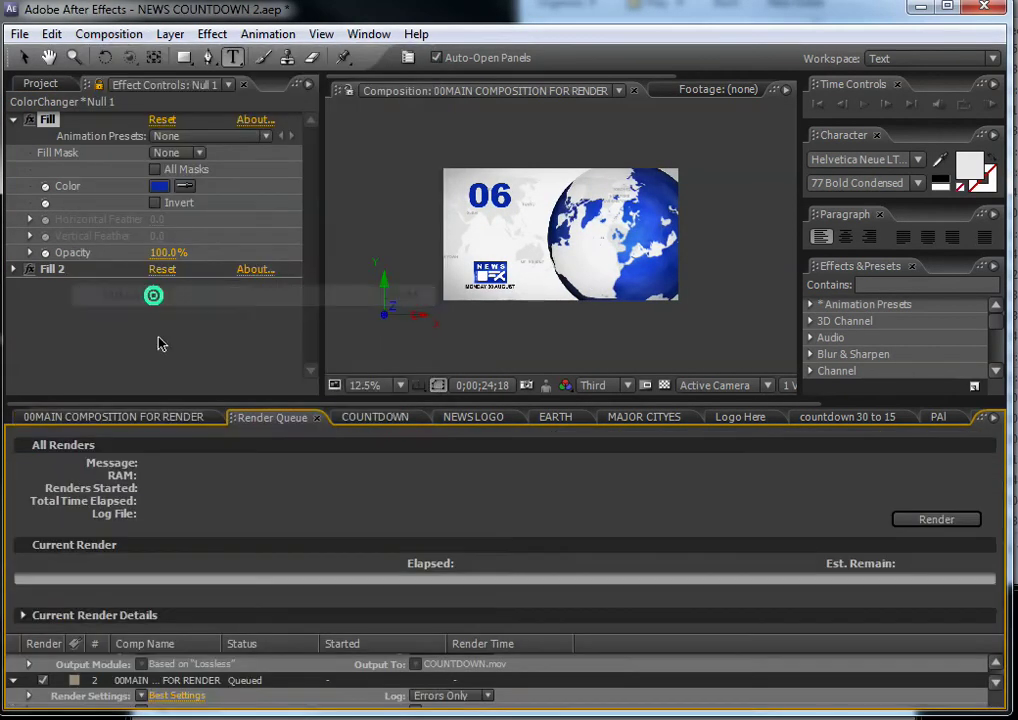
left_click(995, 681)
left_click(161, 699)
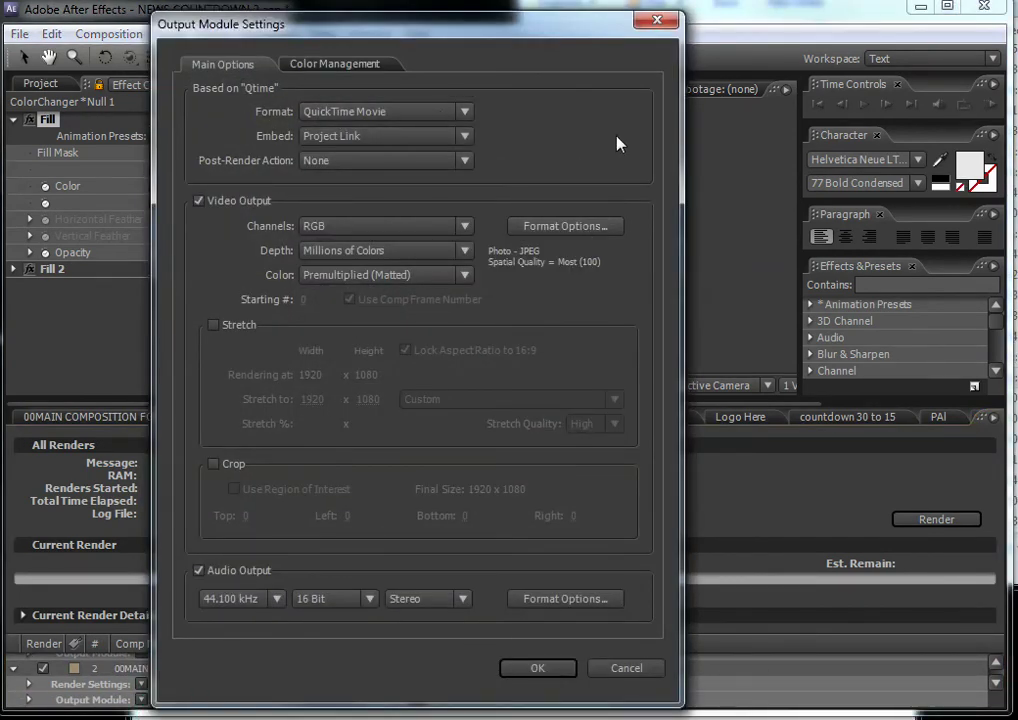
left_click(657, 20)
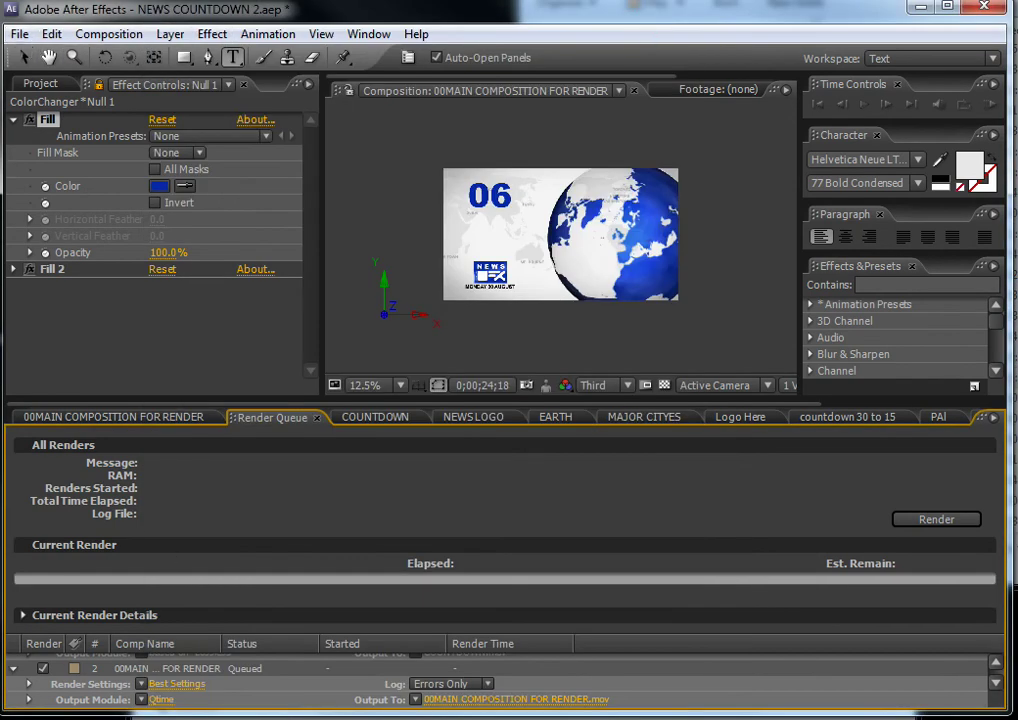
In Windows Explorer, open NEWS OPENING 2.aep from the NEWS OPENING folder with Adobe After Effects CS3, discarding the changes to NEWS COUNTDOWN 2.aep.
key("alt+Tab")
left_click(143, 228)
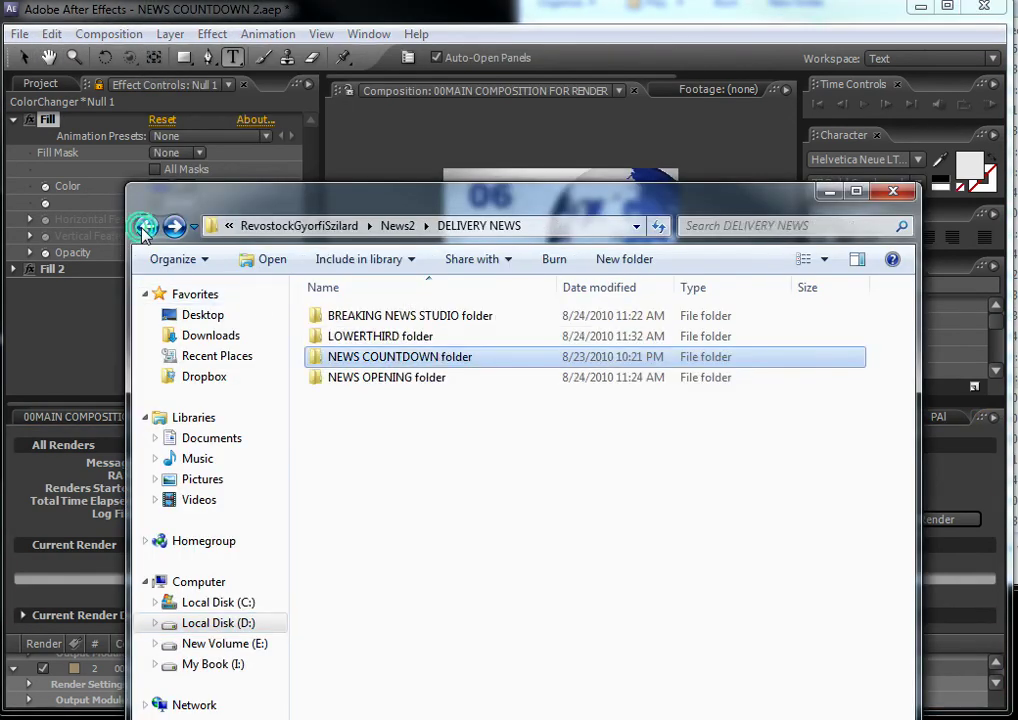
double_click(370, 378)
right_click(358, 353)
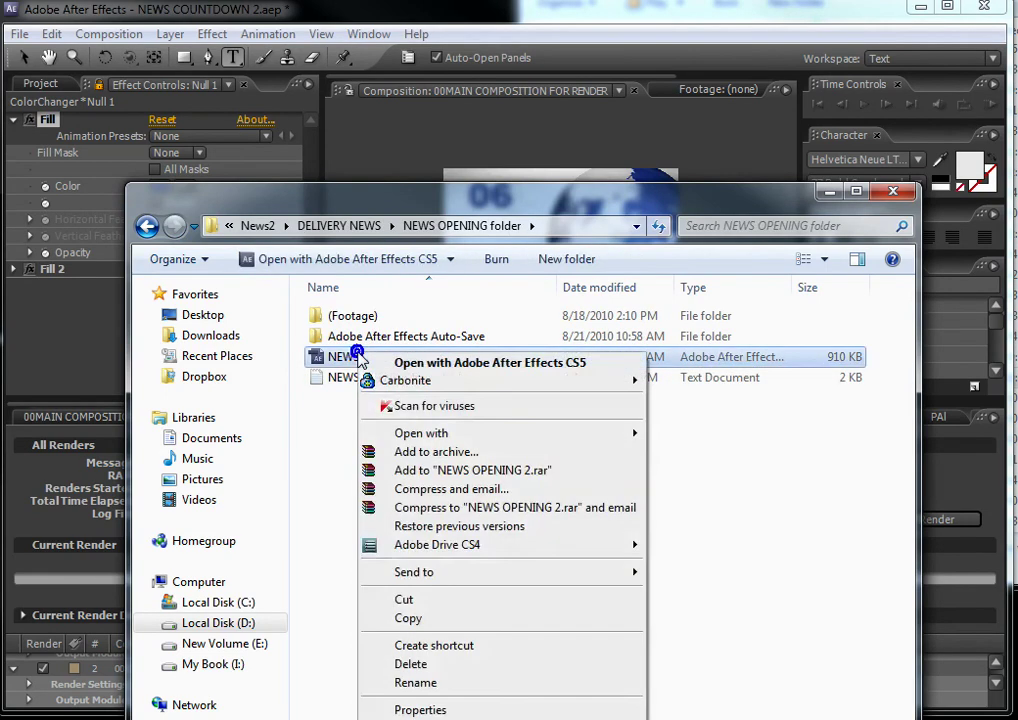
mouse_move(484, 432)
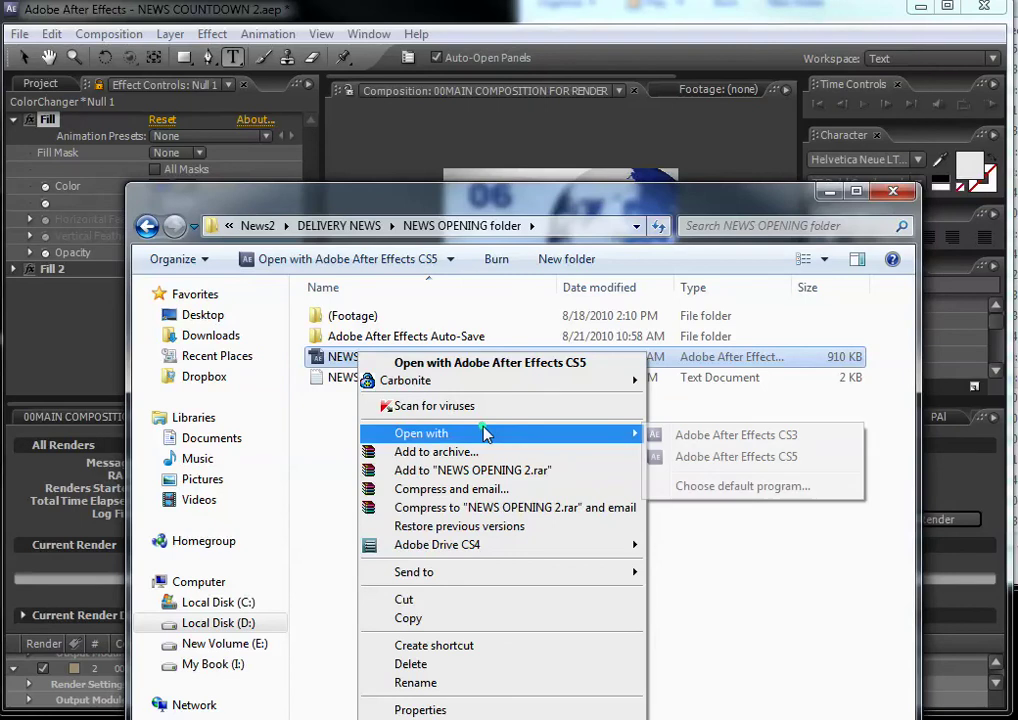
left_click(800, 438)
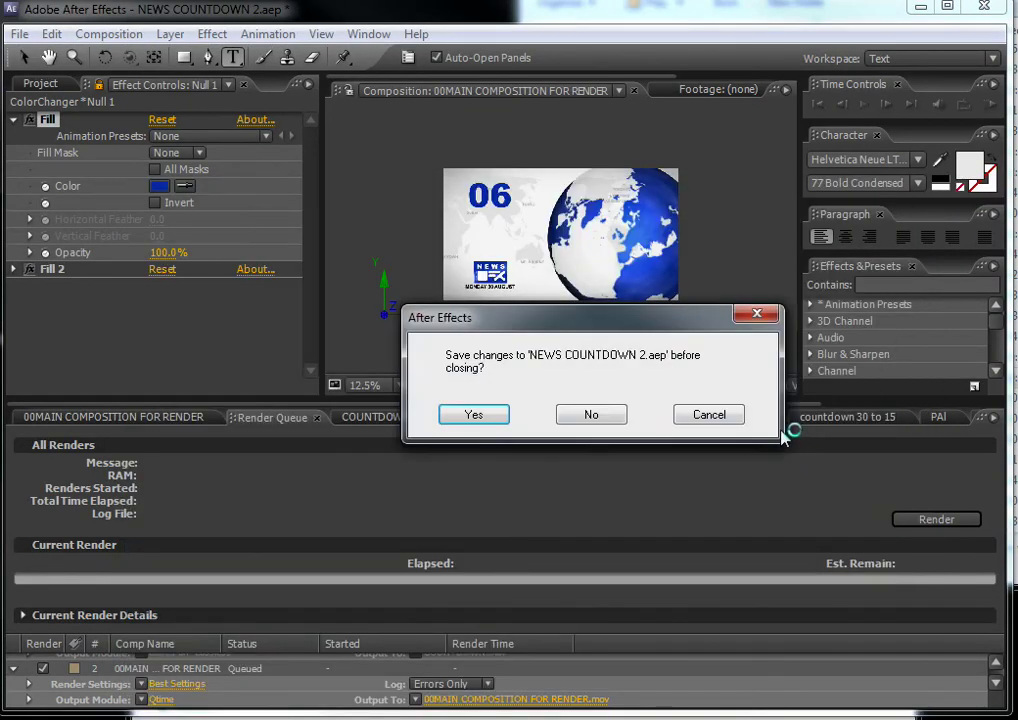
left_click(600, 416)
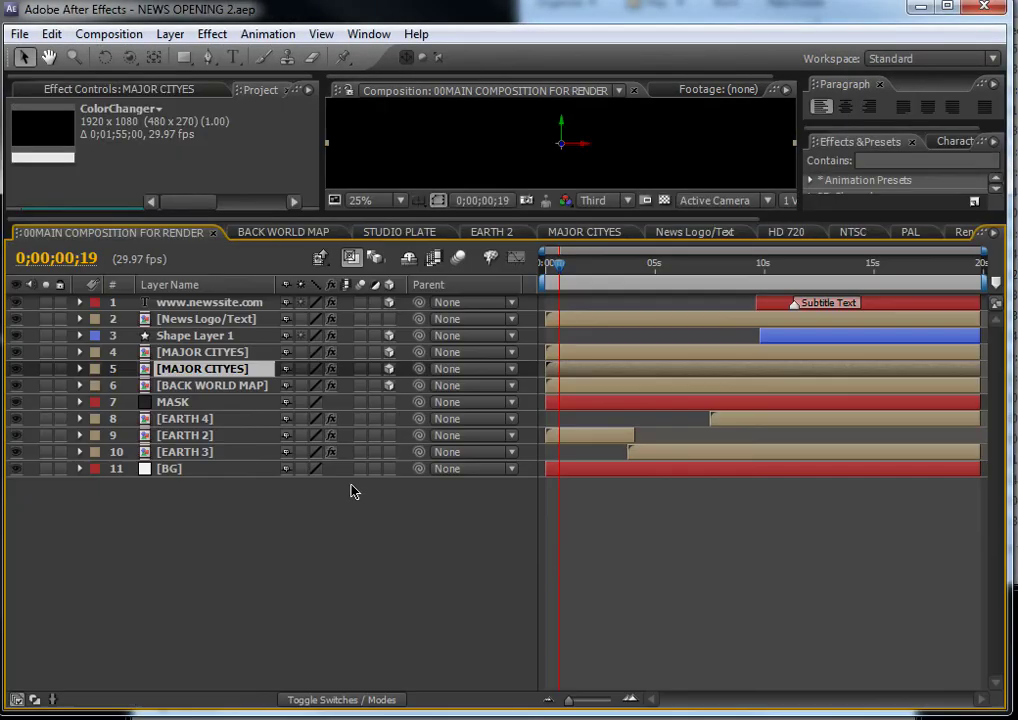
Enlarge the composition preview area and scrub through the main composition to 0;00;15;26.
left_click_drag(307, 214, 358, 402)
scroll(518, 268, "down", 1)
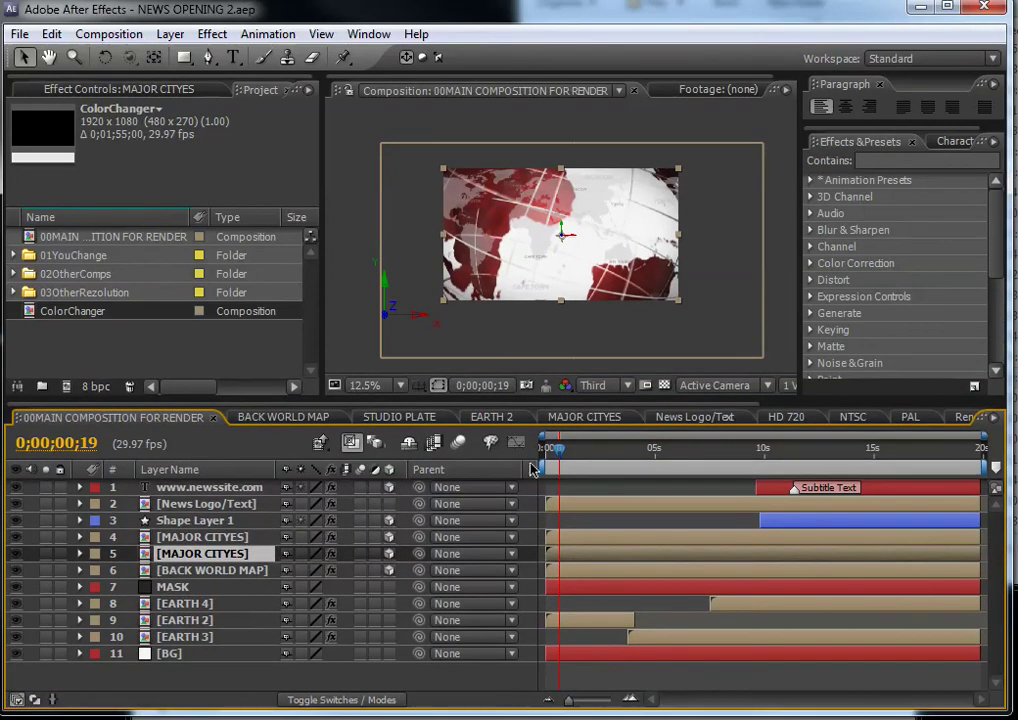
left_click_drag(548, 455, 892, 452)
left_click(572, 708)
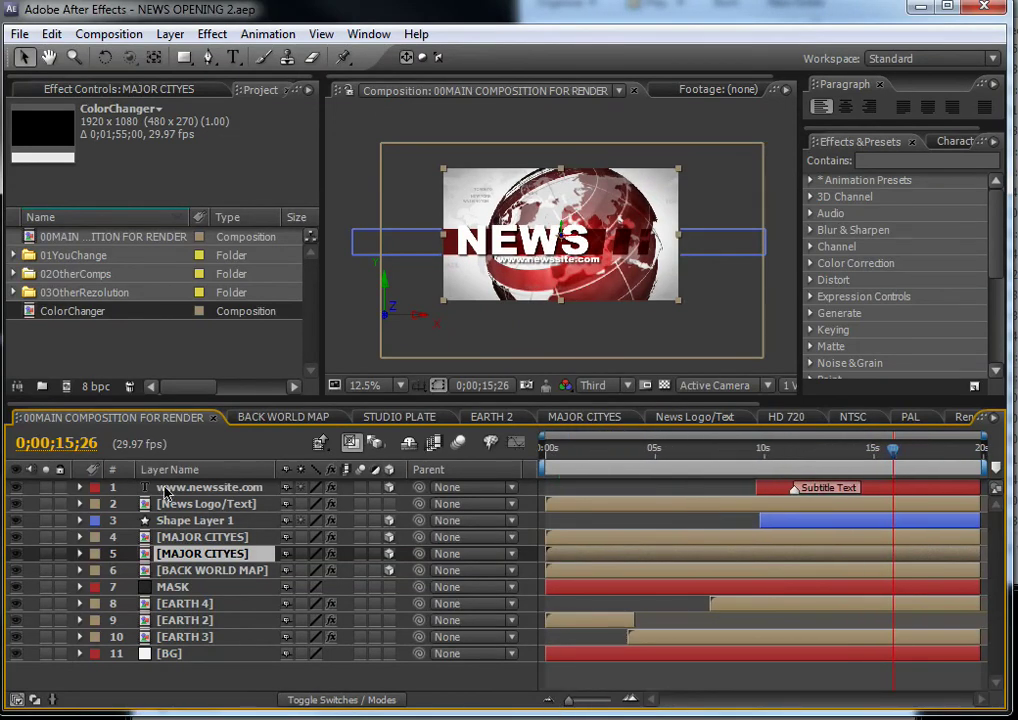
left_click(780, 489)
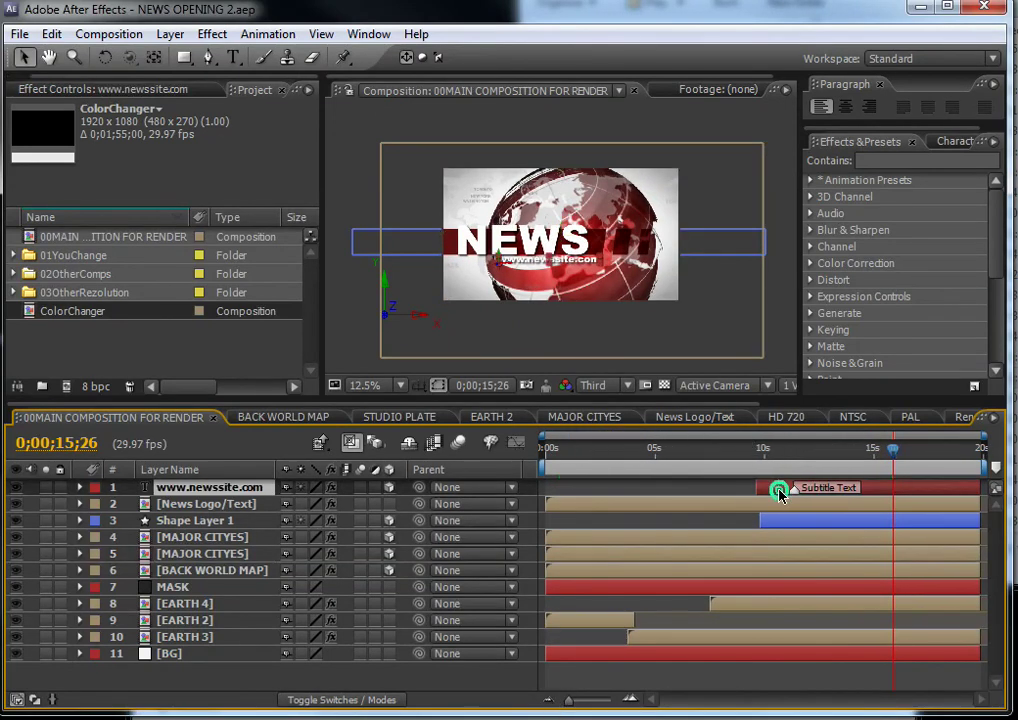
left_click(81, 237)
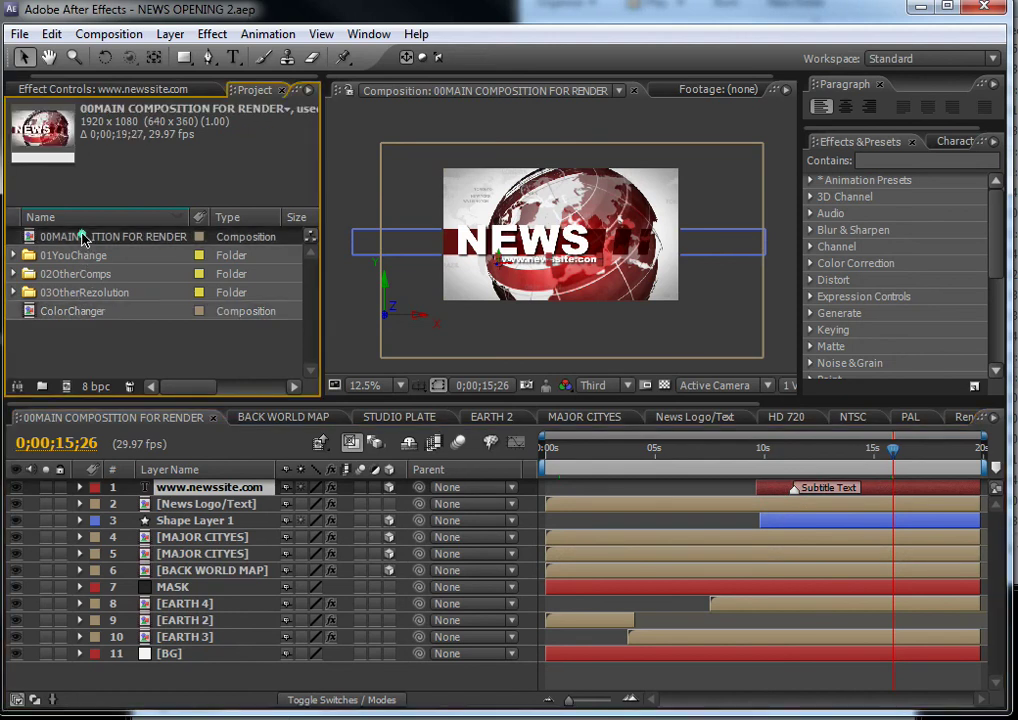
double_click(203, 488)
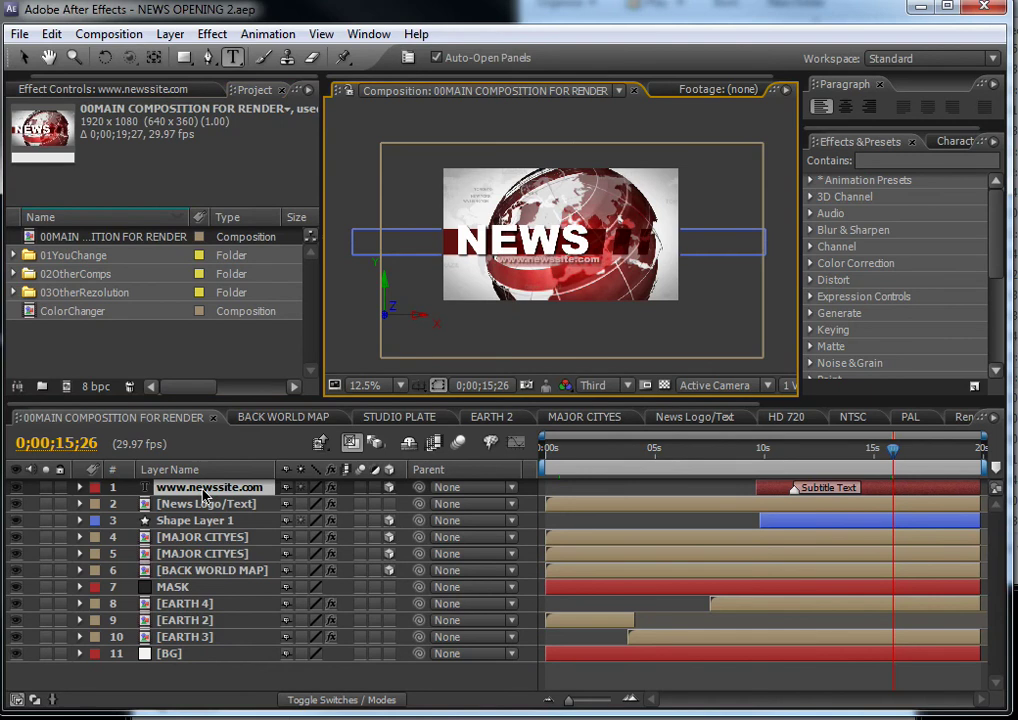
left_click(190, 620)
left_click(166, 487)
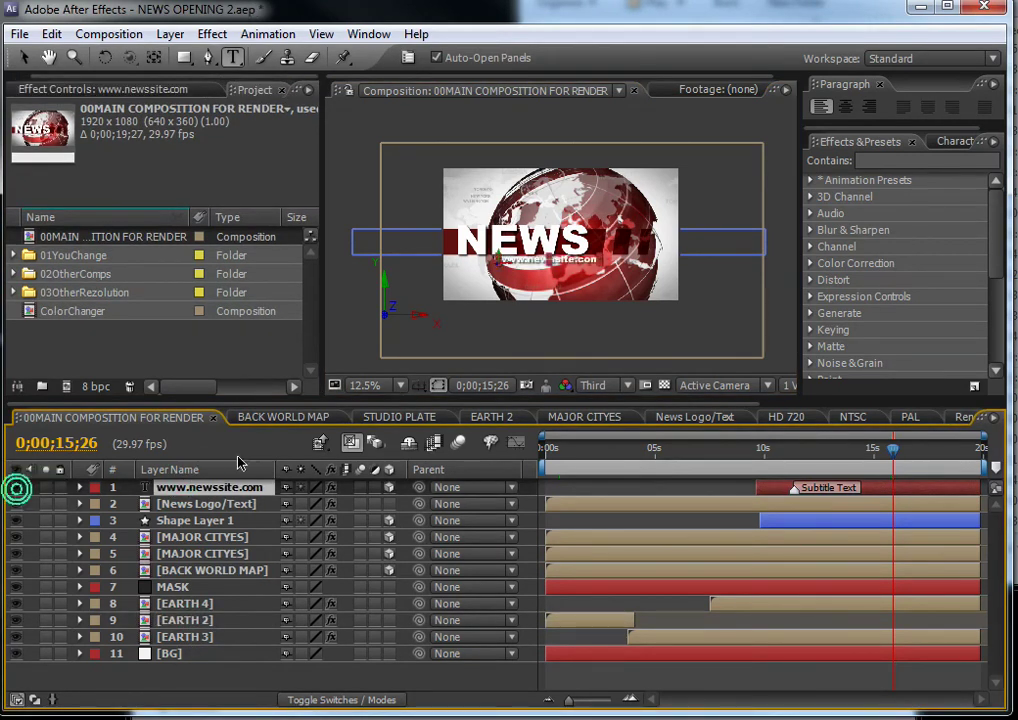
key("period")
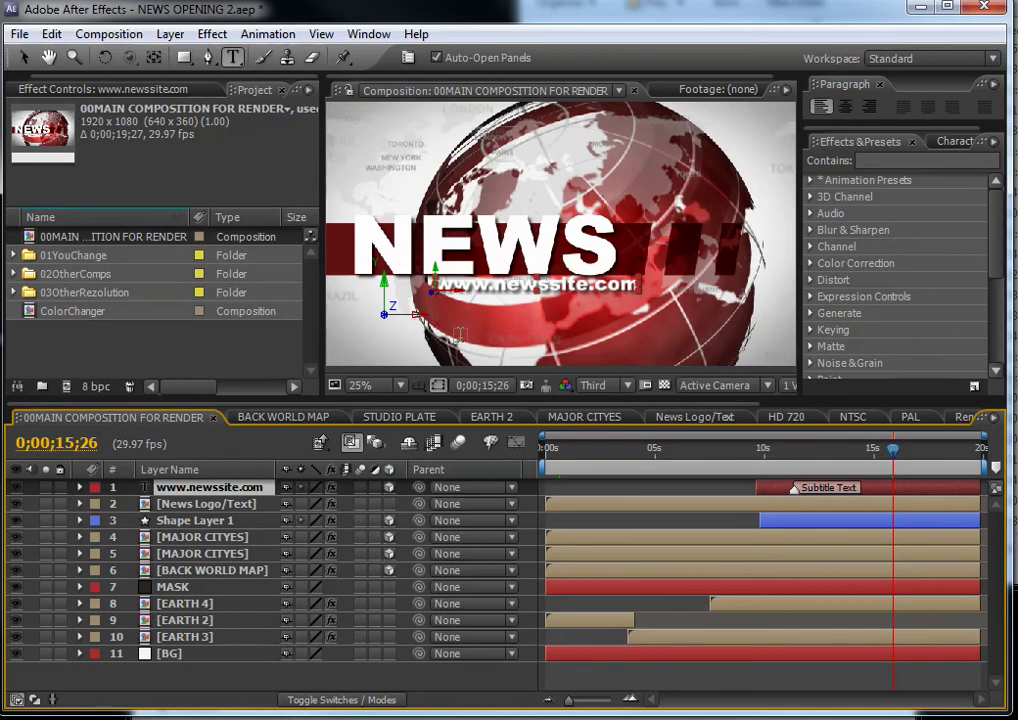
Open the News Logo/Text composition in the 01YouChange folder, examine its NEWS text layer and return to the main composition.
left_click(13, 256)
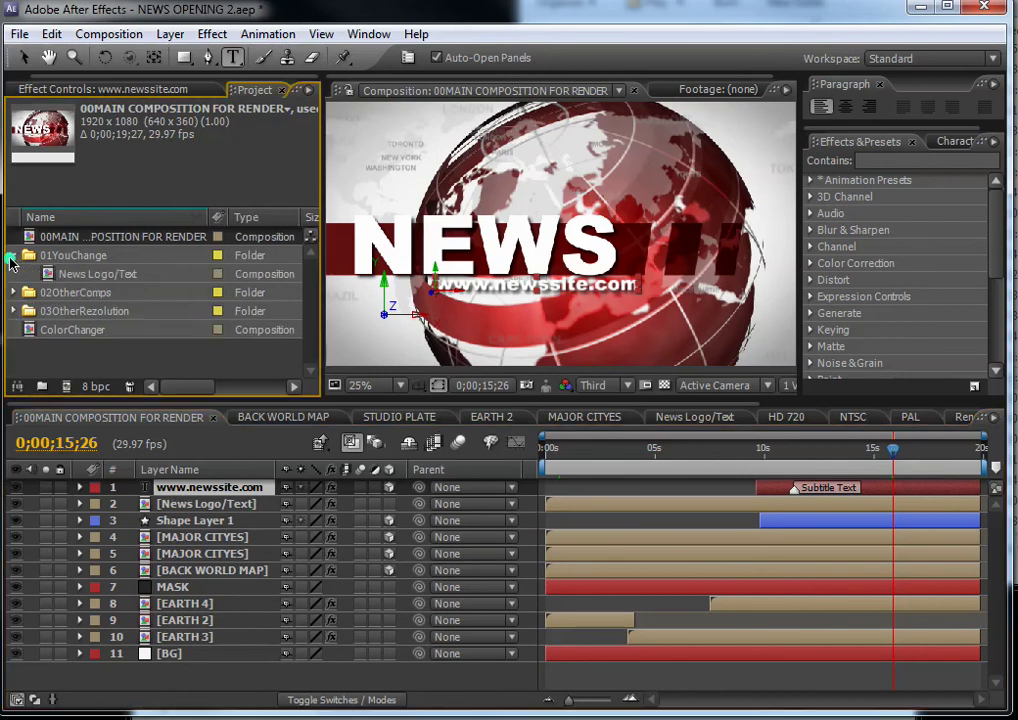
left_click(99, 291)
left_click(97, 275)
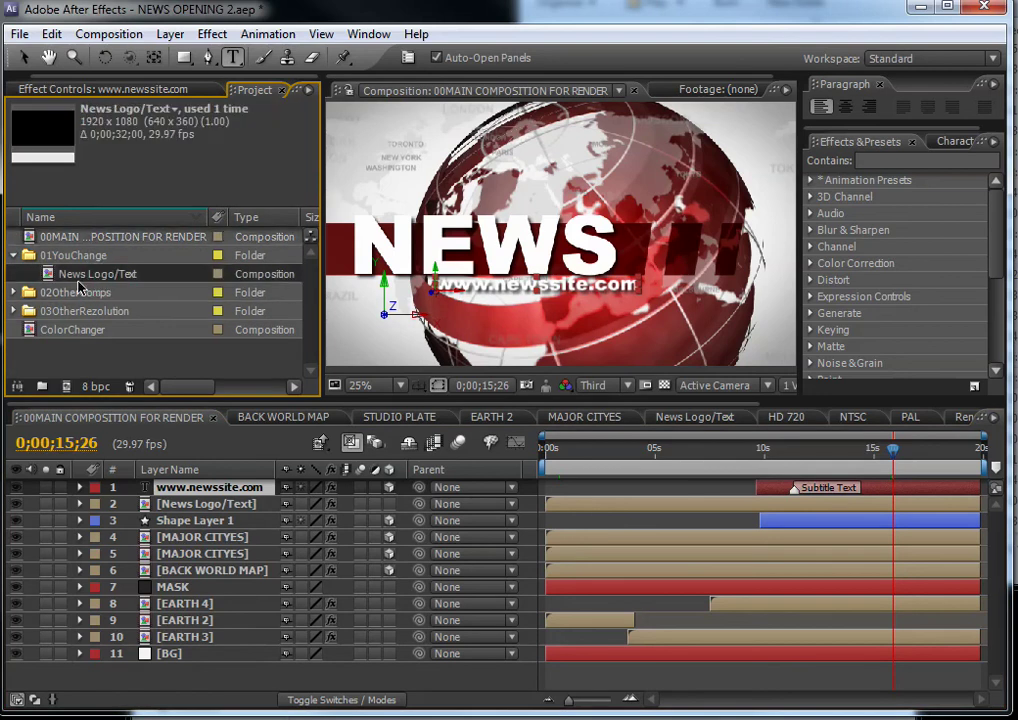
double_click(95, 275)
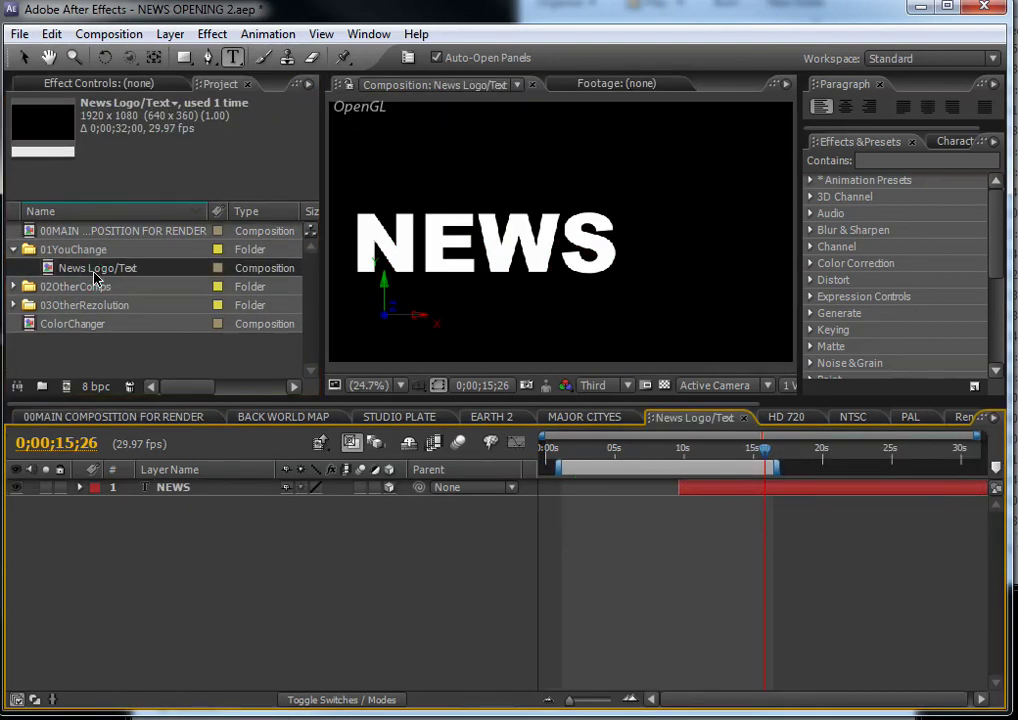
key("comma")
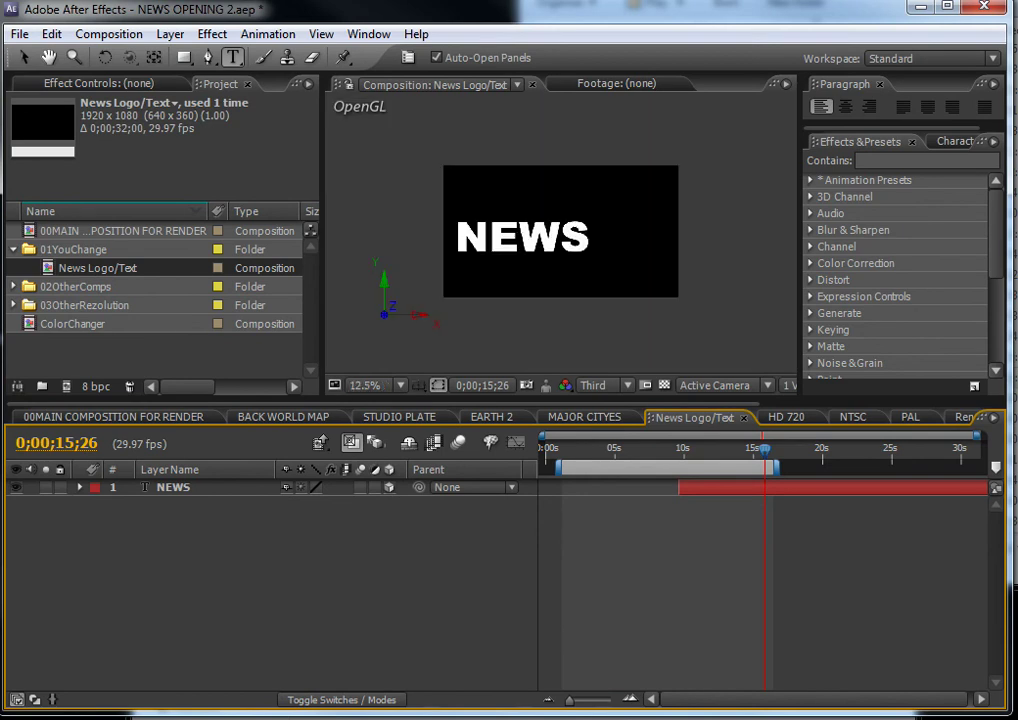
left_click(172, 487)
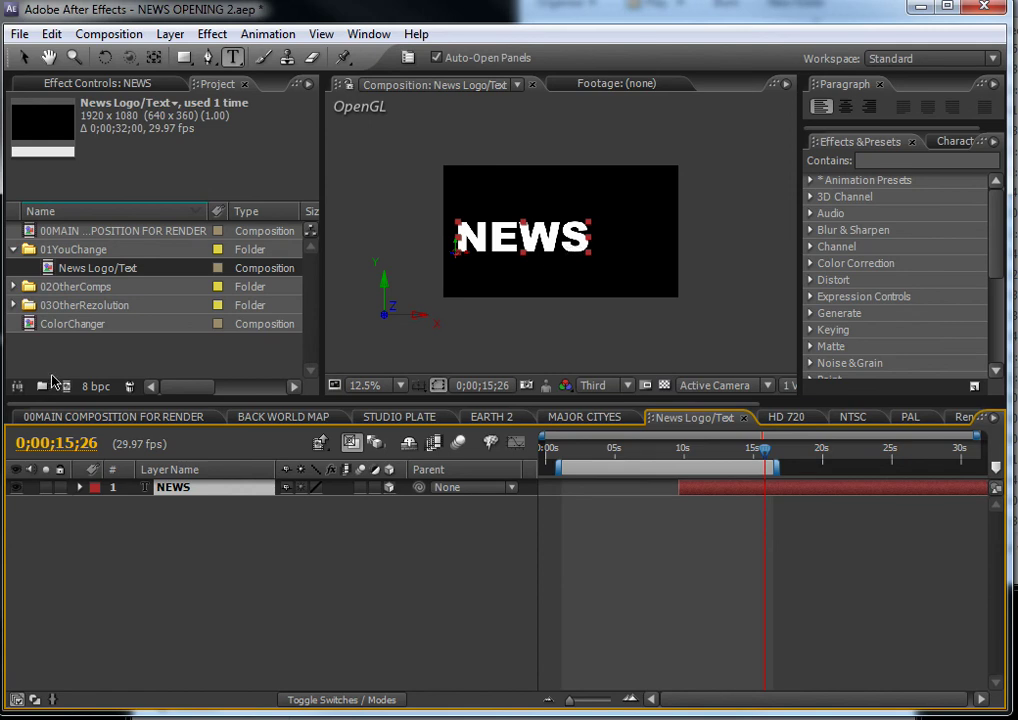
left_click(72, 420)
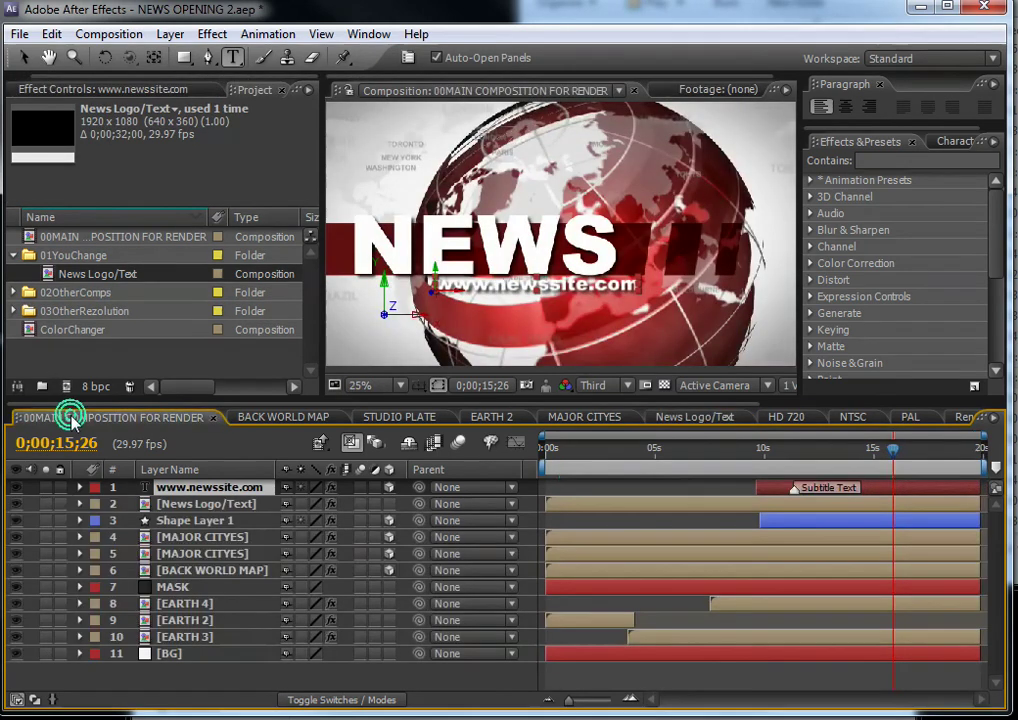
Open the ColorChanger composition, lock the effect controls on its Null 1 layer and return to 00MAIN COMPOSITION FOR RENDER.
double_click(72, 330)
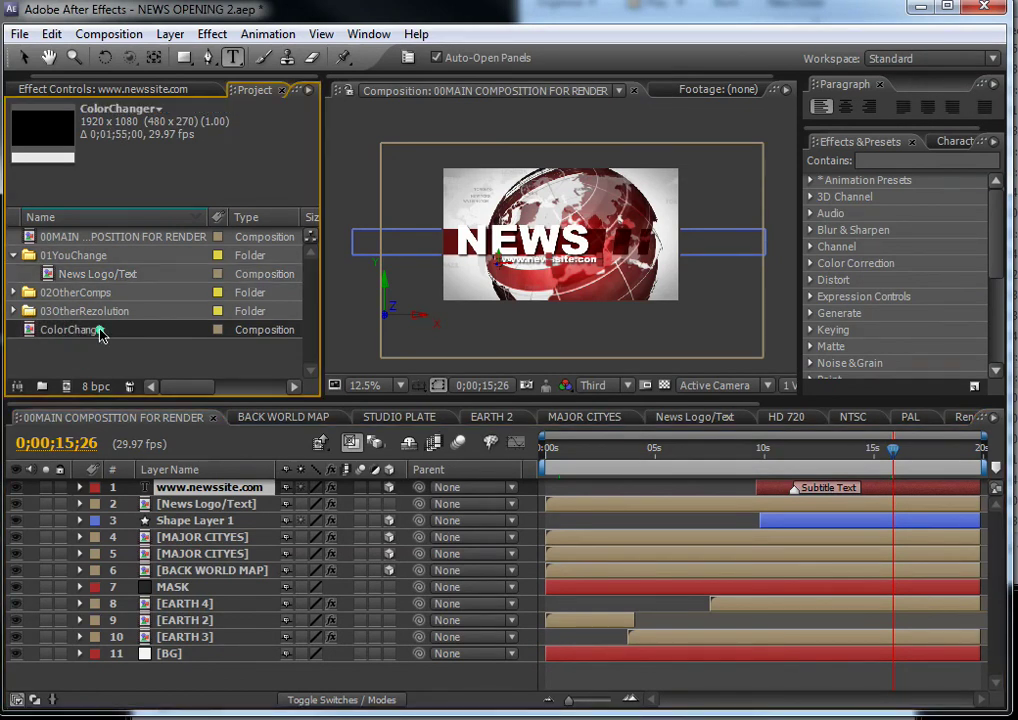
left_click(91, 85)
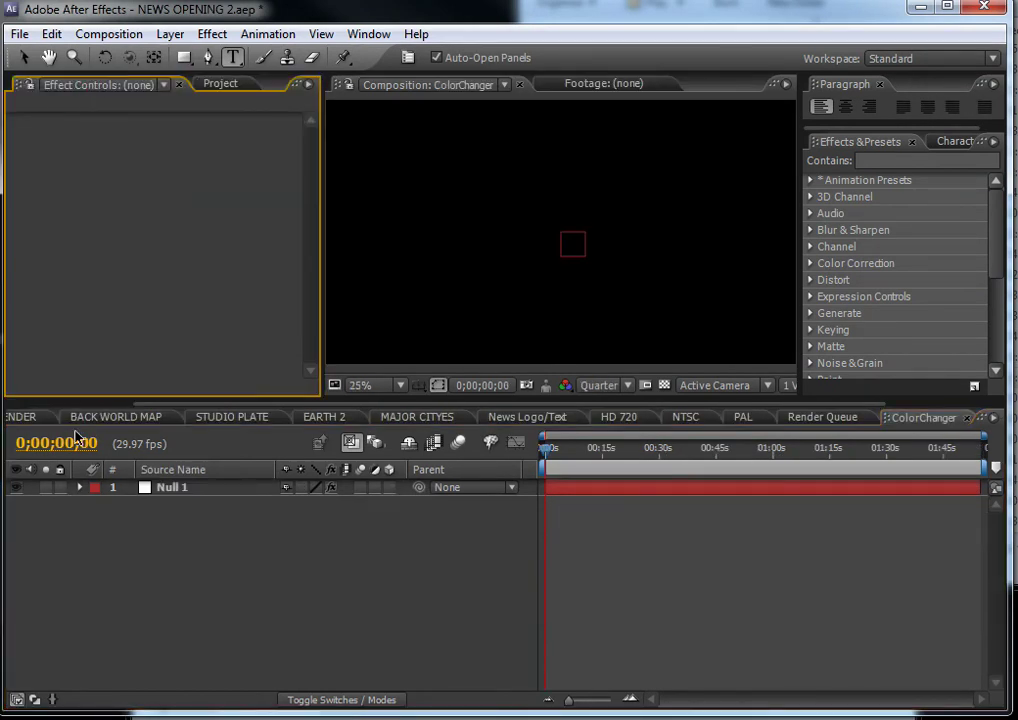
left_click(203, 491)
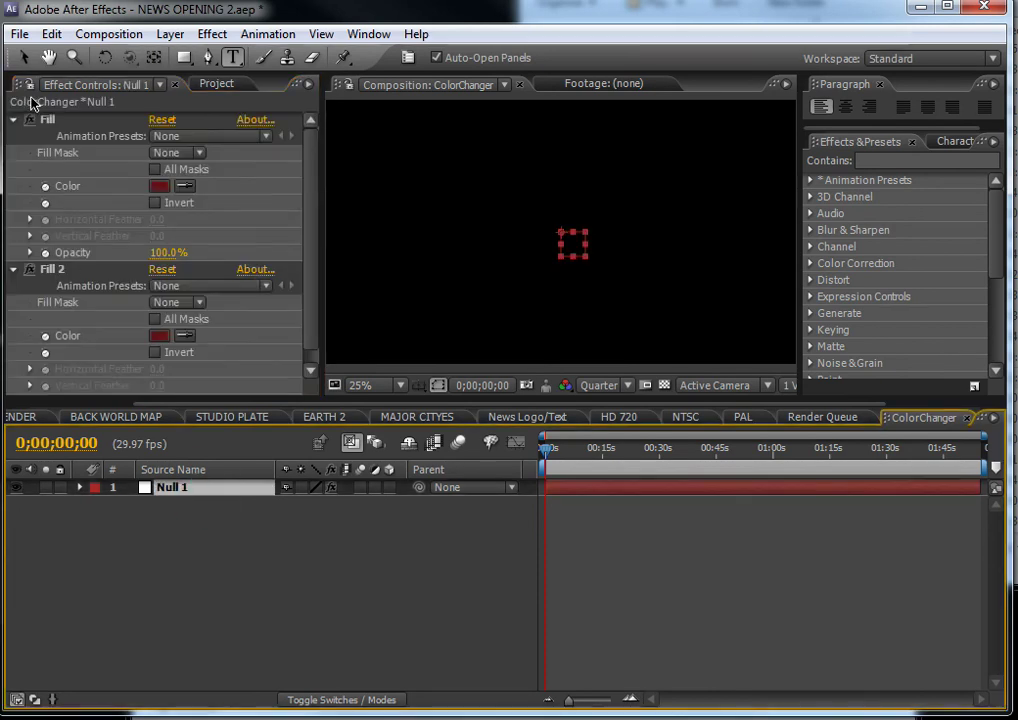
left_click(214, 84)
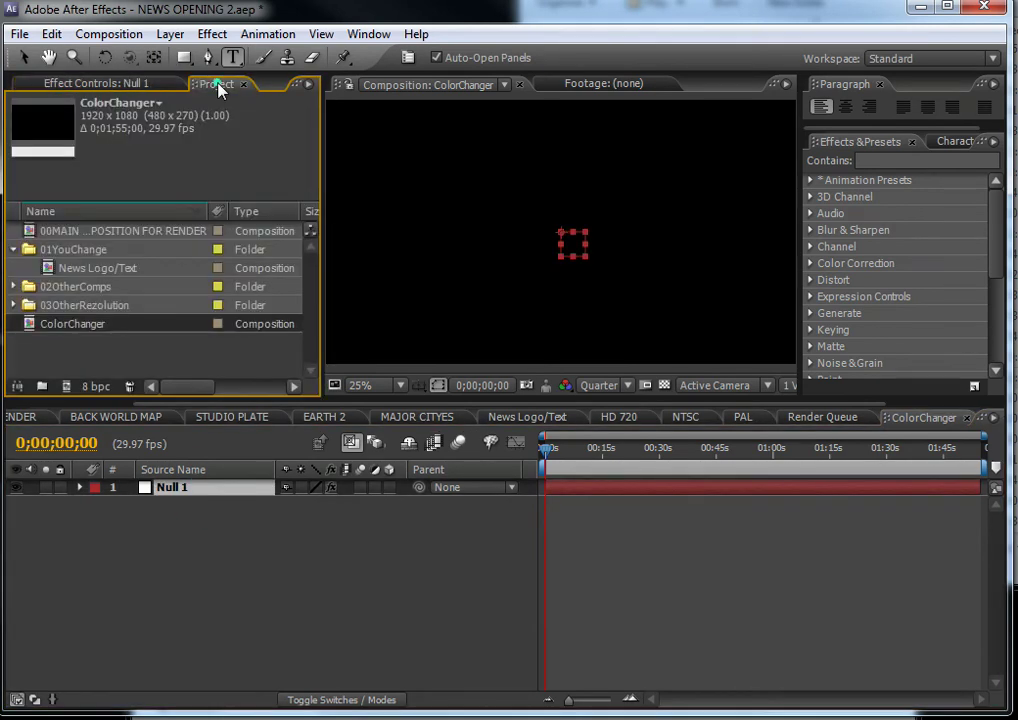
double_click(72, 231)
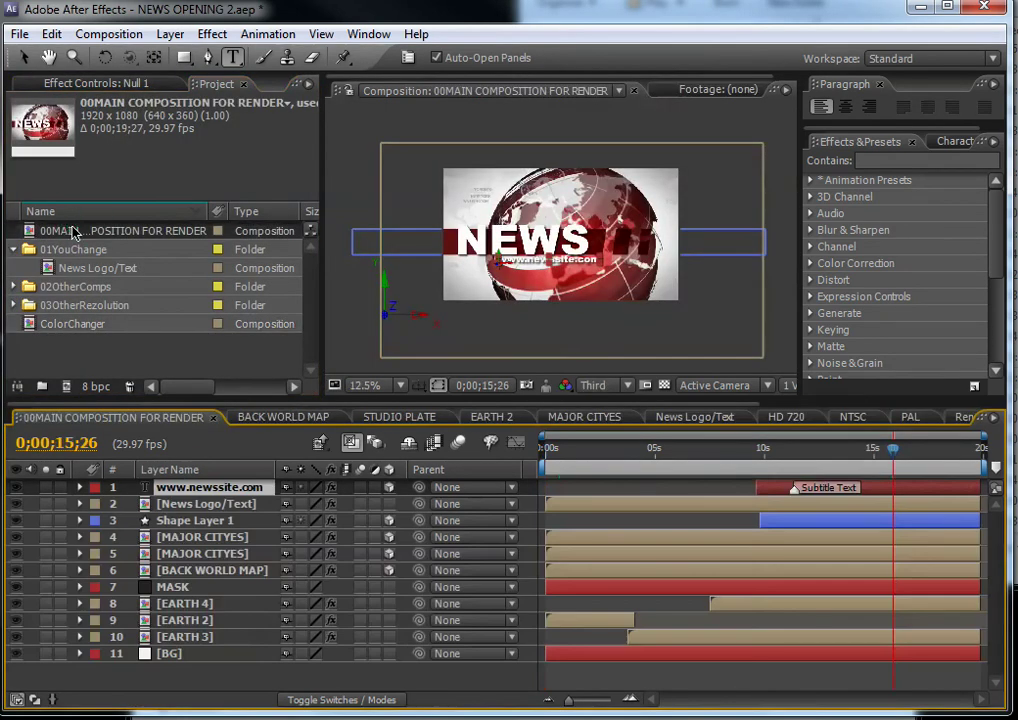
left_click(112, 82)
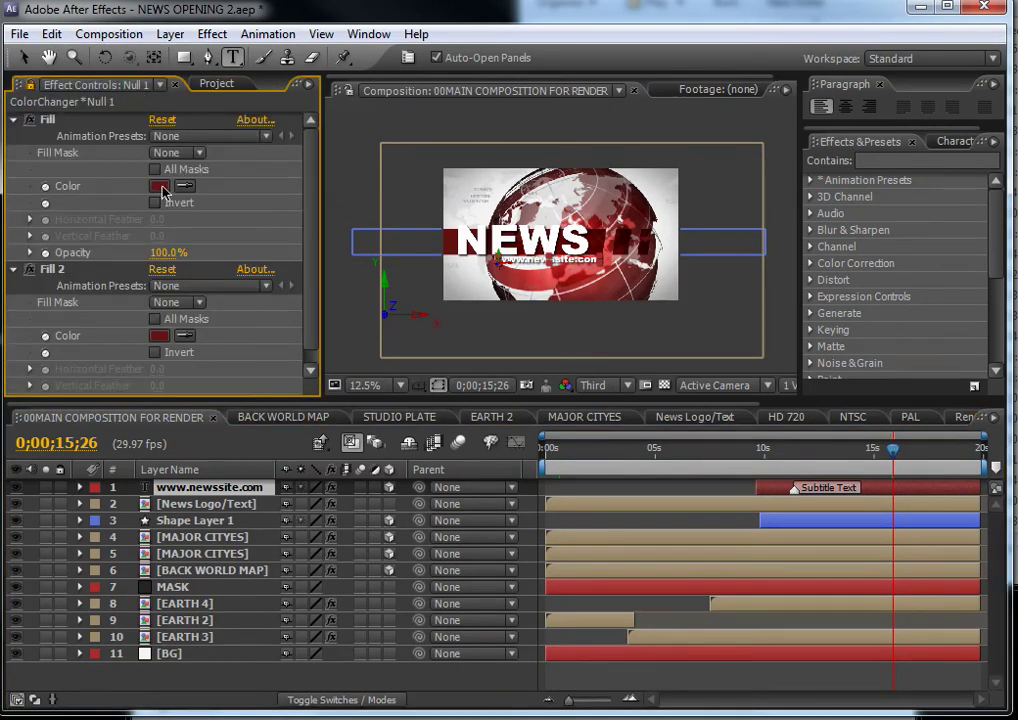
Open the color picker for Null 1's first Fill effect and copy the hex code 1132B0 from New Text Document.txt in Notepad.
double_click(118, 10)
left_click_drag(600, 10, 146, 26)
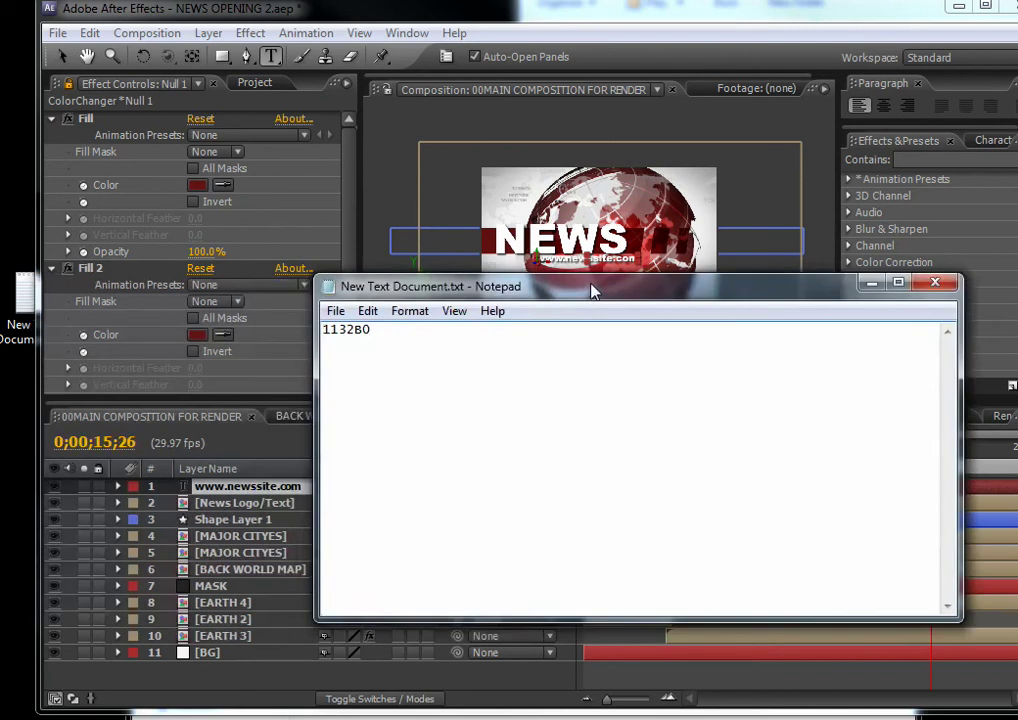
left_click_drag(591, 291, 627, 372)
left_click(198, 187)
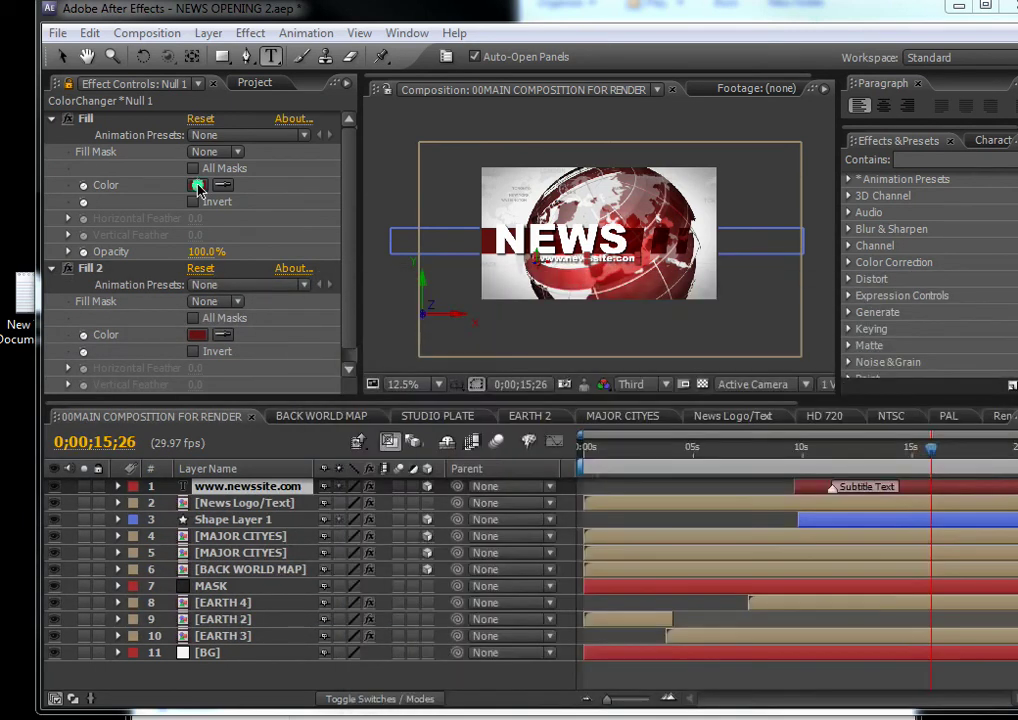
left_click(198, 187)
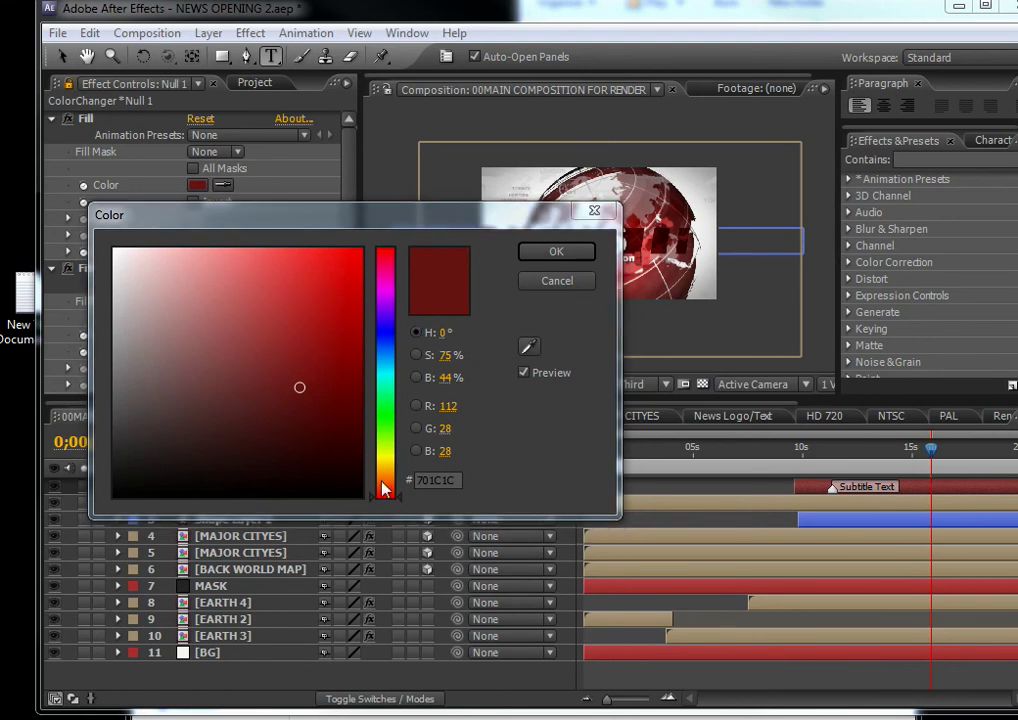
key("alt+Tab")
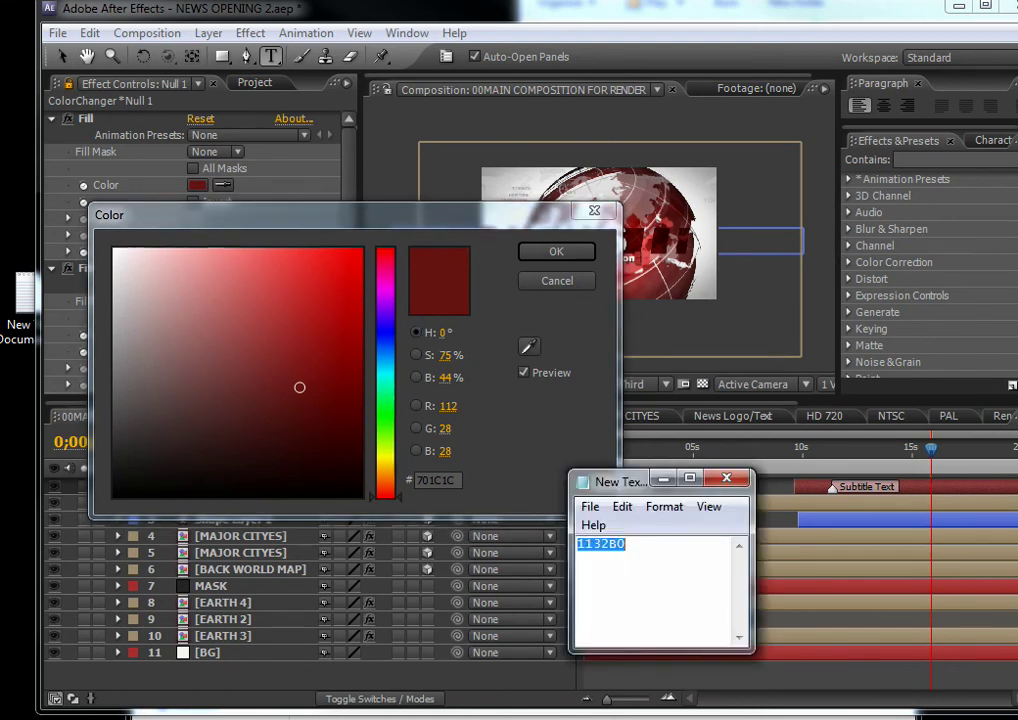
right_click(611, 548)
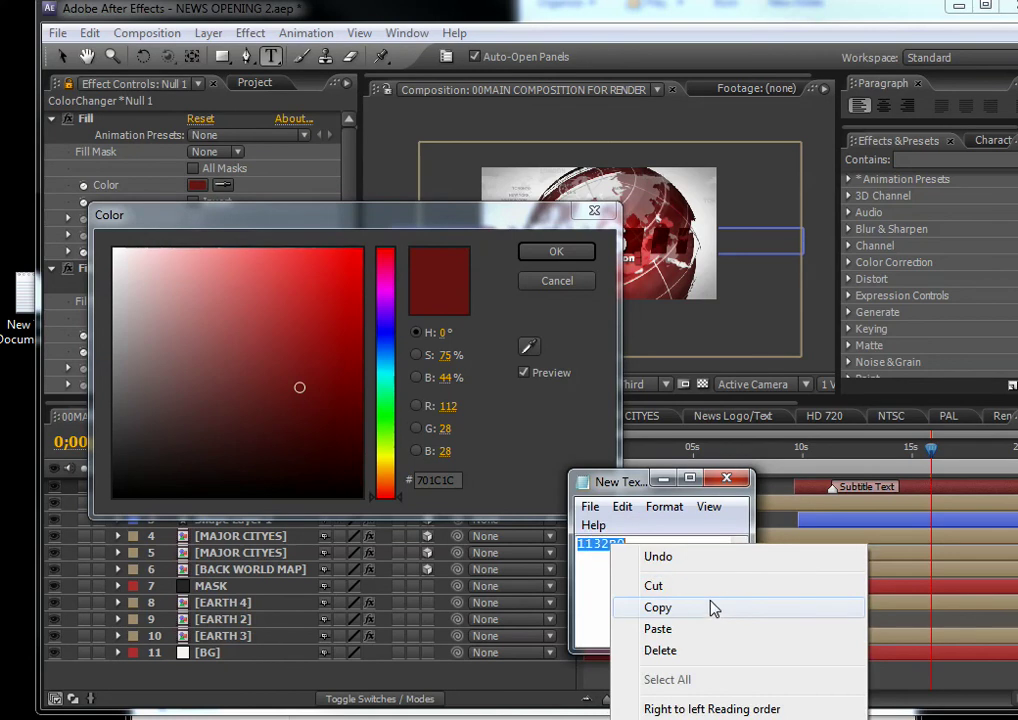
left_click(711, 609)
Replace the hex value of Null 1's first Fill color with the copied 1132B0 and apply it.
left_click(449, 481)
left_click(446, 480)
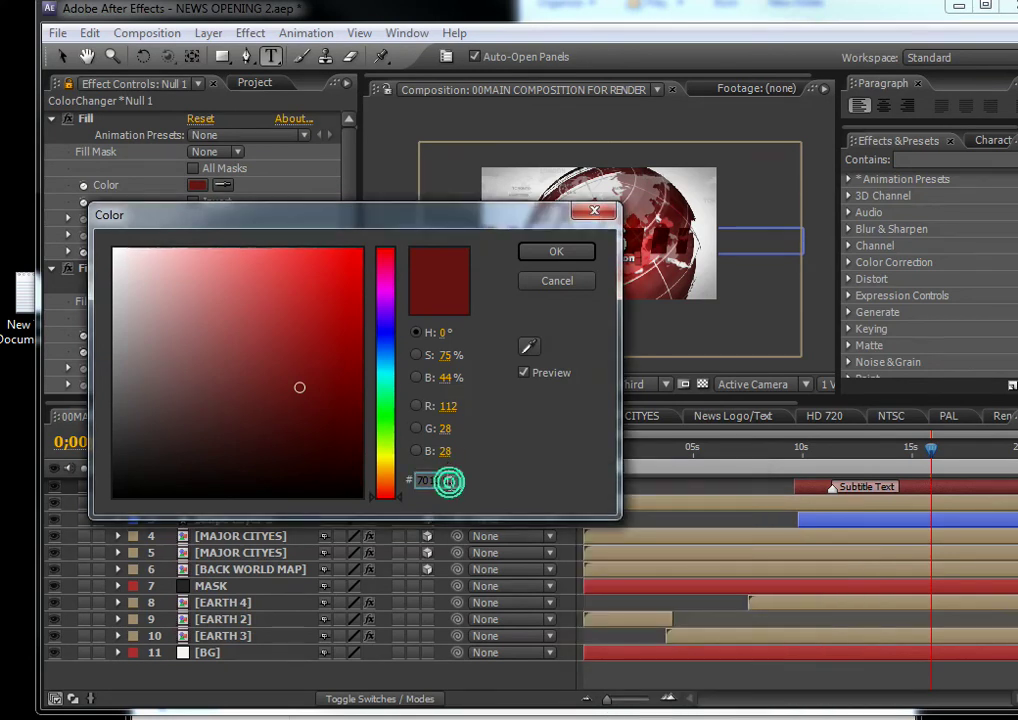
double_click(449, 481)
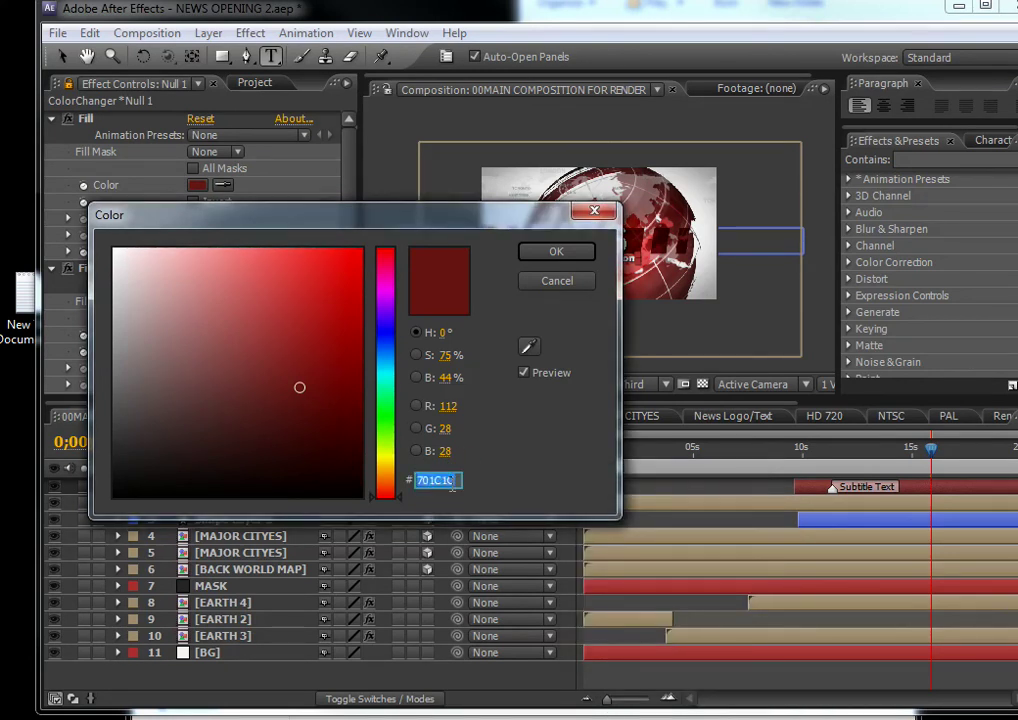
key("BackSpace")
right_click(452, 484)
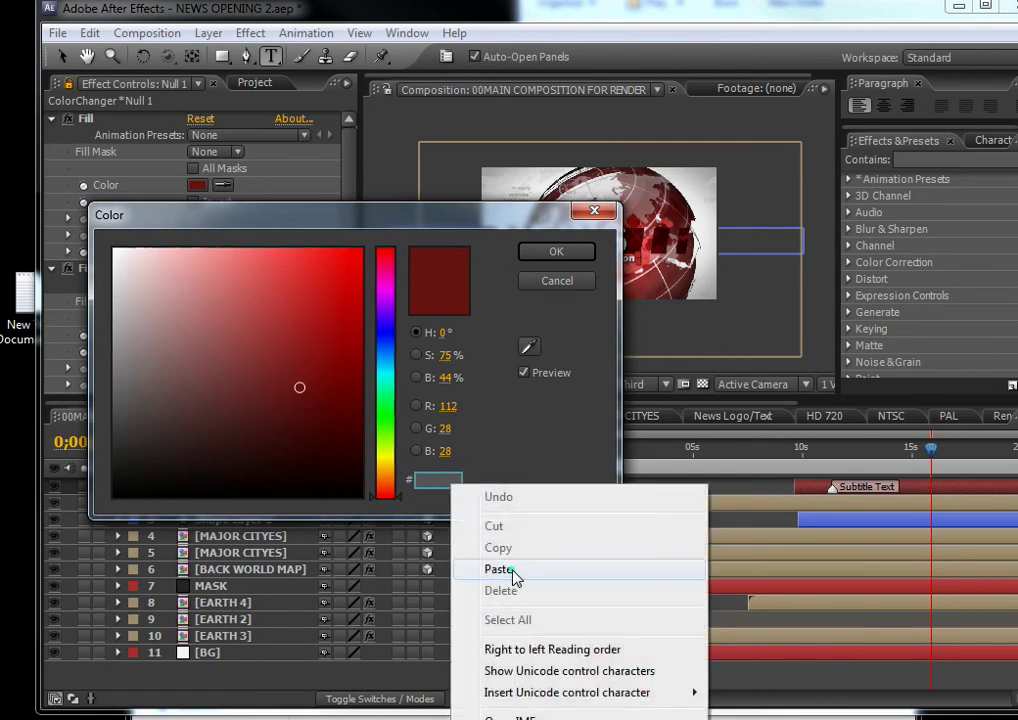
left_click(508, 569)
left_click(556, 252)
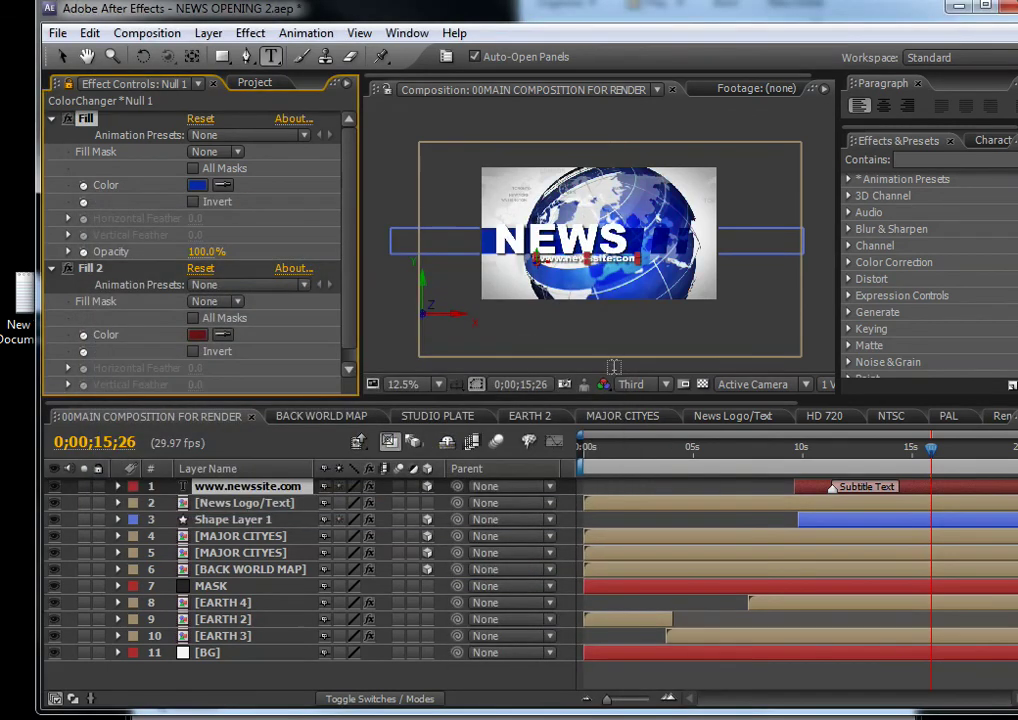
View the recolored main composition at several times, including 0;00;07;29 and 0;00;17;13.
left_click(641, 449)
left_click(758, 449)
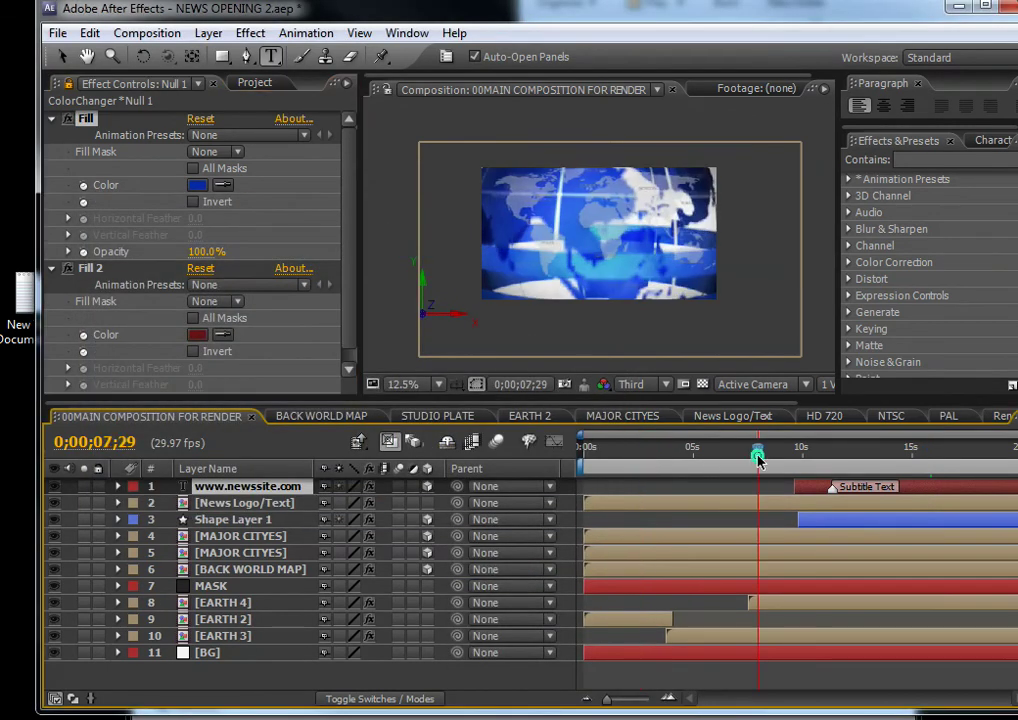
left_click_drag(818, 459, 966, 463)
Add the main composition to the render queue and temporarily enlarge the queue area to review its render and output settings.
left_click(147, 33)
left_click(175, 315)
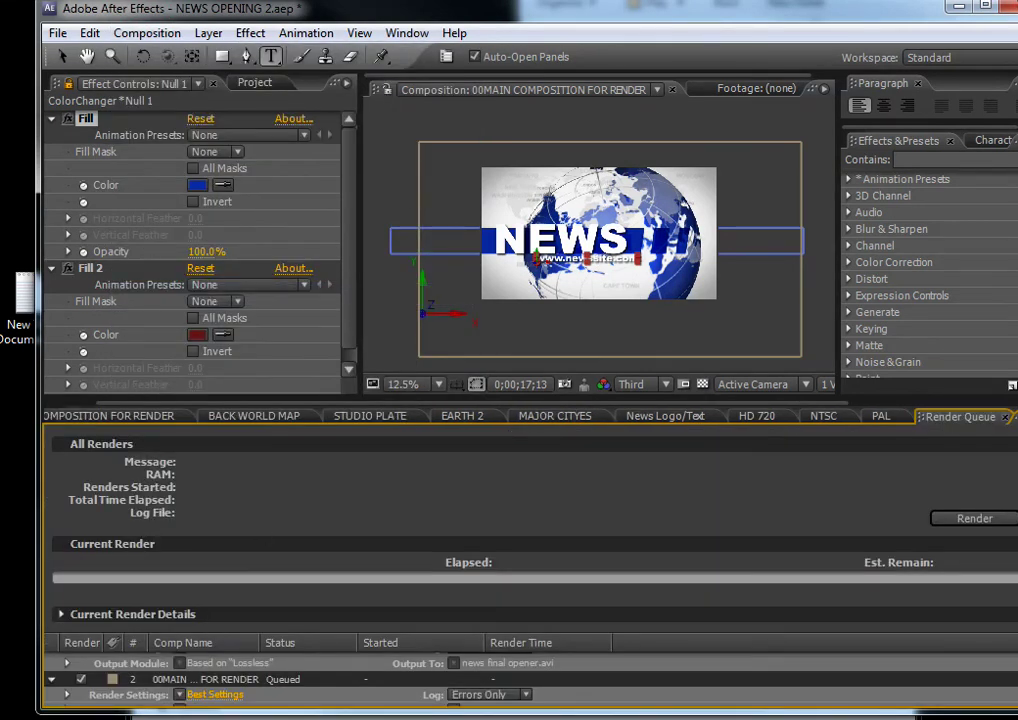
left_click_drag(666, 403, 640, 257)
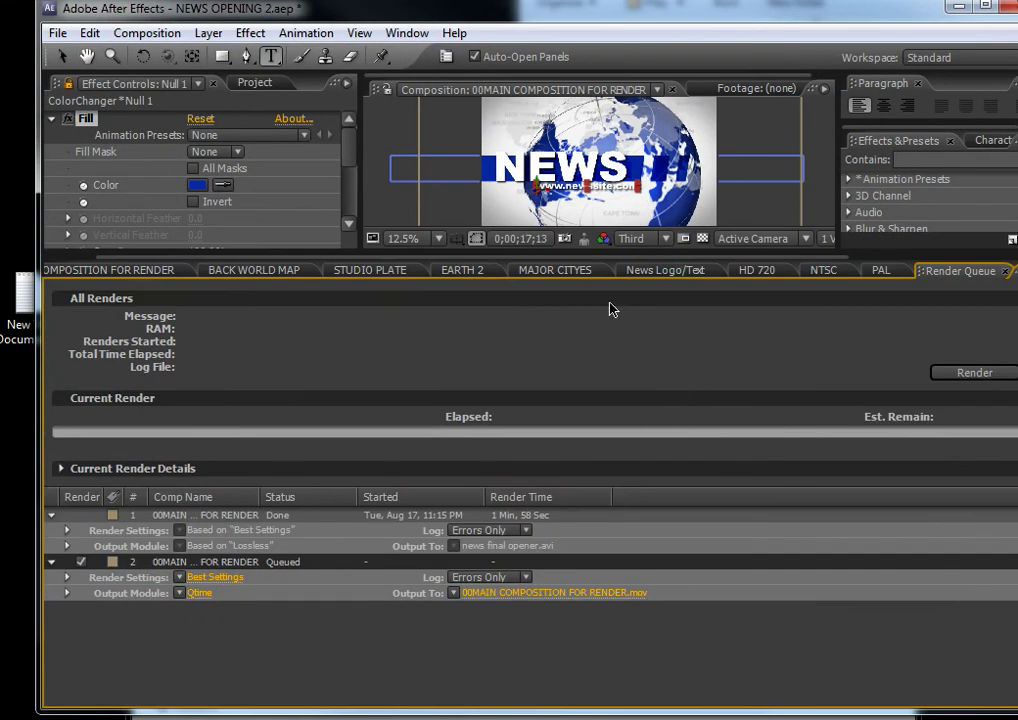
left_click(248, 604)
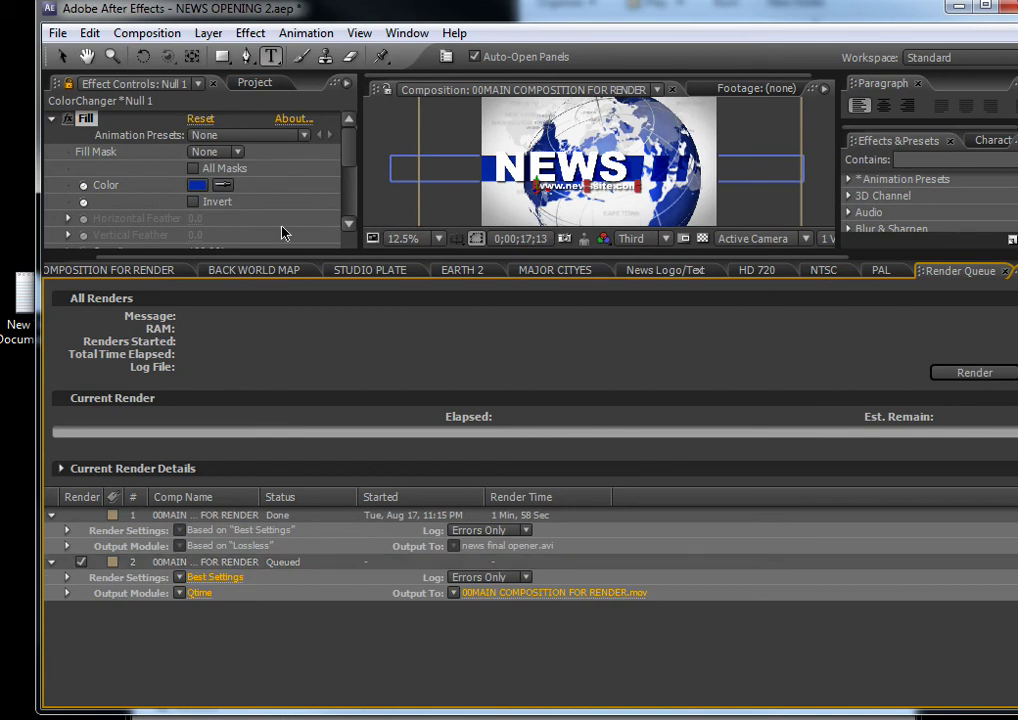
left_click_drag(255, 258, 257, 379)
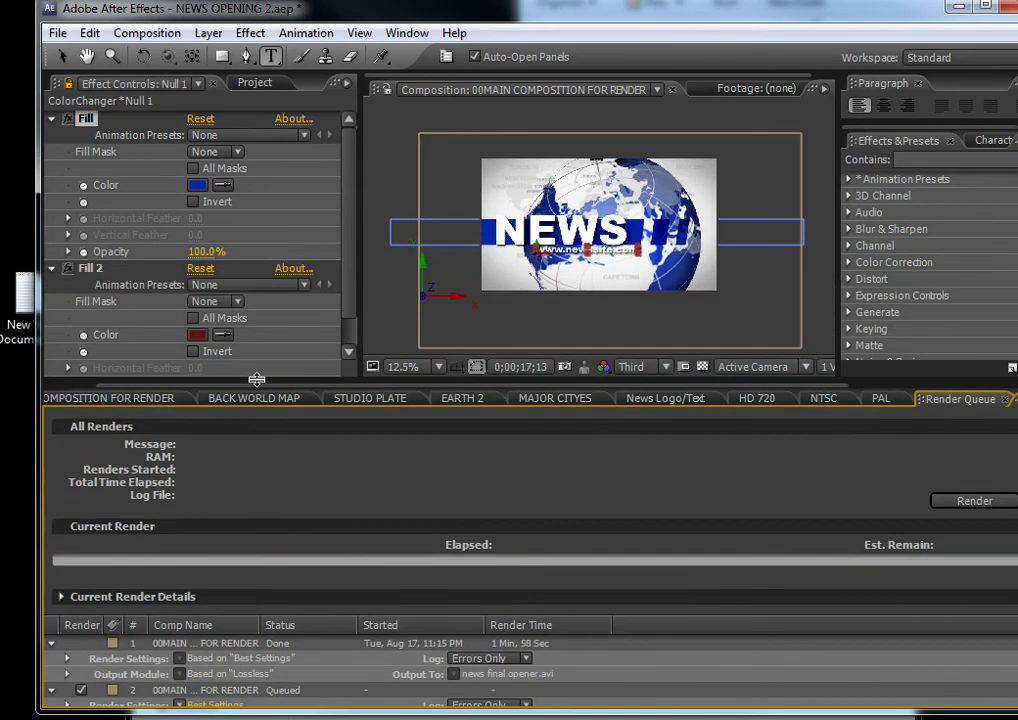